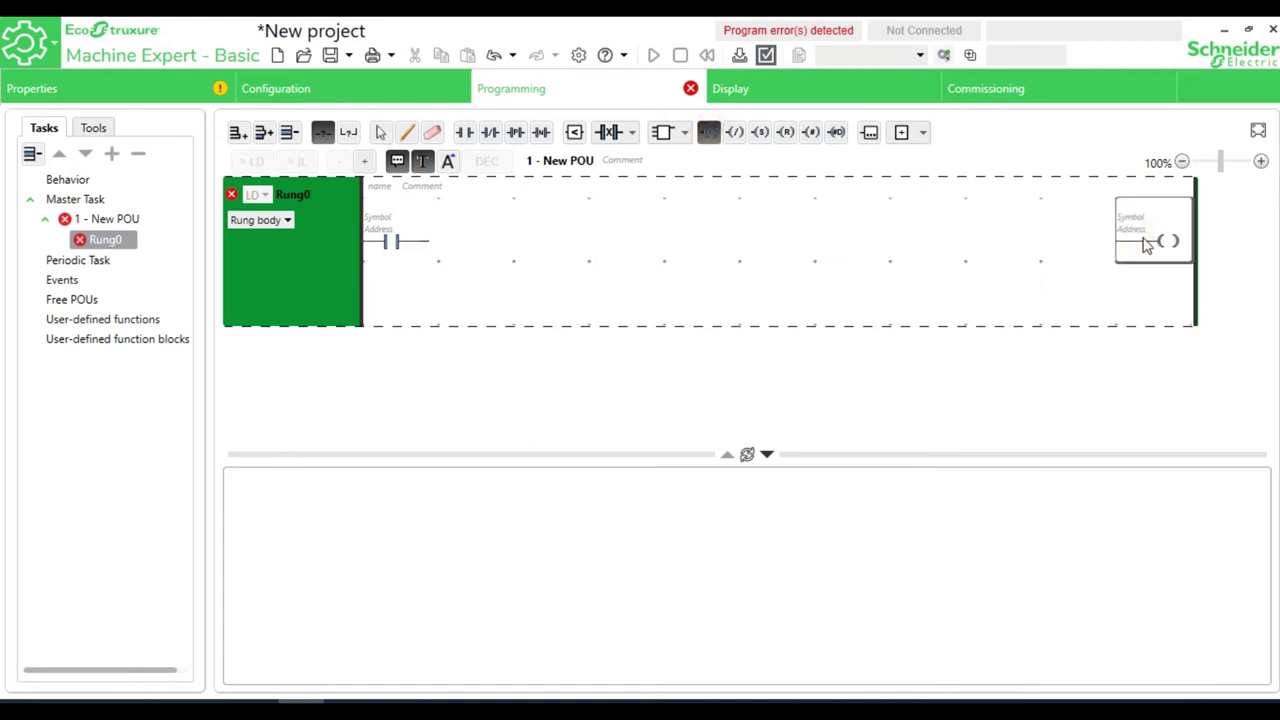
- Place an output coil at the end of Rung0 and assign address %I0.0 to the contact
{"action": "left_click", "coordinate": [1147, 244]}
{"action": "left_click", "coordinate": [392, 236]}
{"action": "left_click", "coordinate": [392, 228]}
{"action": "type", "text": "%"}
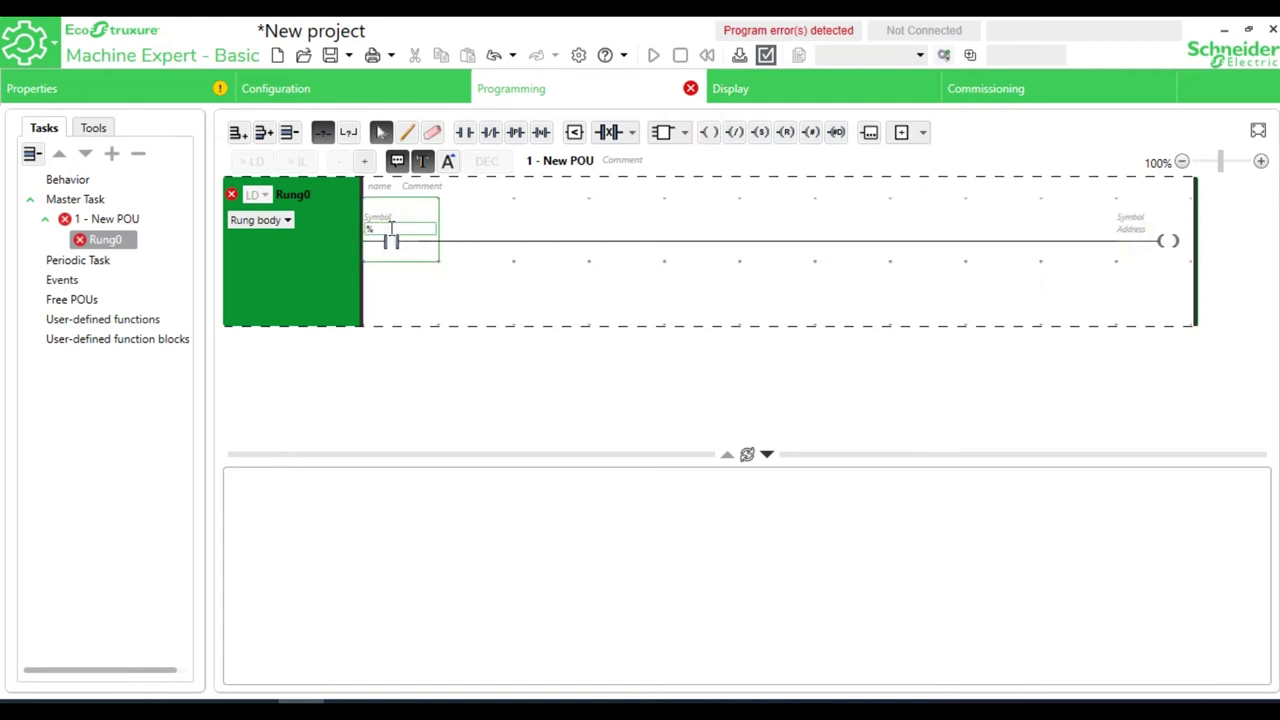
{"action": "type", "text": "i0.0"}
{"action": "key", "text": "Return"}
- Assign address %Q0.0 to the output coil at the end of Rung0
{"action": "left_click", "coordinate": [1144, 232]}
{"action": "left_click", "coordinate": [1144, 232]}
{"action": "type", "text": "%q0.0"}
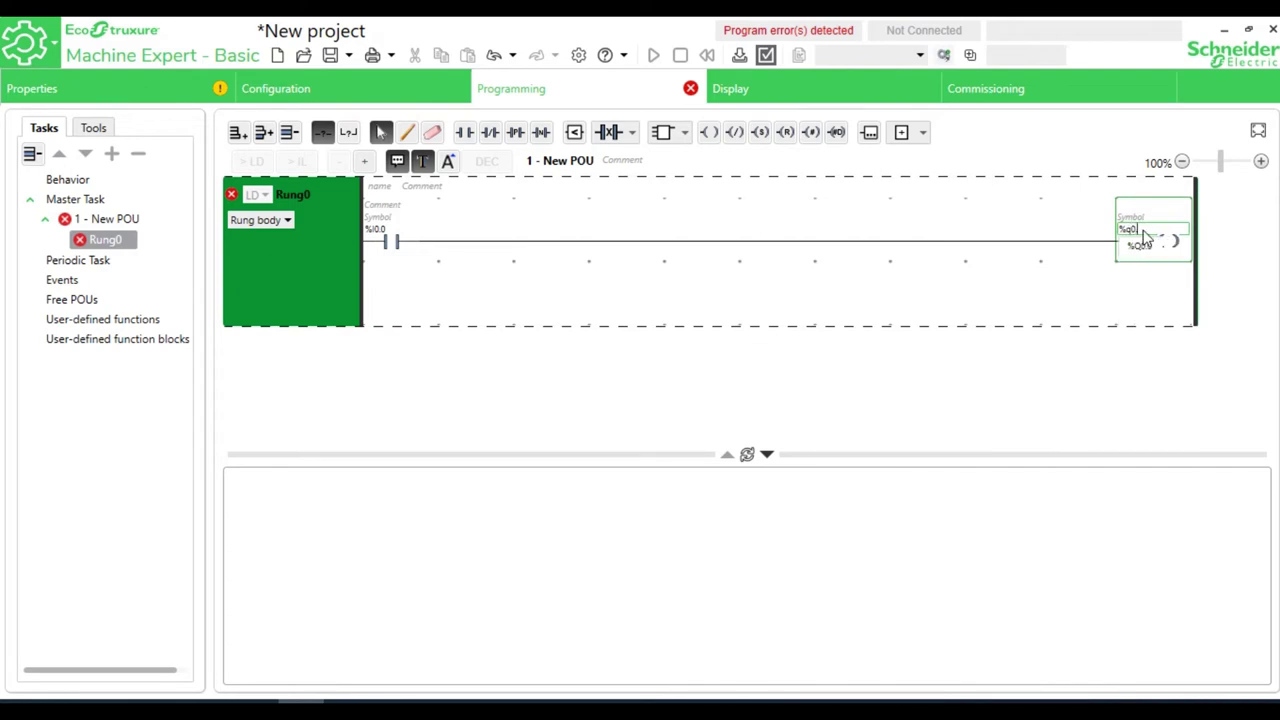
{"action": "key", "text": "Return"}
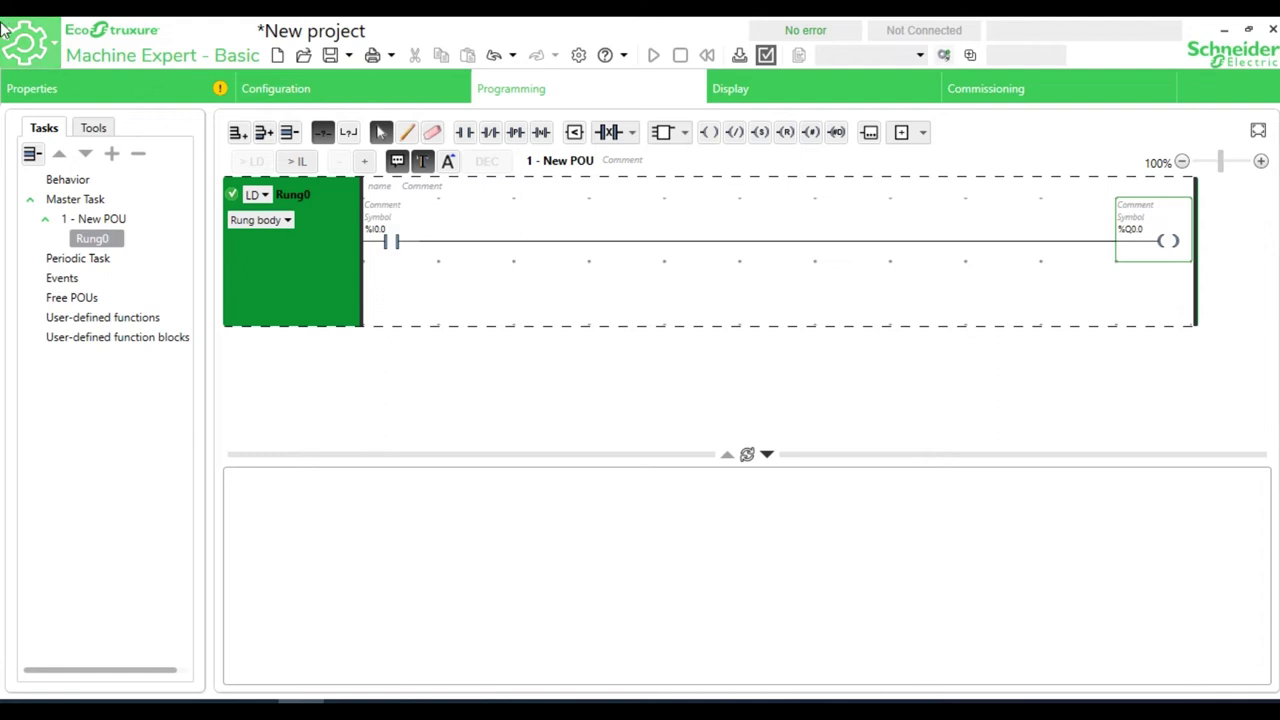
- Add a new animation table to the project
{"action": "left_click", "coordinate": [95, 129]}
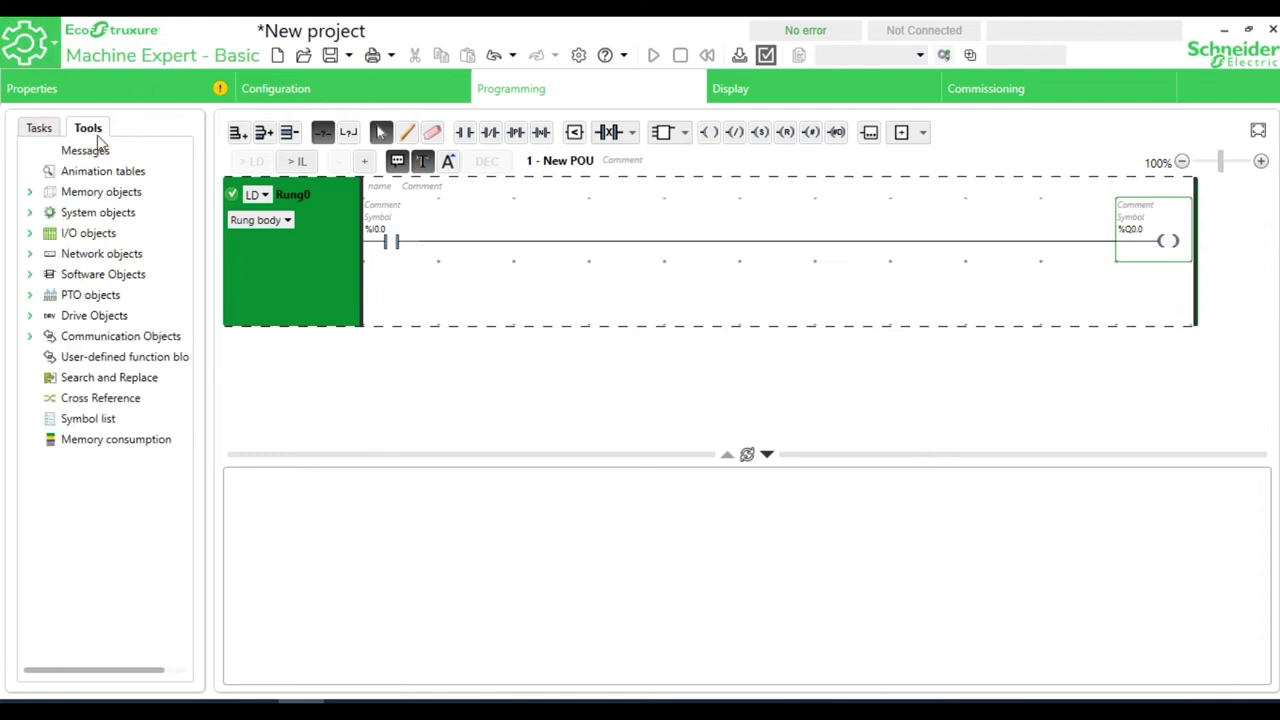
{"action": "left_click", "coordinate": [101, 172]}
{"action": "right_click", "coordinate": [101, 175]}
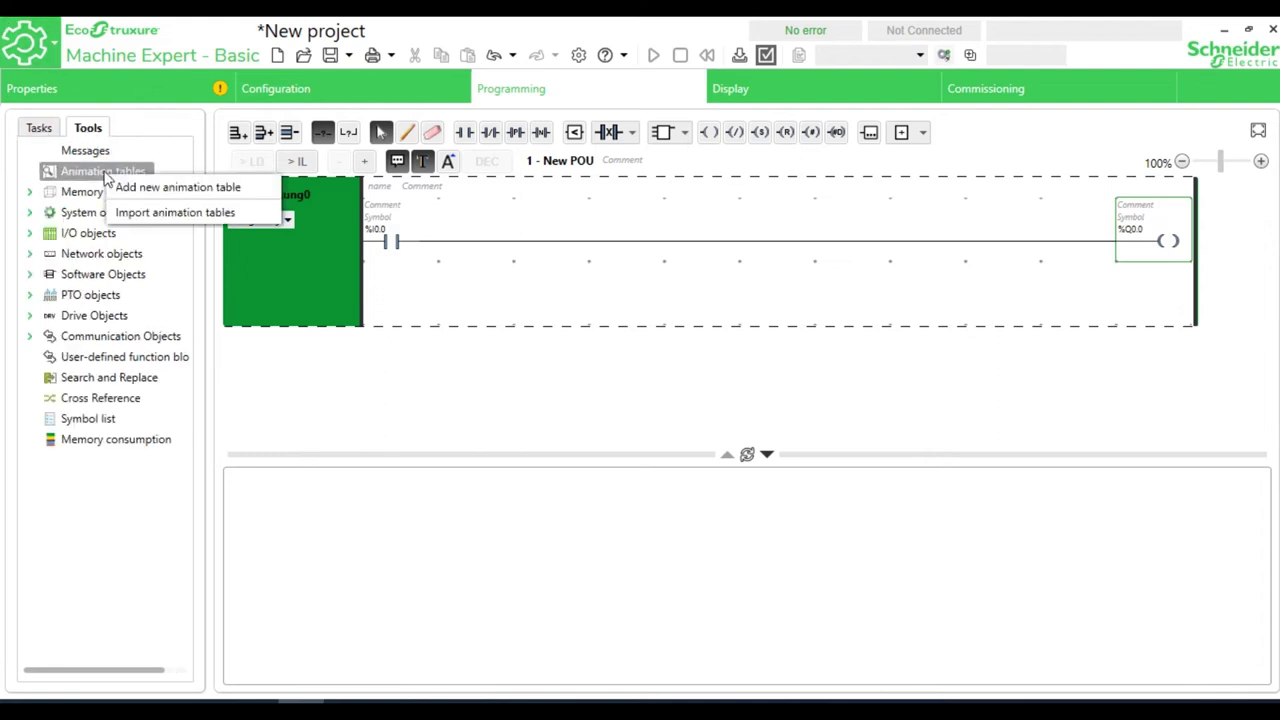
{"action": "left_click", "coordinate": [127, 188]}
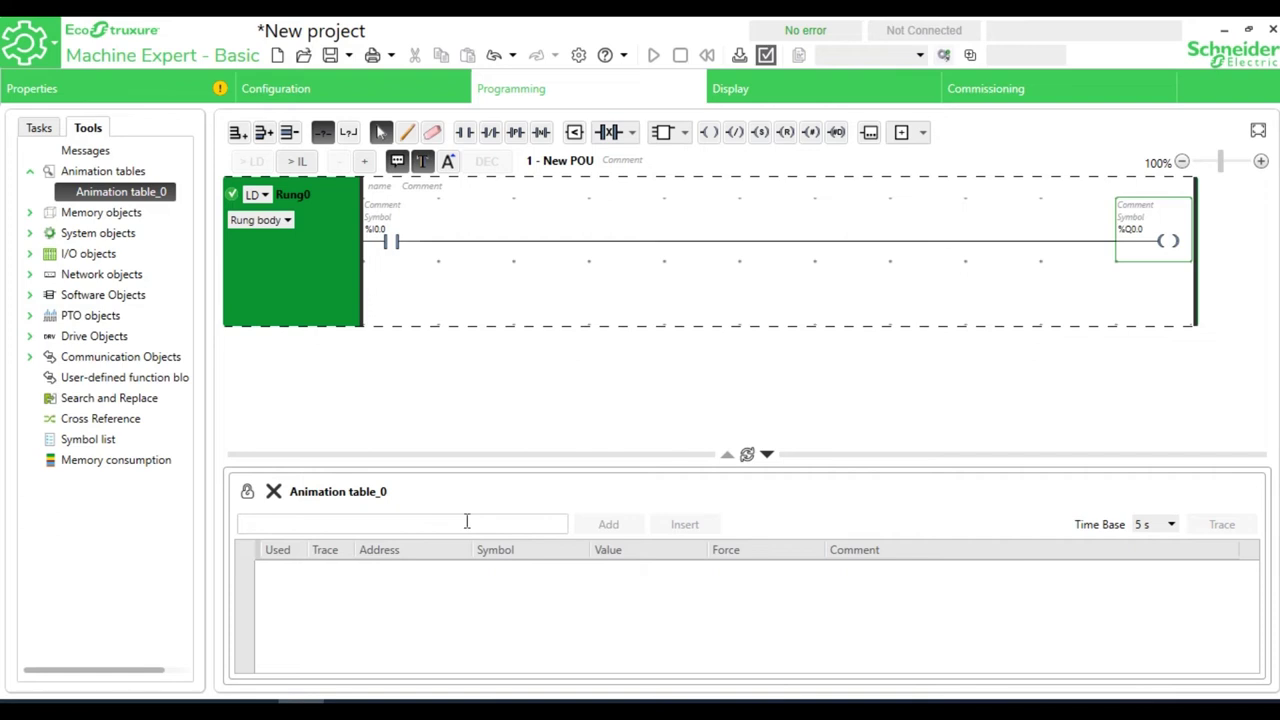
- Add memory words %MW0, %MW1 and %MW2 to the animation table
{"action": "left_click", "coordinate": [466, 521]}
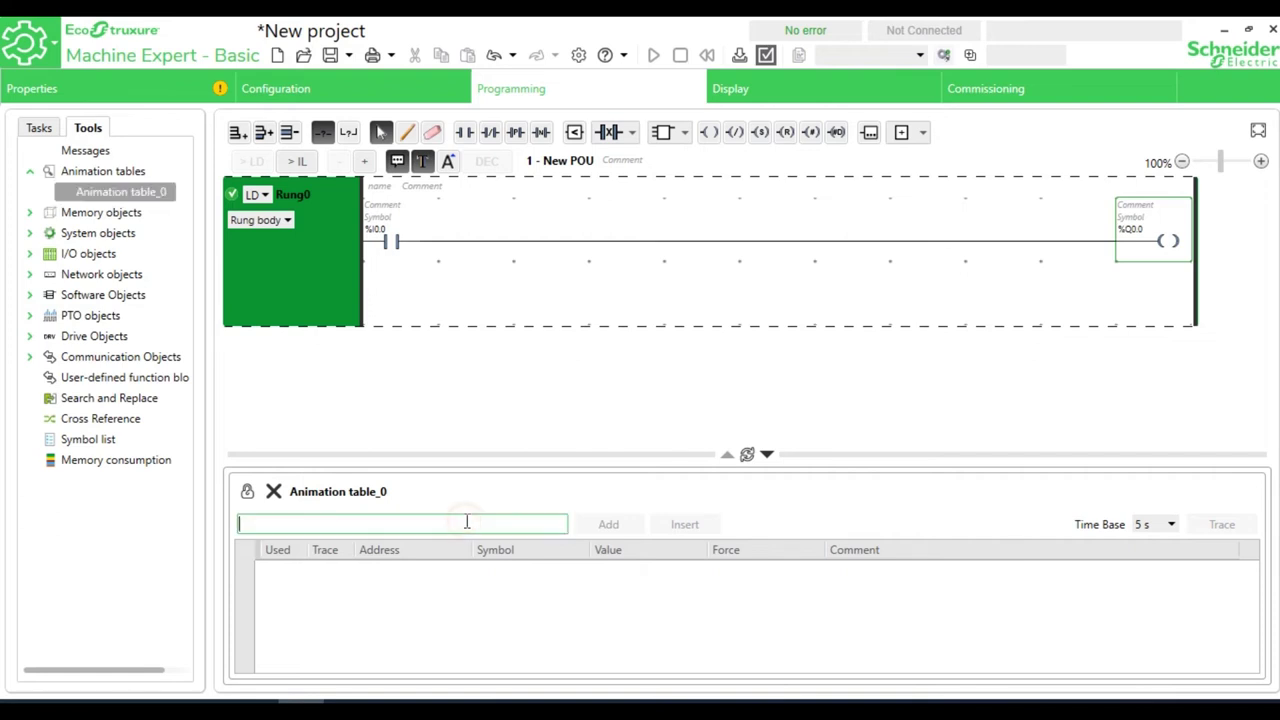
{"action": "type", "text": "%mw0"}
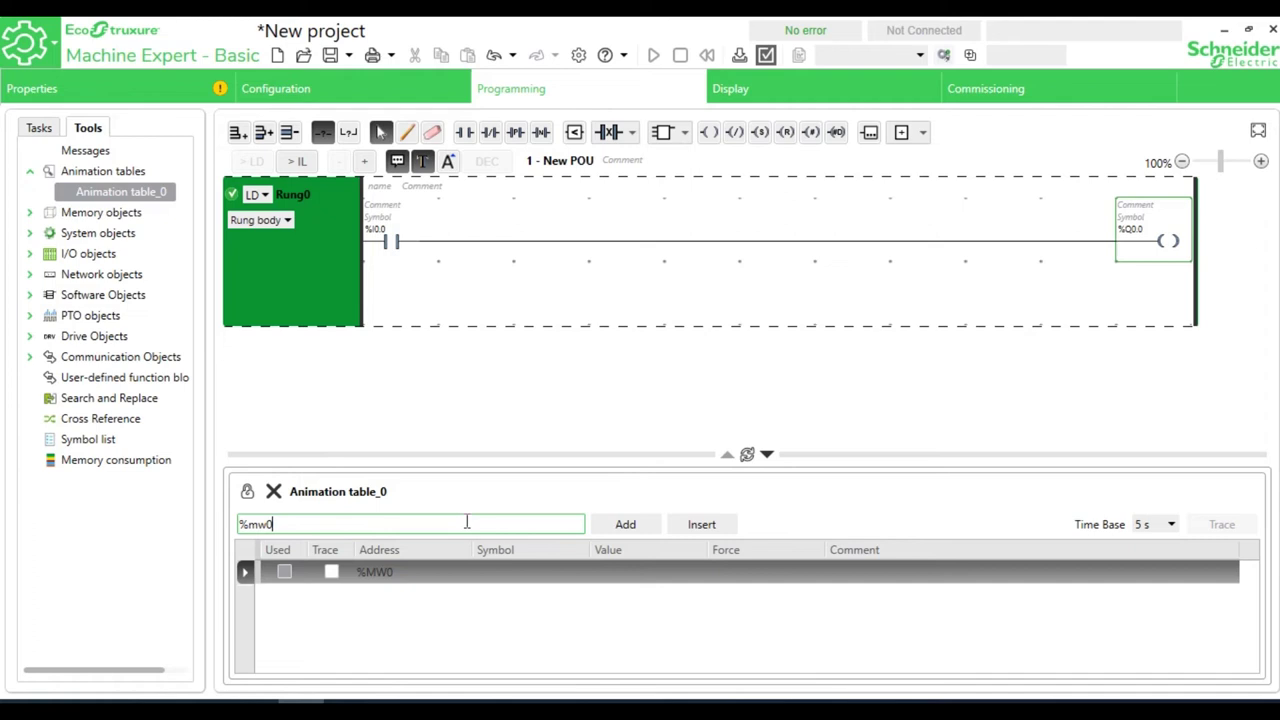
{"action": "key", "text": "BackSpace"}
{"action": "type", "text": "1"}
{"action": "key", "text": "Return"}
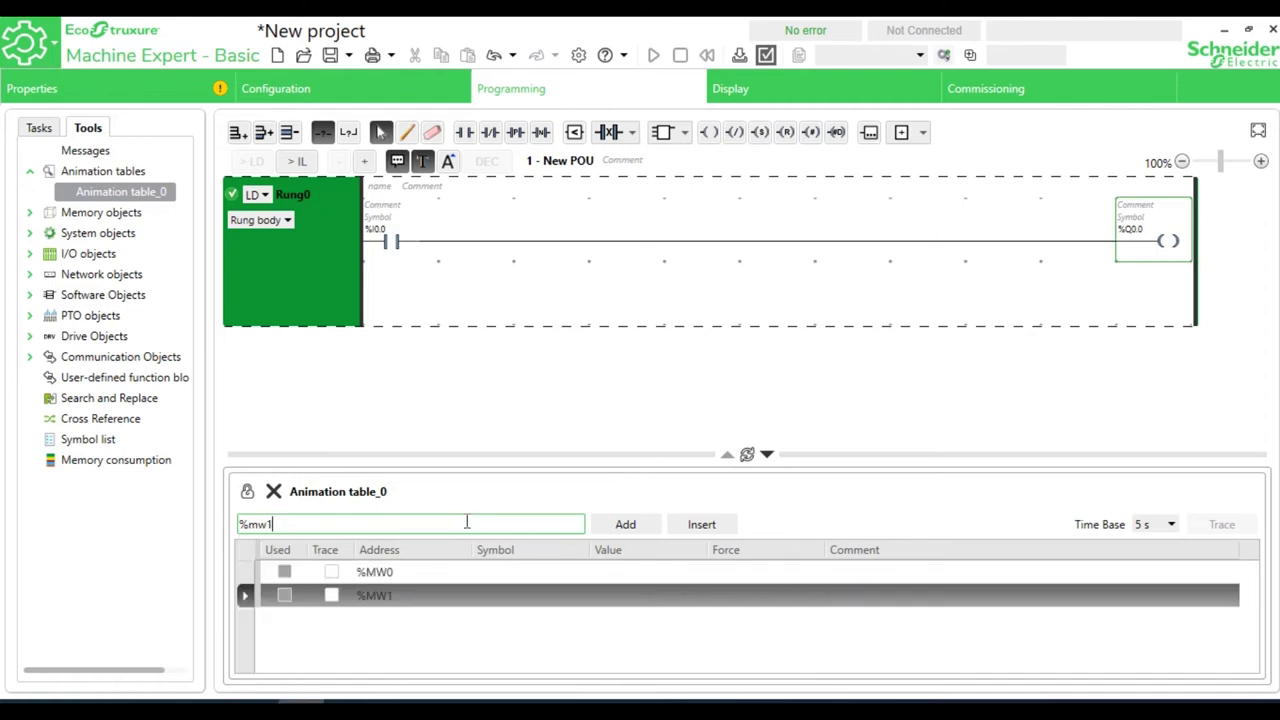
{"action": "key", "text": "BackSpace"}
{"action": "type", "text": "2"}
{"action": "key", "text": "Return"}
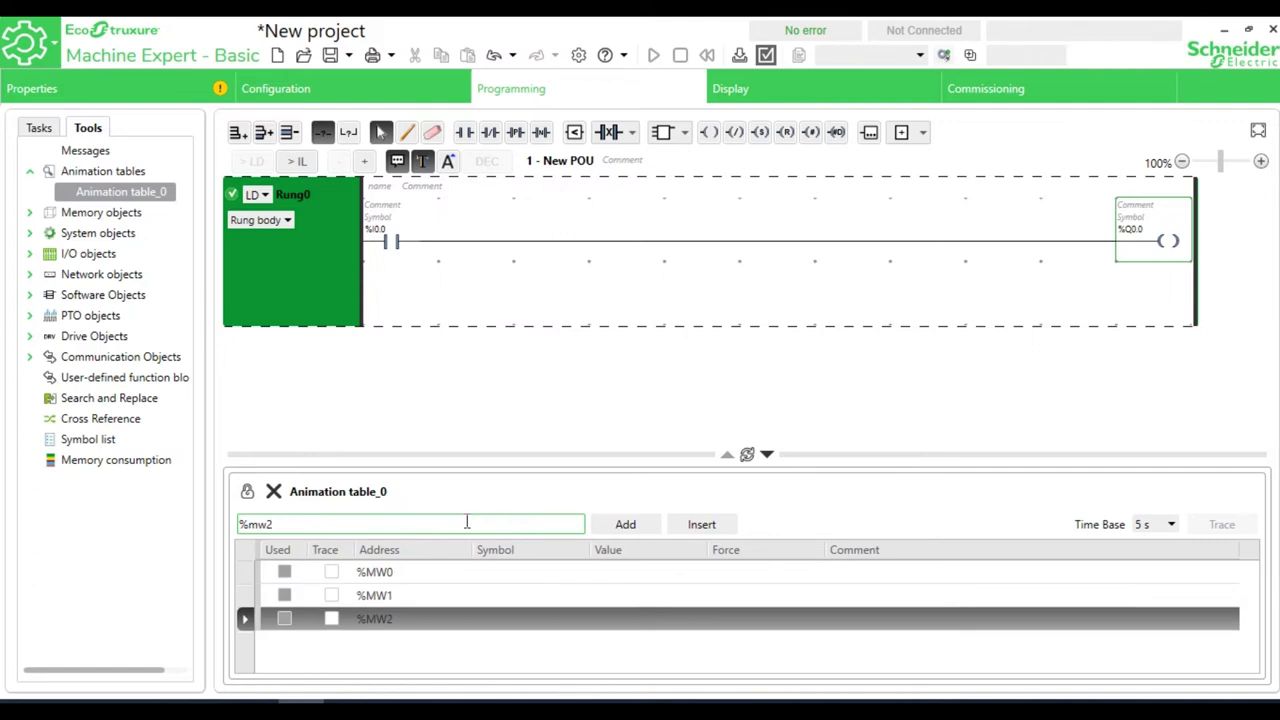
{"action": "left_click", "coordinate": [634, 503]}
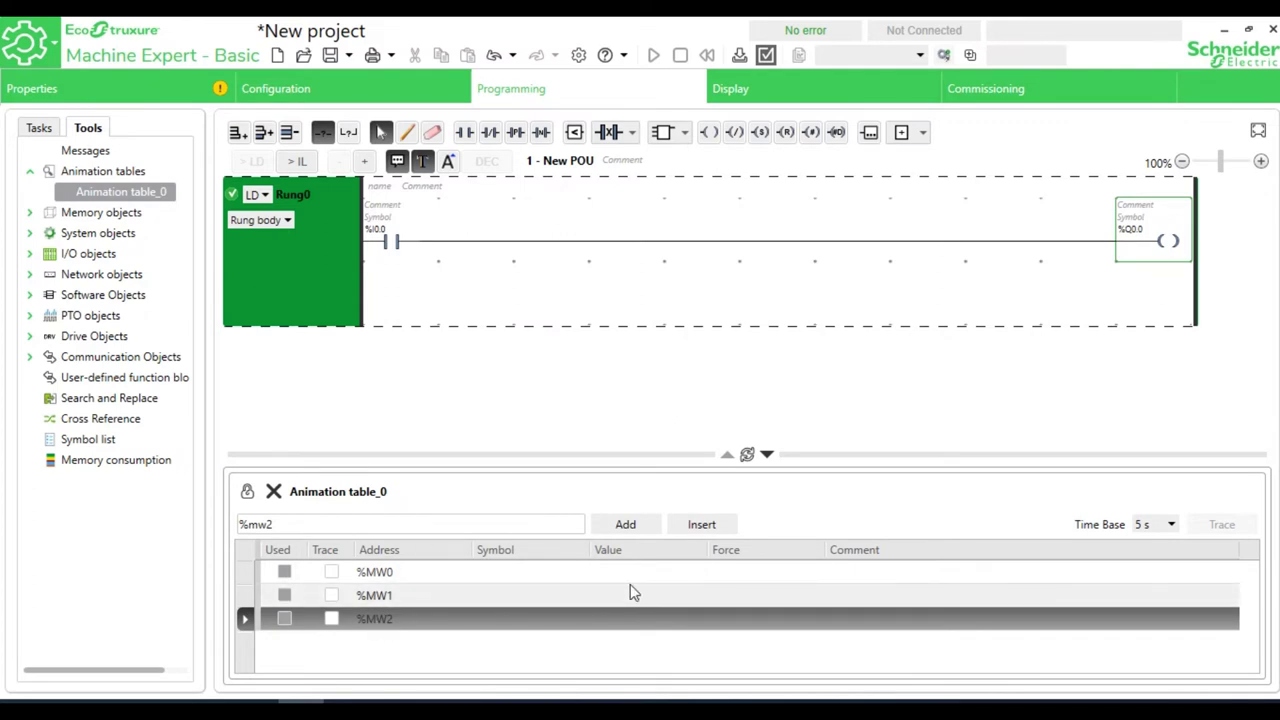
- Launch the controller simulator and move its I/O window off the animation table
{"action": "left_click", "coordinate": [740, 56]}
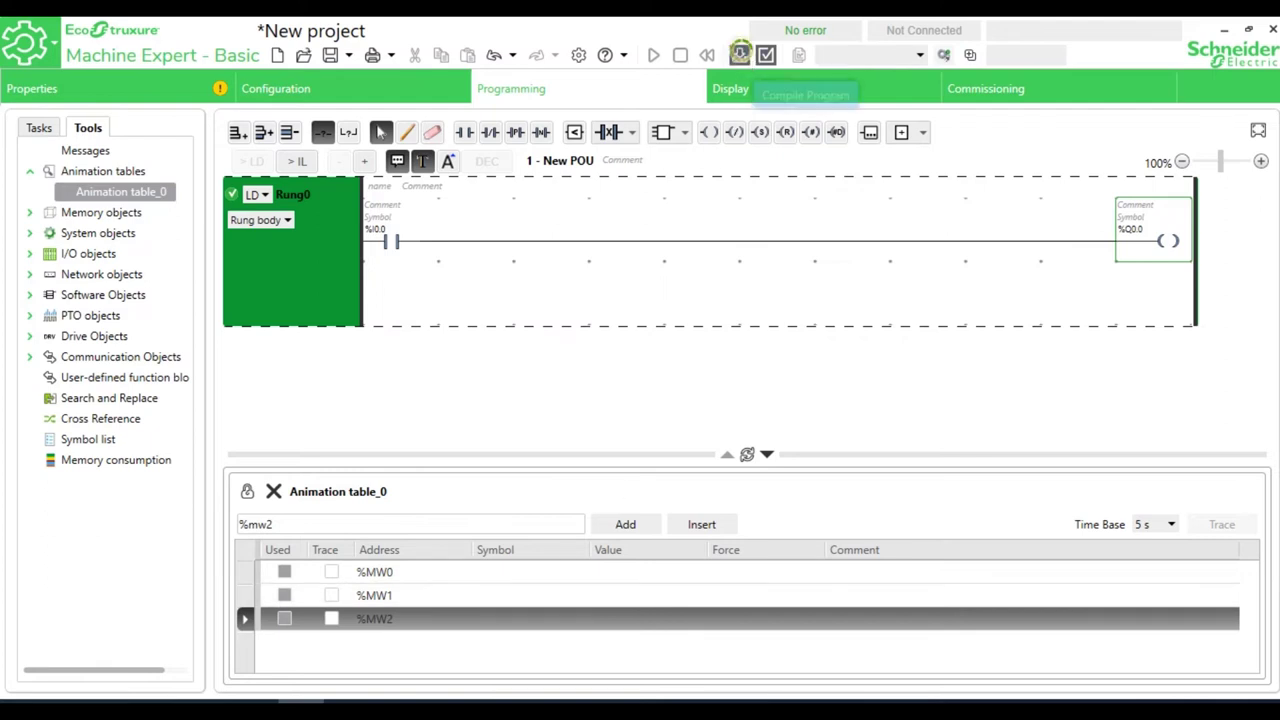
{"action": "left_click", "coordinate": [946, 56]}
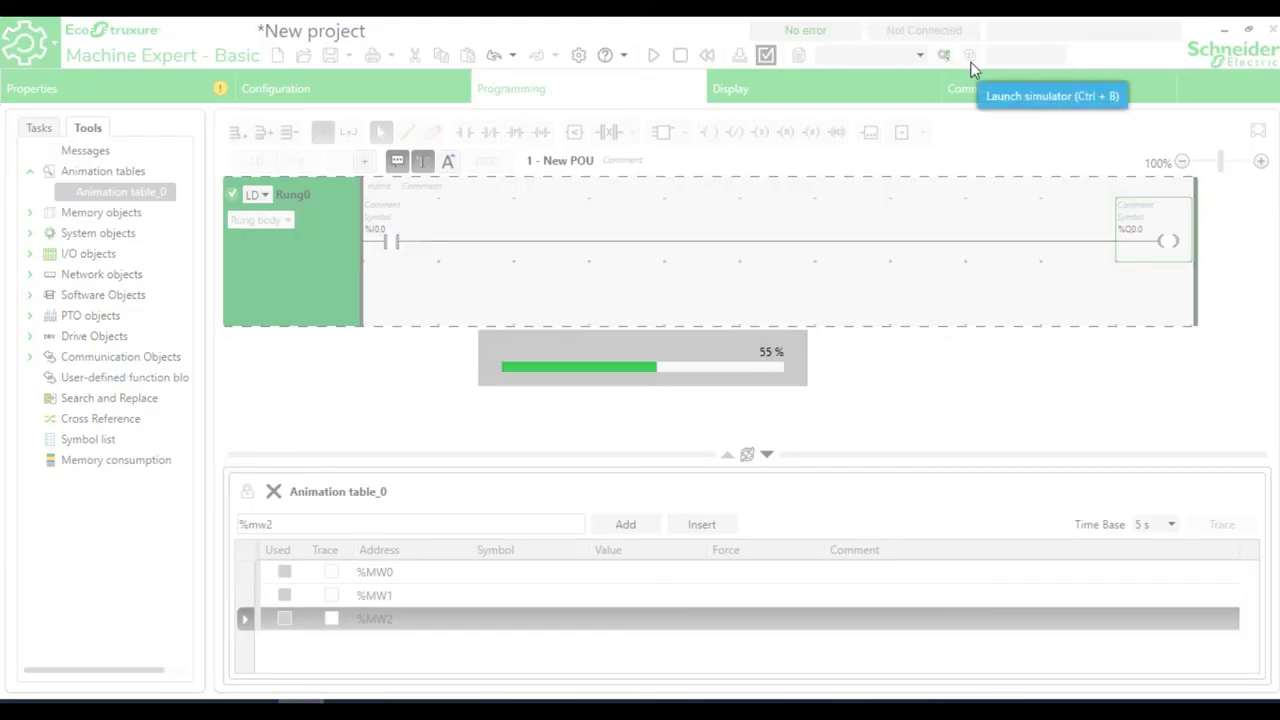
{"action": "left_click", "coordinate": [970, 58]}
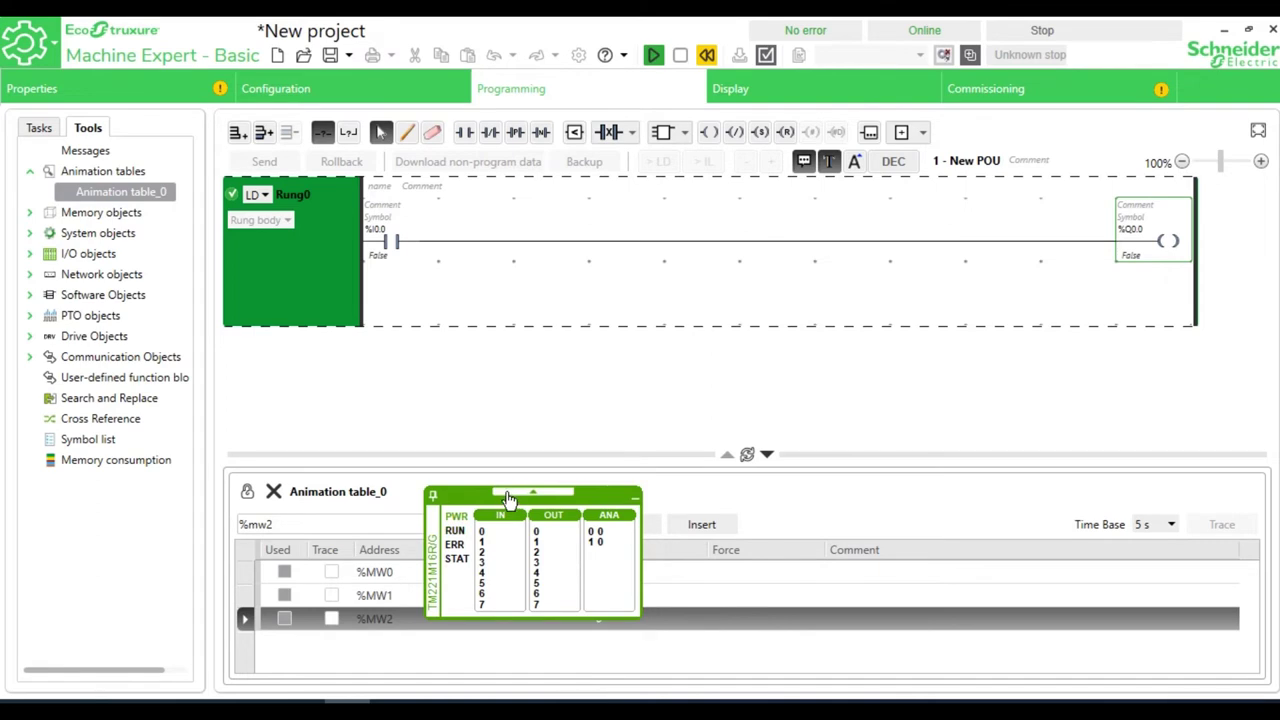
{"action": "left_click_drag", "start_coordinate": [505, 497], "coordinate": [882, 206]}
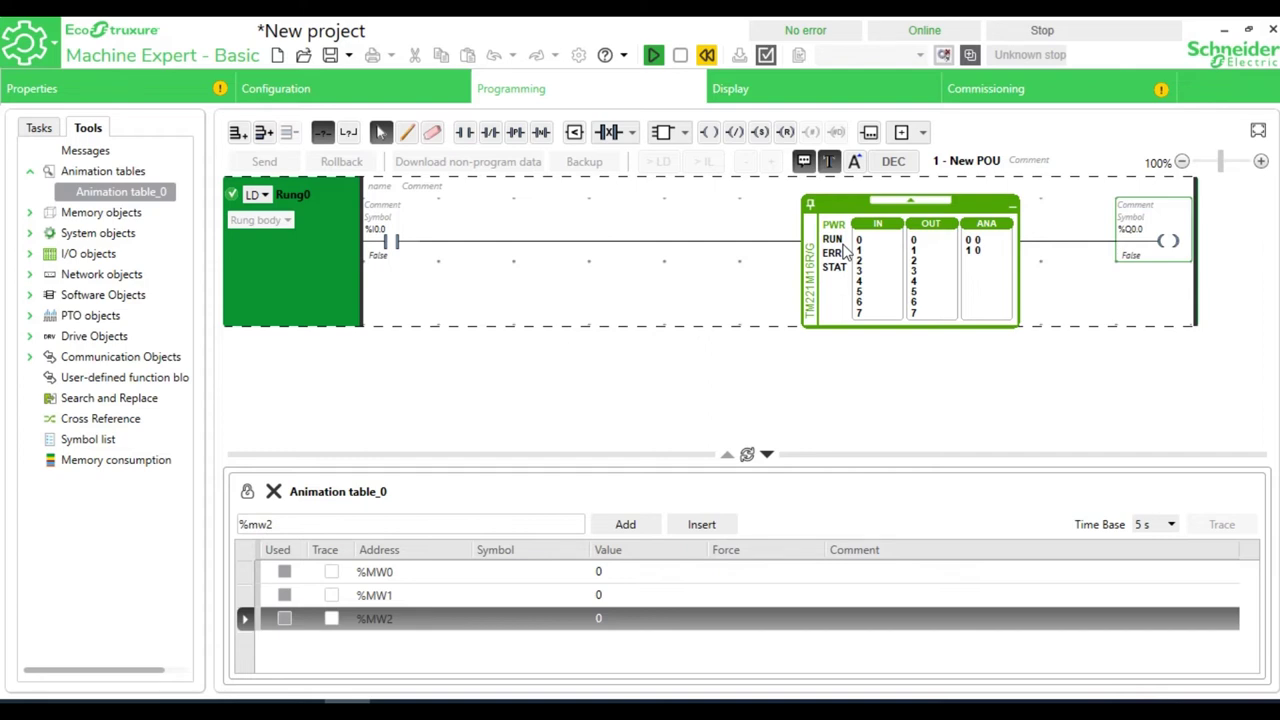
- Start the simulated controller and move the simulator window down so the rung is uncovered
{"action": "left_click", "coordinate": [654, 57]}
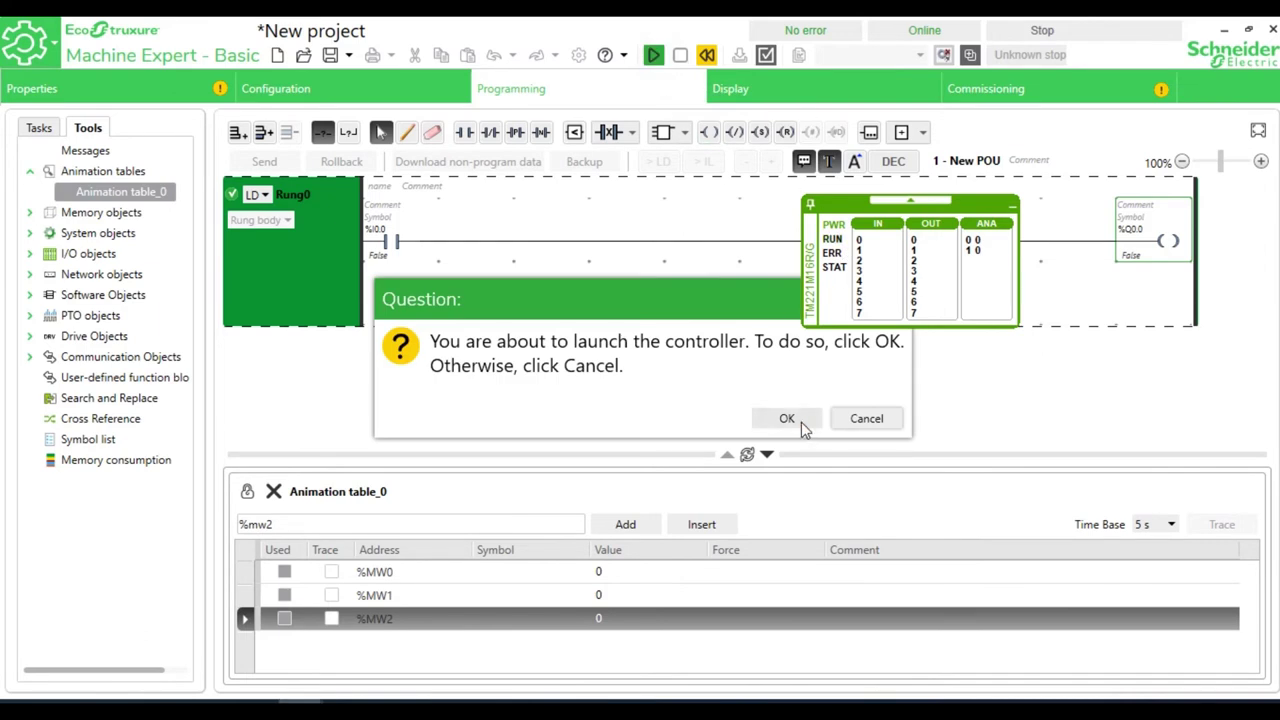
{"action": "left_click", "coordinate": [801, 422]}
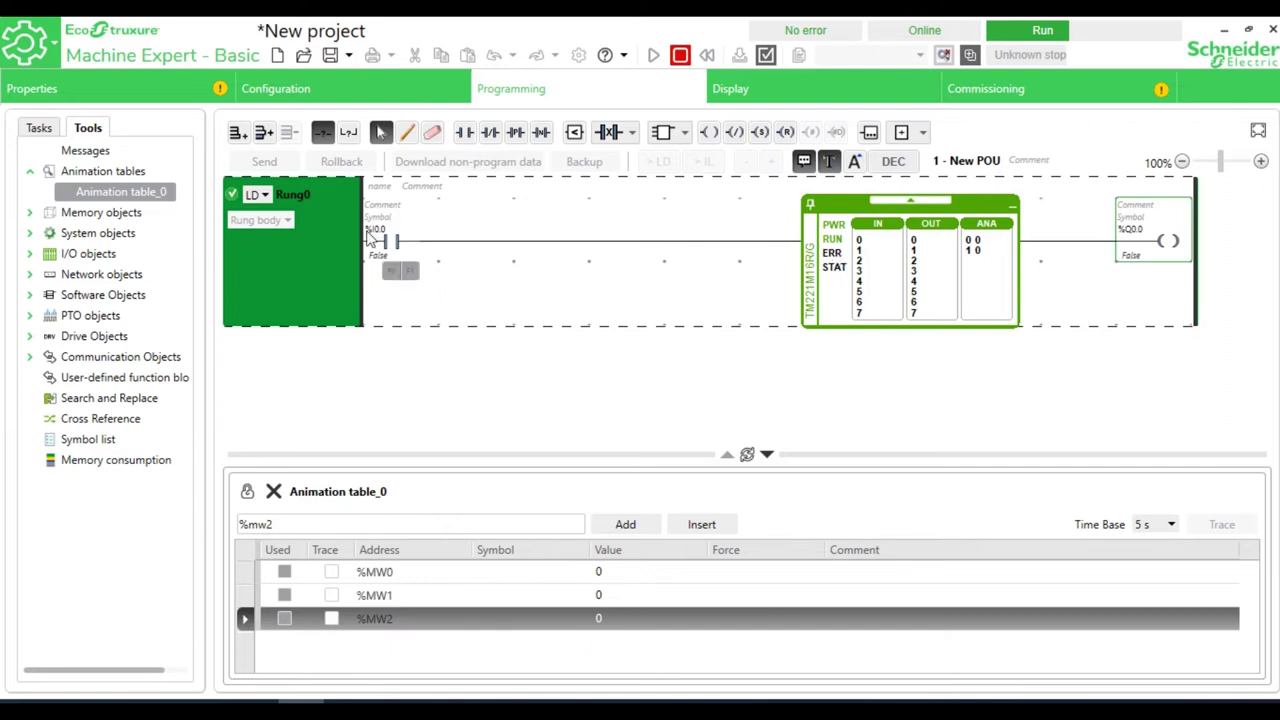
{"action": "left_click_drag", "start_coordinate": [864, 202], "coordinate": [686, 266]}
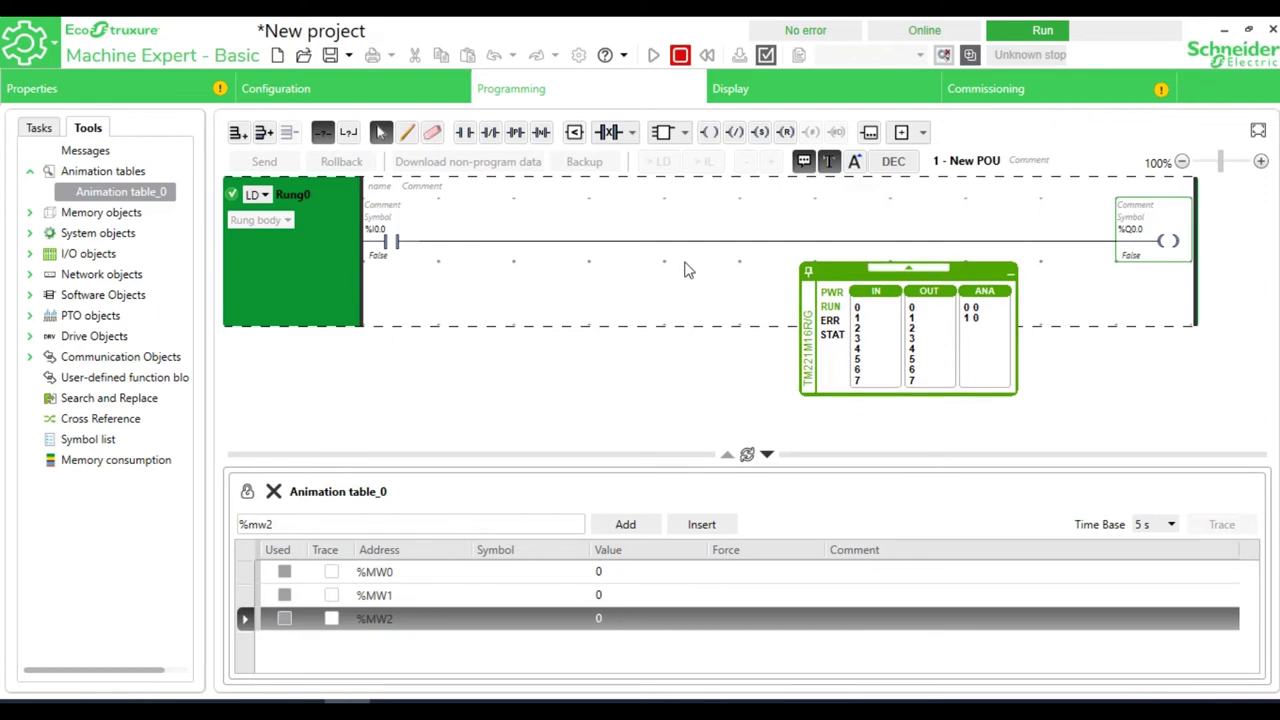
- Switch simulated input 0 on and off again while checking the state of coil %Q0.0
{"action": "left_click", "coordinate": [857, 311]}
{"action": "mouse_move", "coordinate": [1150, 264]}
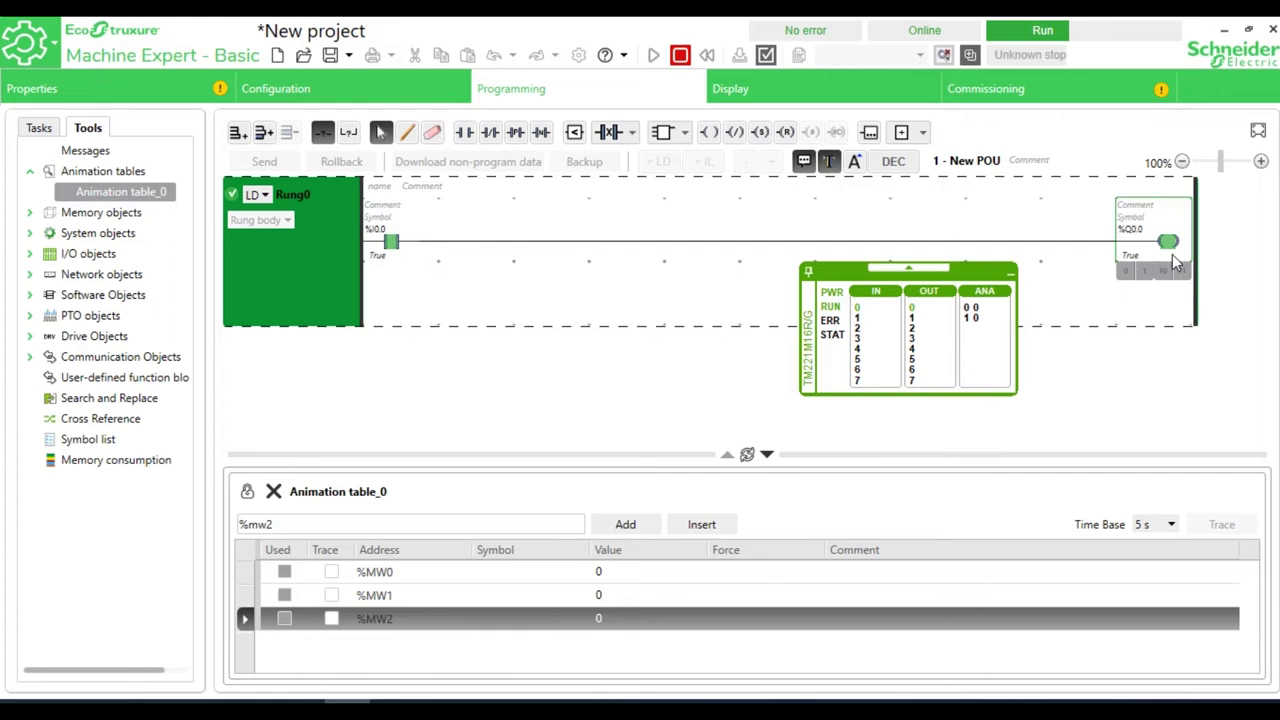
{"action": "left_click", "coordinate": [857, 310]}
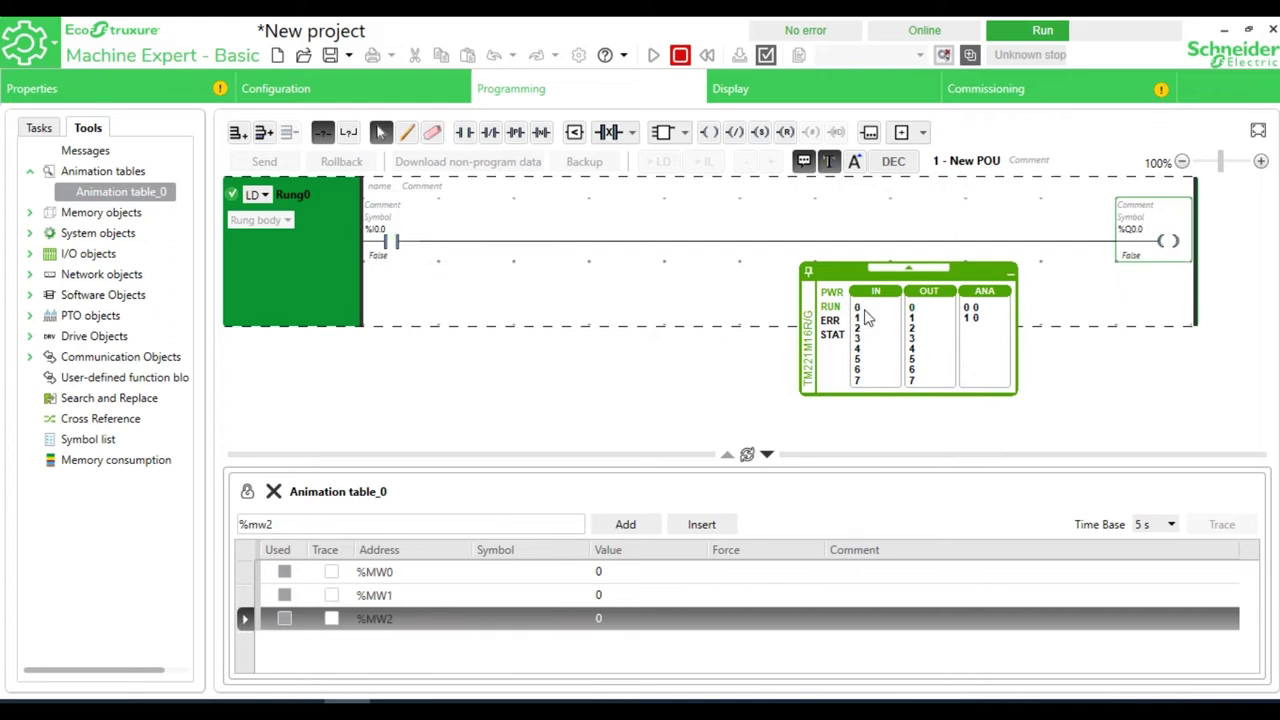
{"action": "mouse_move", "coordinate": [1120, 250]}
- Set the animation table values of %MW0 to 11, %MW1 to 22 and %MW2 to 33
{"action": "double_click", "coordinate": [622, 570]}
{"action": "type", "text": "11"}
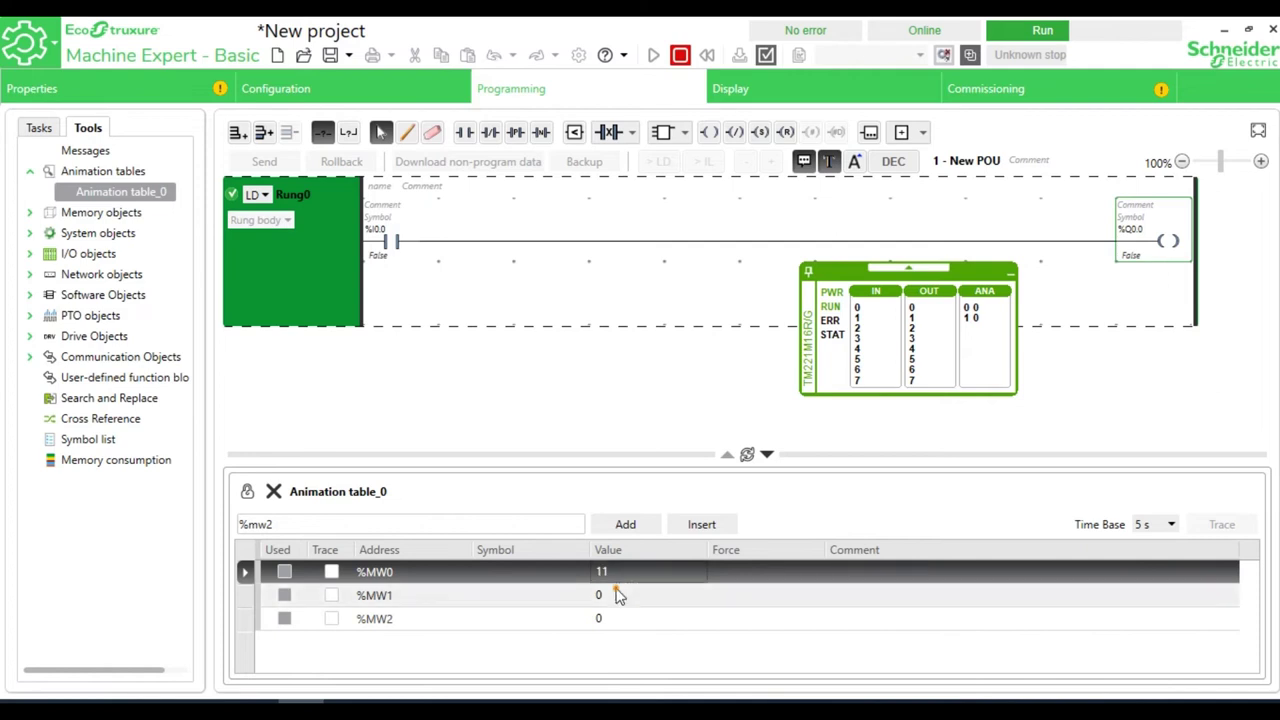
{"action": "double_click", "coordinate": [618, 594]}
{"action": "type", "text": "22"}
{"action": "key", "text": "Return"}
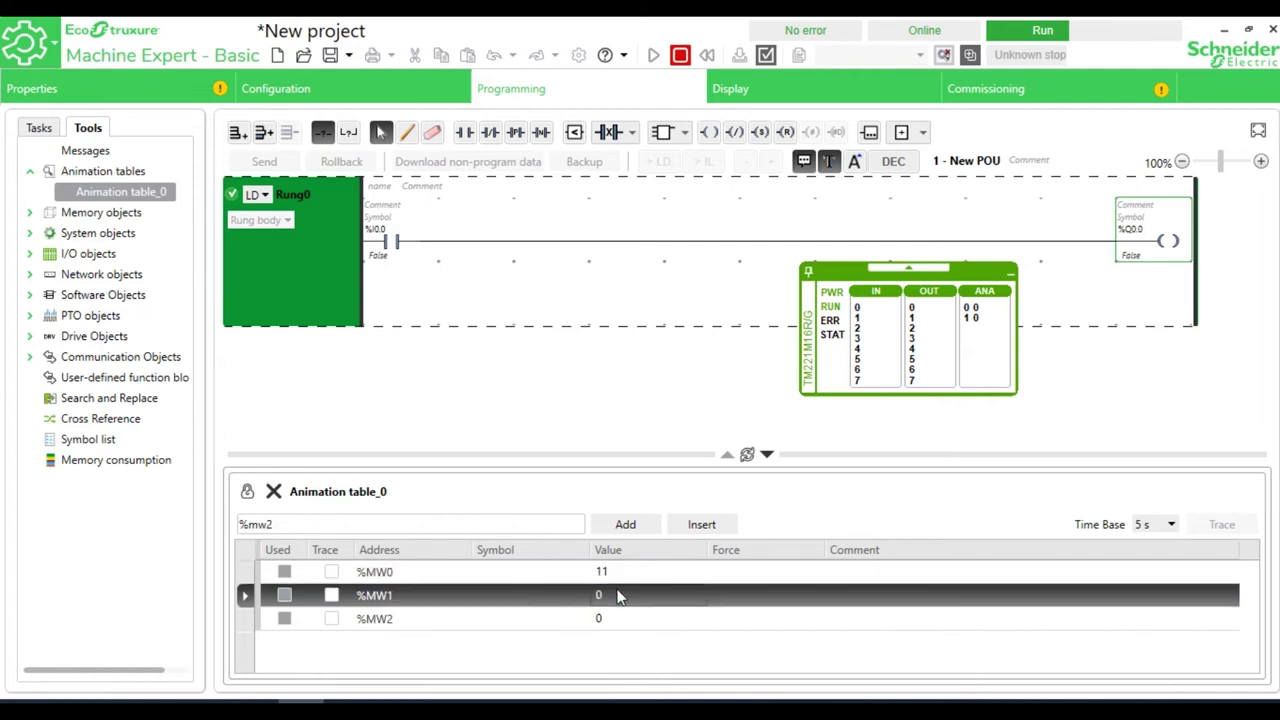
{"action": "double_click", "coordinate": [622, 618]}
{"action": "type", "text": "33"}
{"action": "key", "text": "Return"}
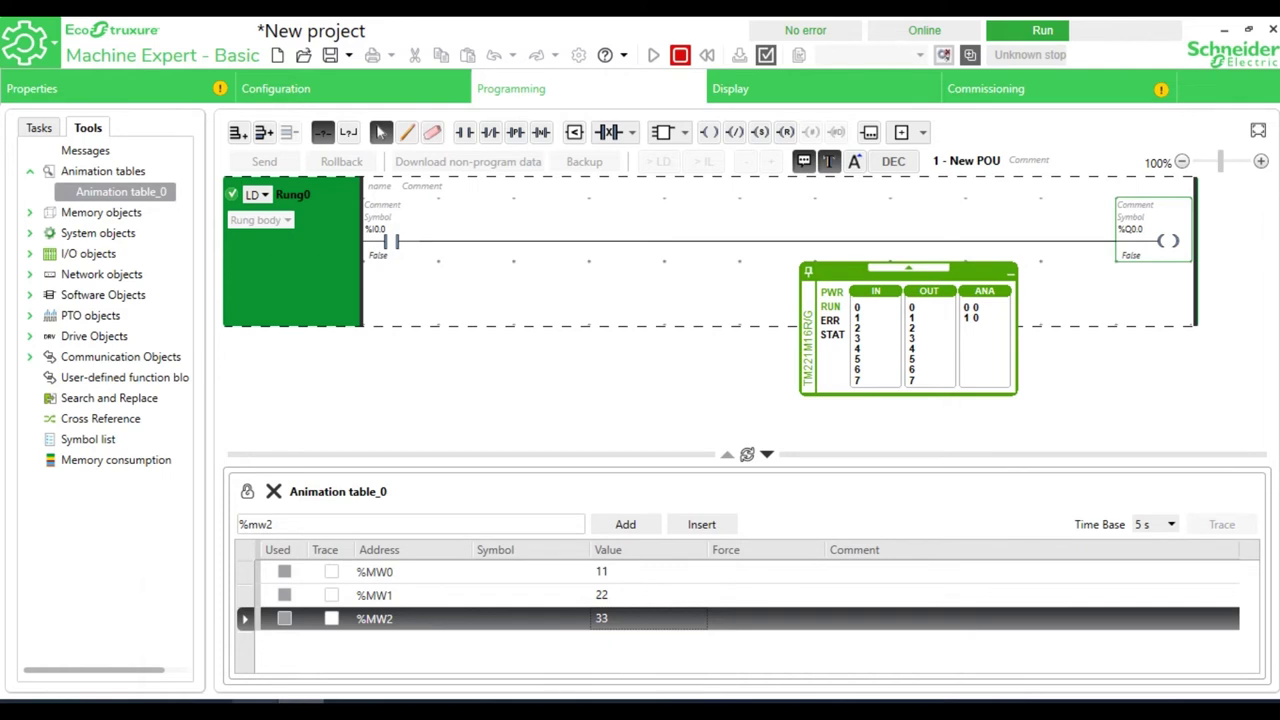
- Switch to ModScan32 and connect it to the remote modbusTCP server at 127.0.0.1 on service port 502
{"action": "key", "text": "alt+Tab"}
{"action": "left_click_drag", "start_coordinate": [542, 136], "coordinate": [591, 101]}
{"action": "left_click", "coordinate": [408, 114]}
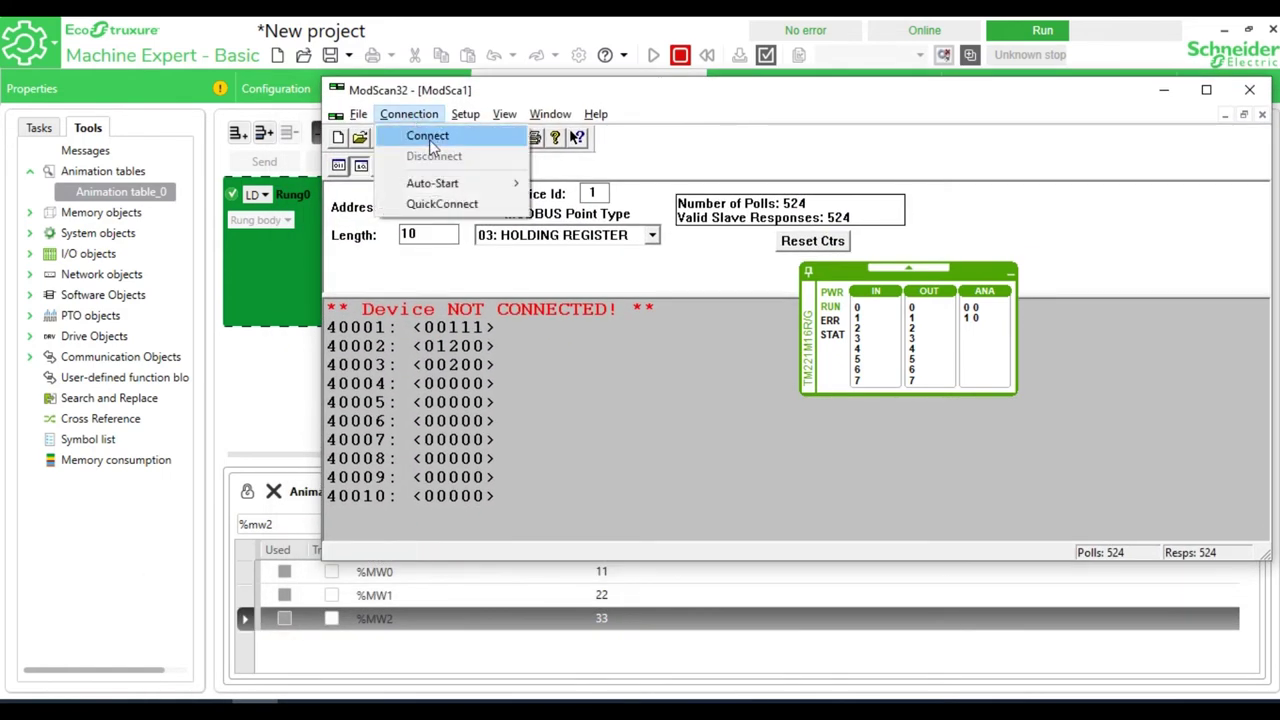
{"action": "left_click", "coordinate": [423, 140]}
{"action": "left_click_drag", "start_coordinate": [761, 155], "coordinate": [581, 104]}
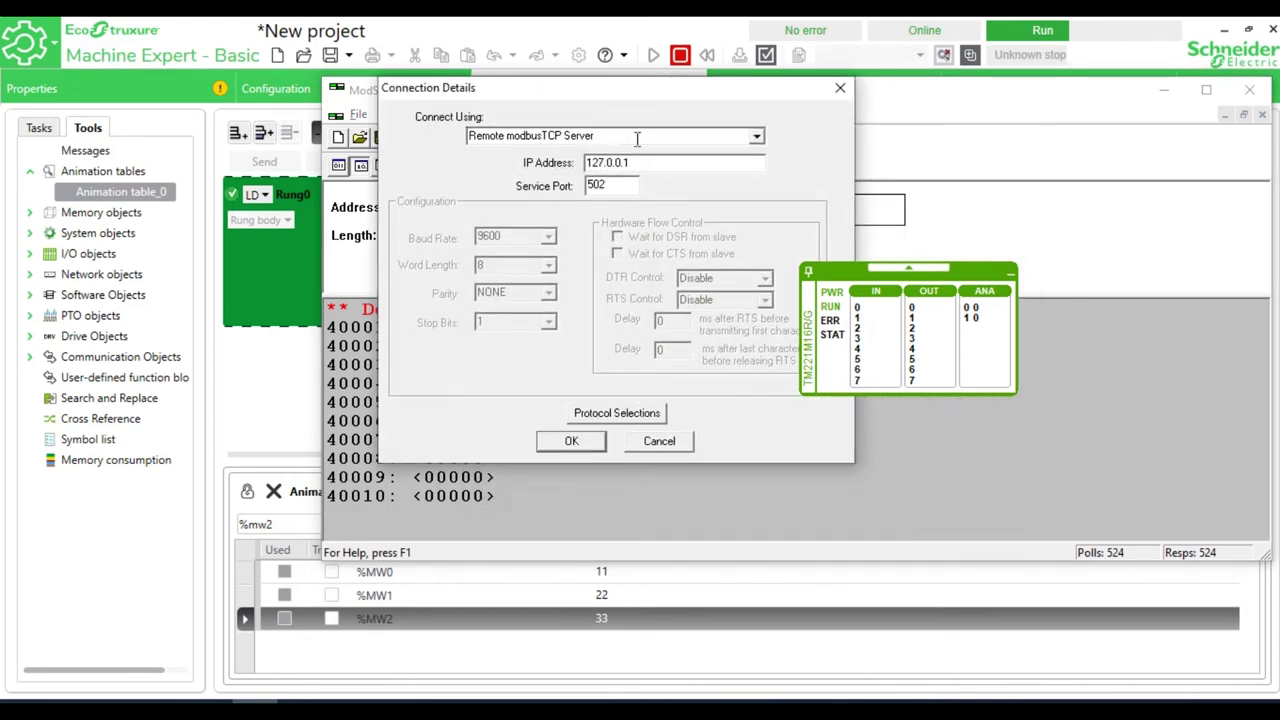
{"action": "left_click_drag", "start_coordinate": [648, 164], "coordinate": [581, 165]}
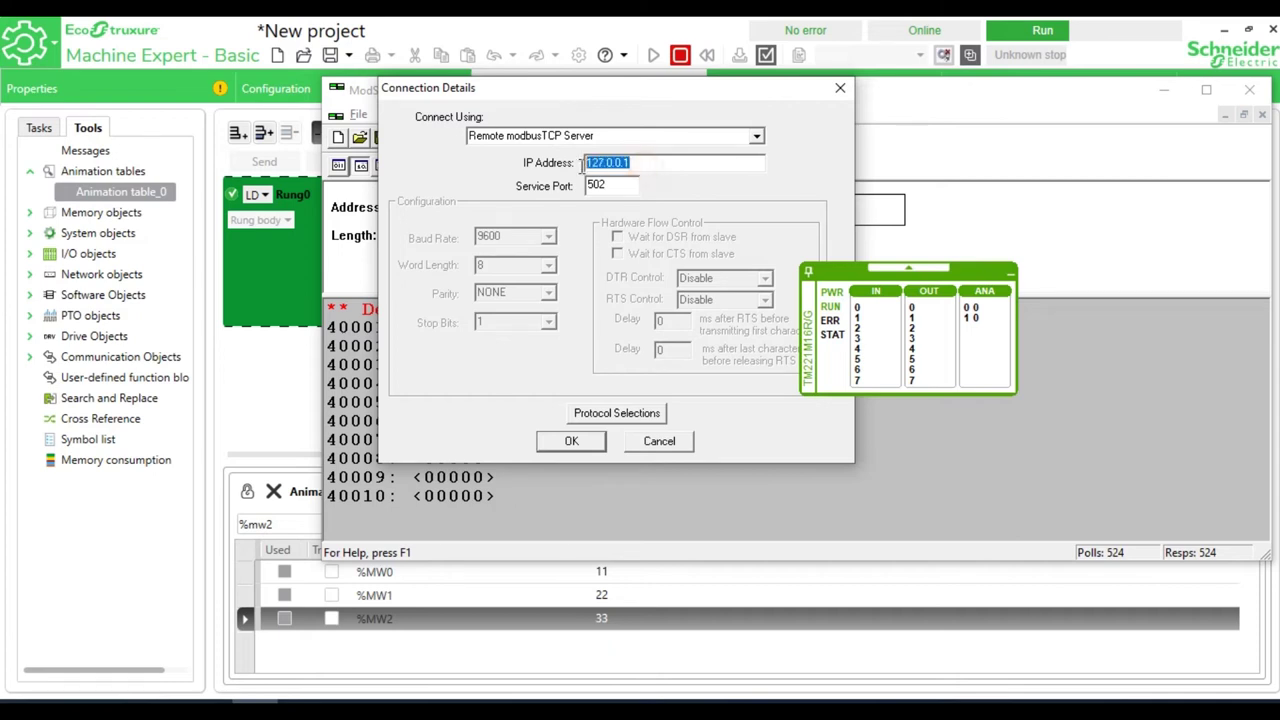
{"action": "left_click", "coordinate": [622, 186]}
{"action": "double_click", "coordinate": [607, 186]}
{"action": "left_click", "coordinate": [622, 186]}
{"action": "double_click", "coordinate": [650, 163]}
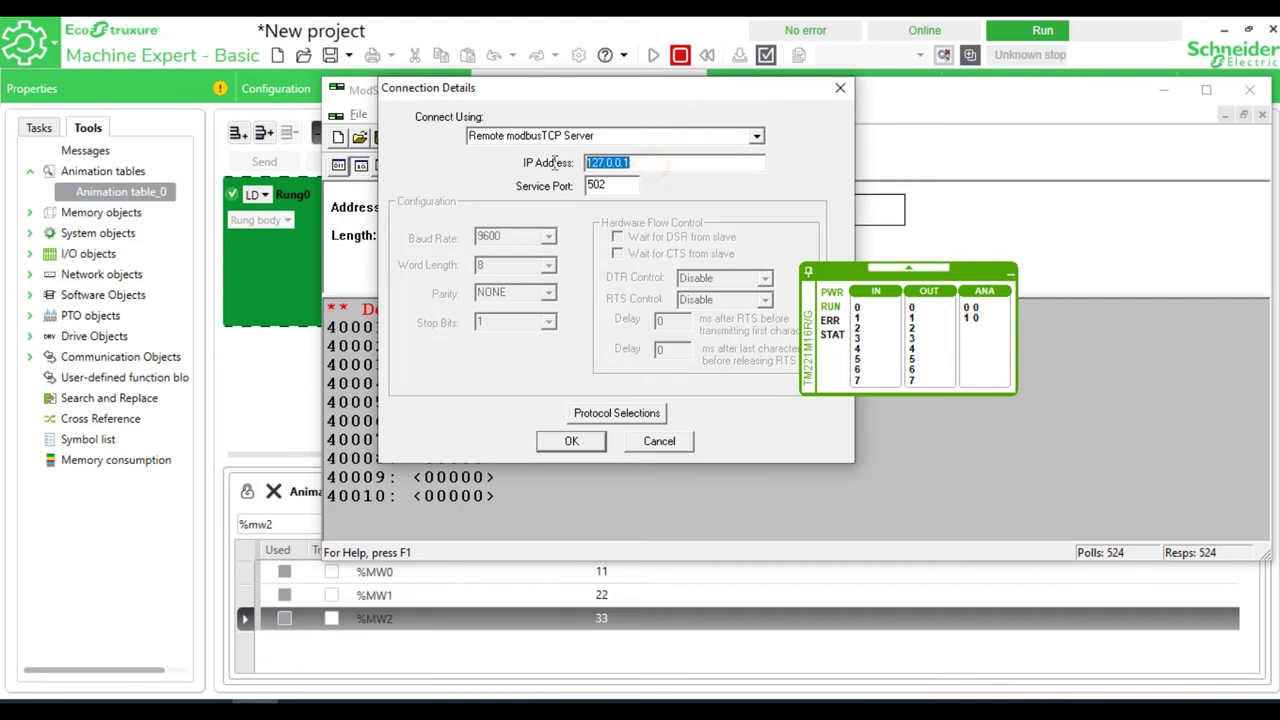
{"action": "left_click", "coordinate": [668, 166]}
{"action": "left_click", "coordinate": [583, 444]}
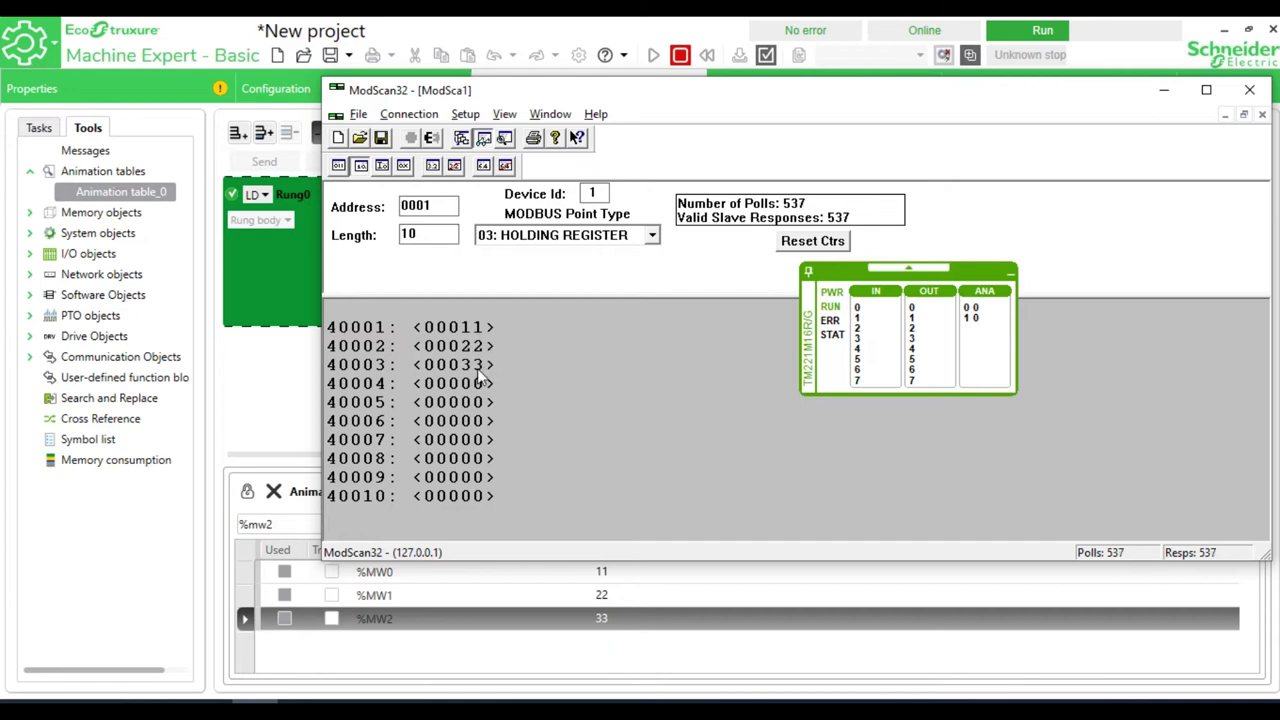
- Set %MW2 to 44 in the Machine Expert - Basic animation table and return to ModScan32 to check the register
{"action": "left_click", "coordinate": [603, 618]}
{"action": "left_click", "coordinate": [614, 618]}
{"action": "type", "text": "44"}
{"action": "key", "text": "Return"}
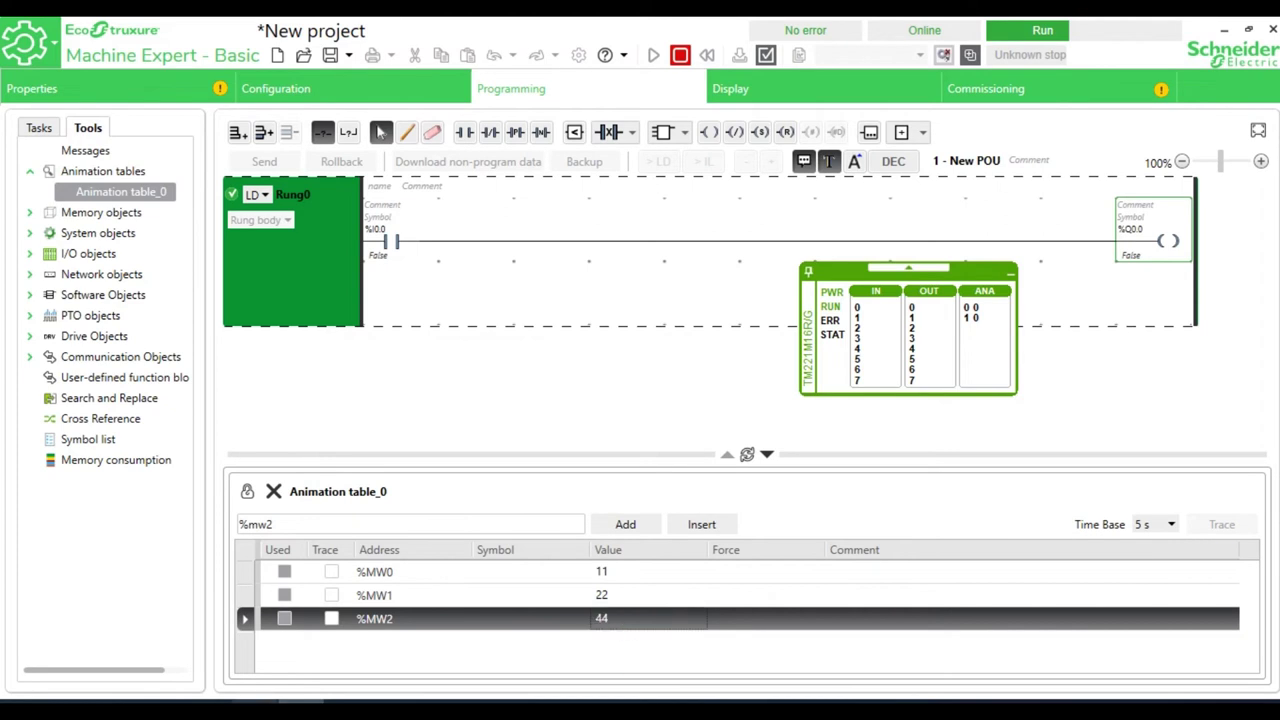
{"action": "left_click", "coordinate": [255, 702]}
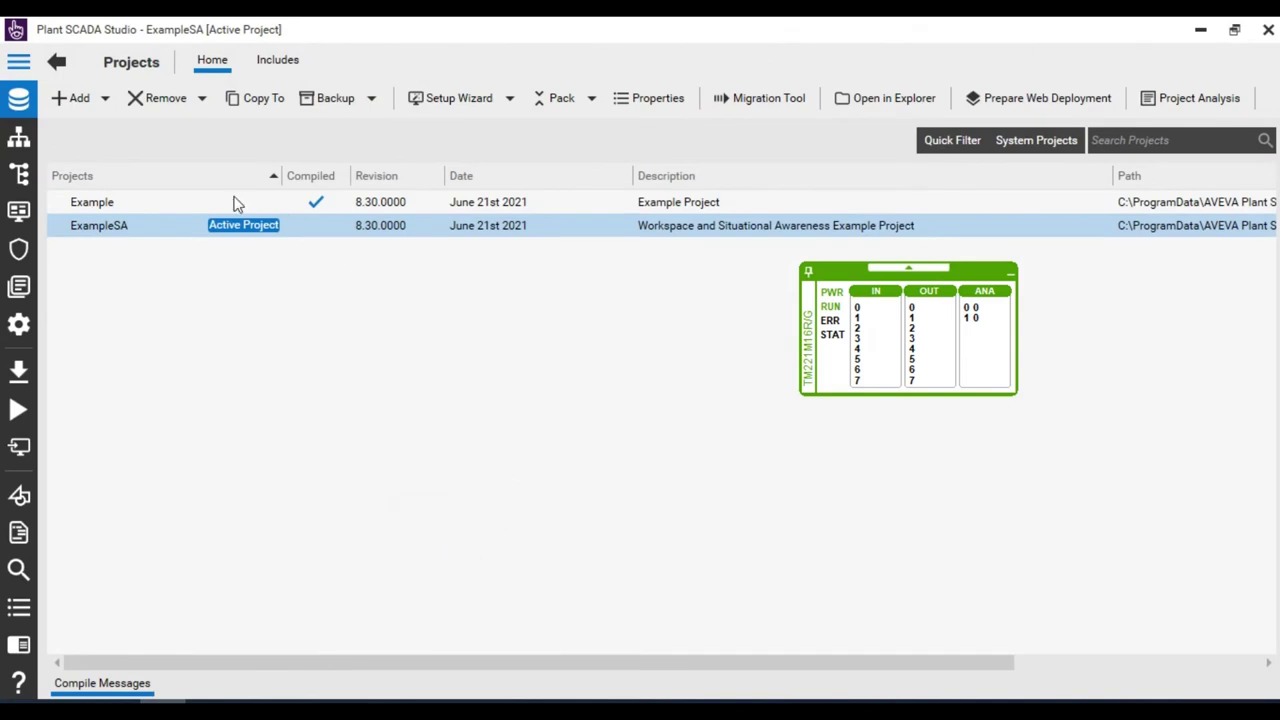
- In Plant SCADA Studio, create a new project named Test_30 based on the SxW_Style_1_HD1080_titlebar starter project
{"action": "left_click", "coordinate": [105, 98]}
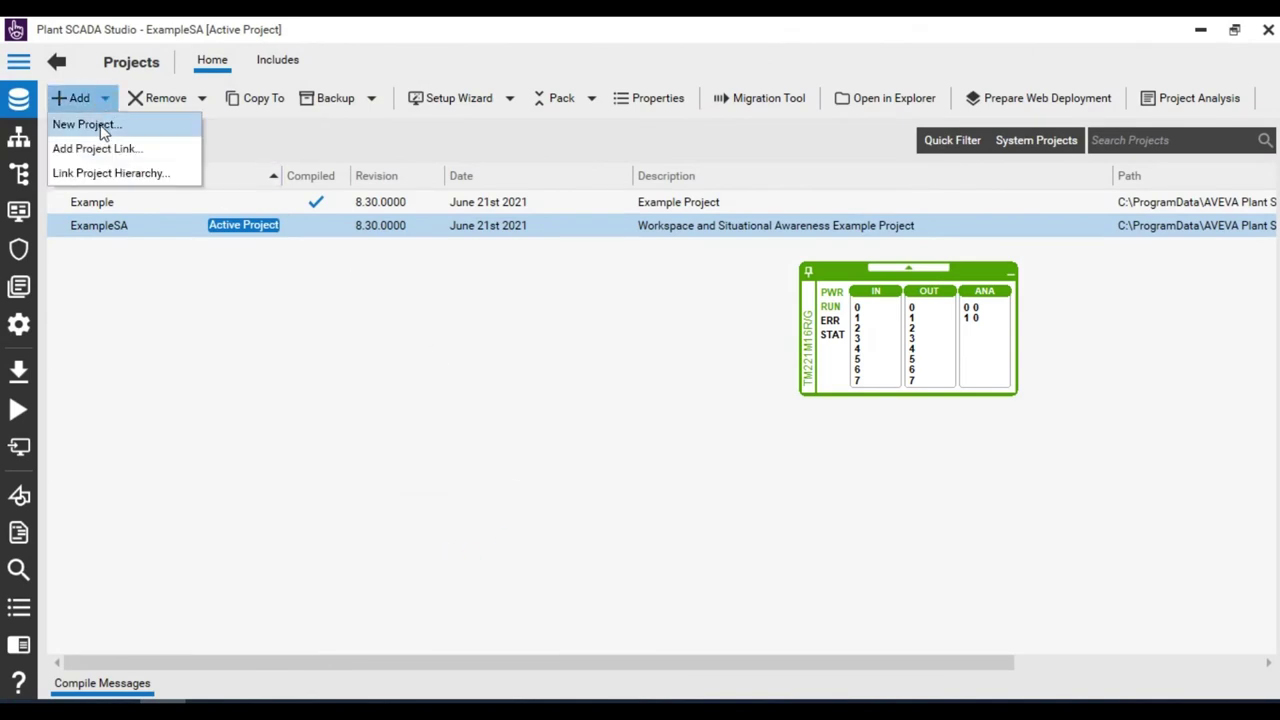
{"action": "left_click", "coordinate": [100, 125]}
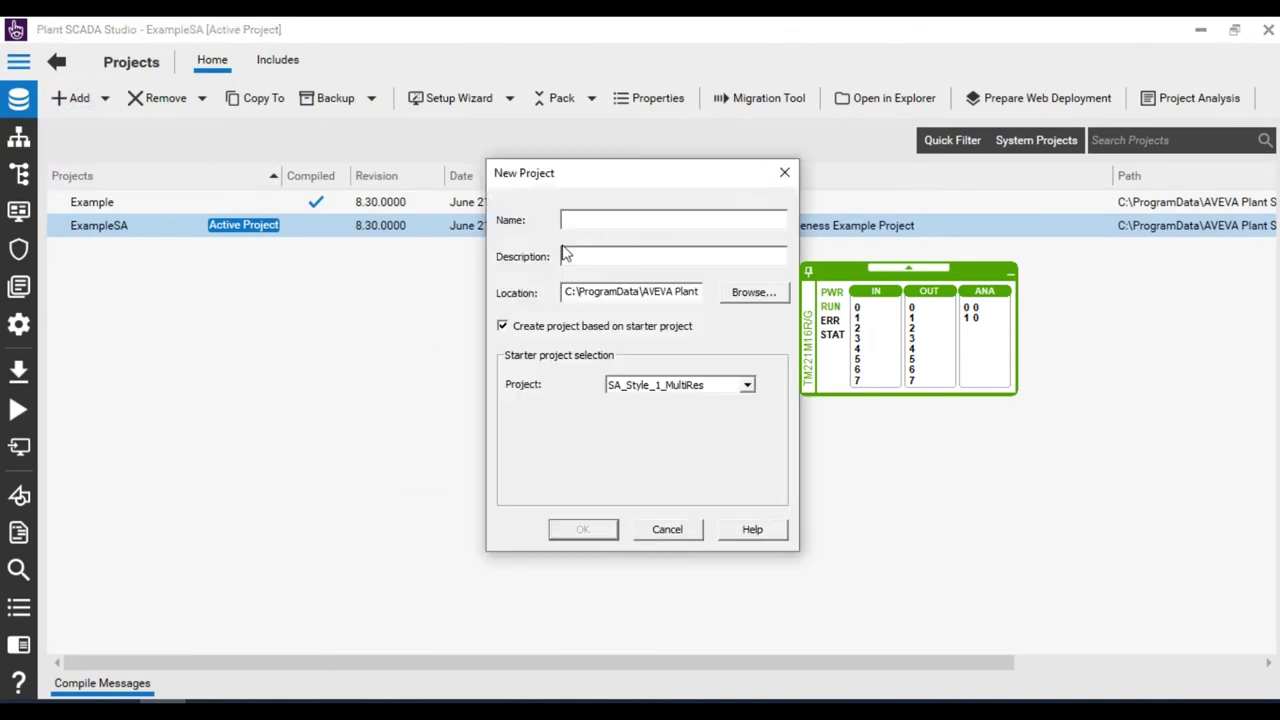
{"action": "type", "text": "Tes"}
{"action": "left_click", "coordinate": [688, 385]}
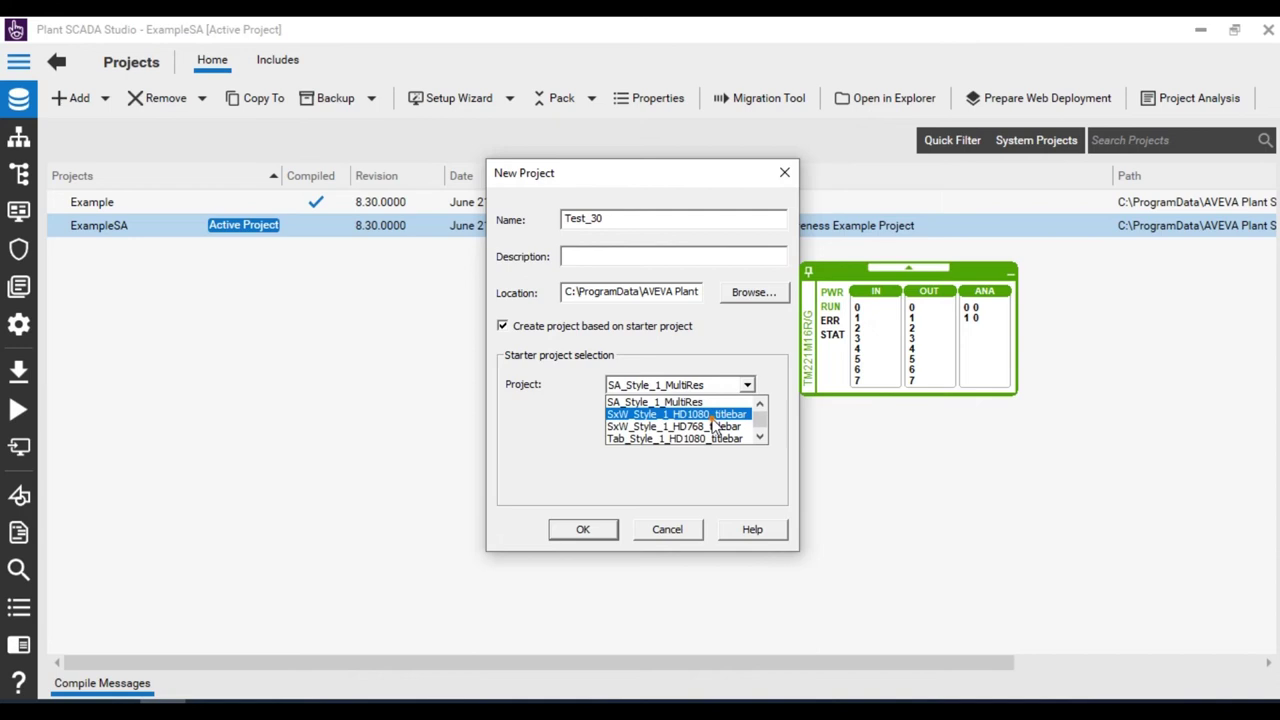
{"action": "left_click", "coordinate": [712, 428]}
{"action": "left_click", "coordinate": [590, 531]}
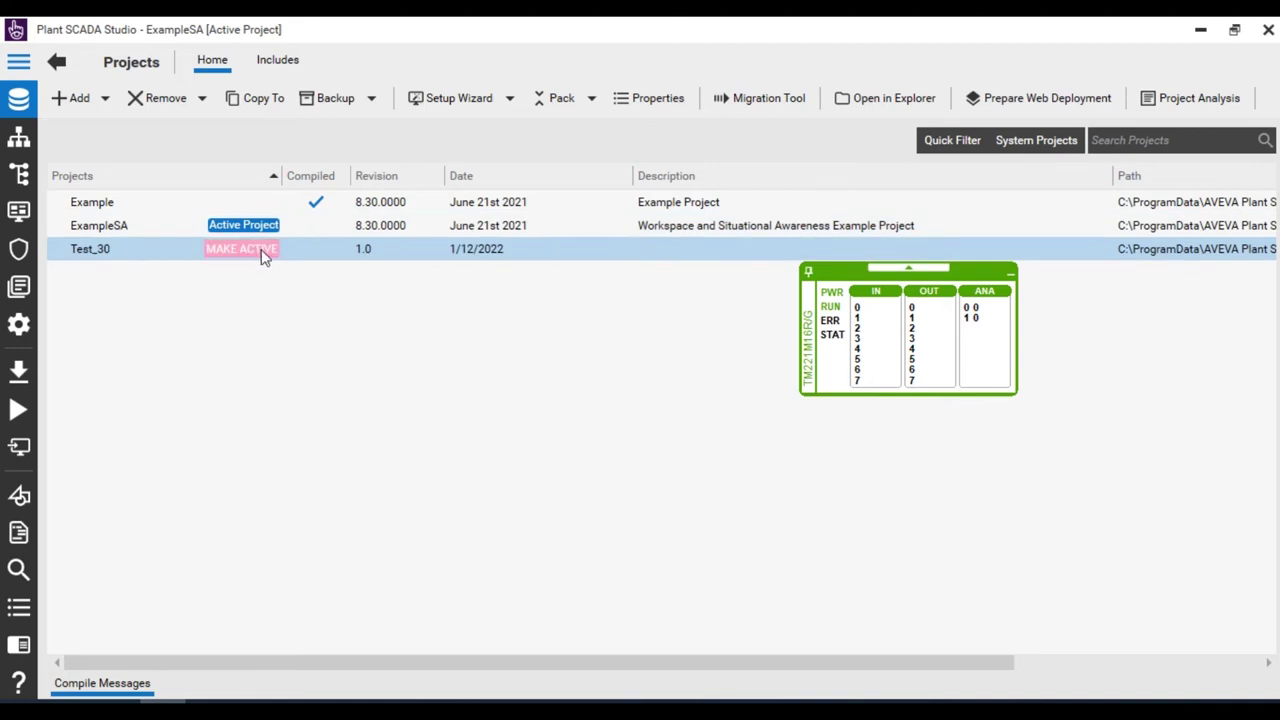
- Make Test_30 the active project and open its I/O device list in the Topology section
{"action": "left_click", "coordinate": [248, 253]}
{"action": "left_click", "coordinate": [18, 62]}
{"action": "left_click", "coordinate": [90, 133]}
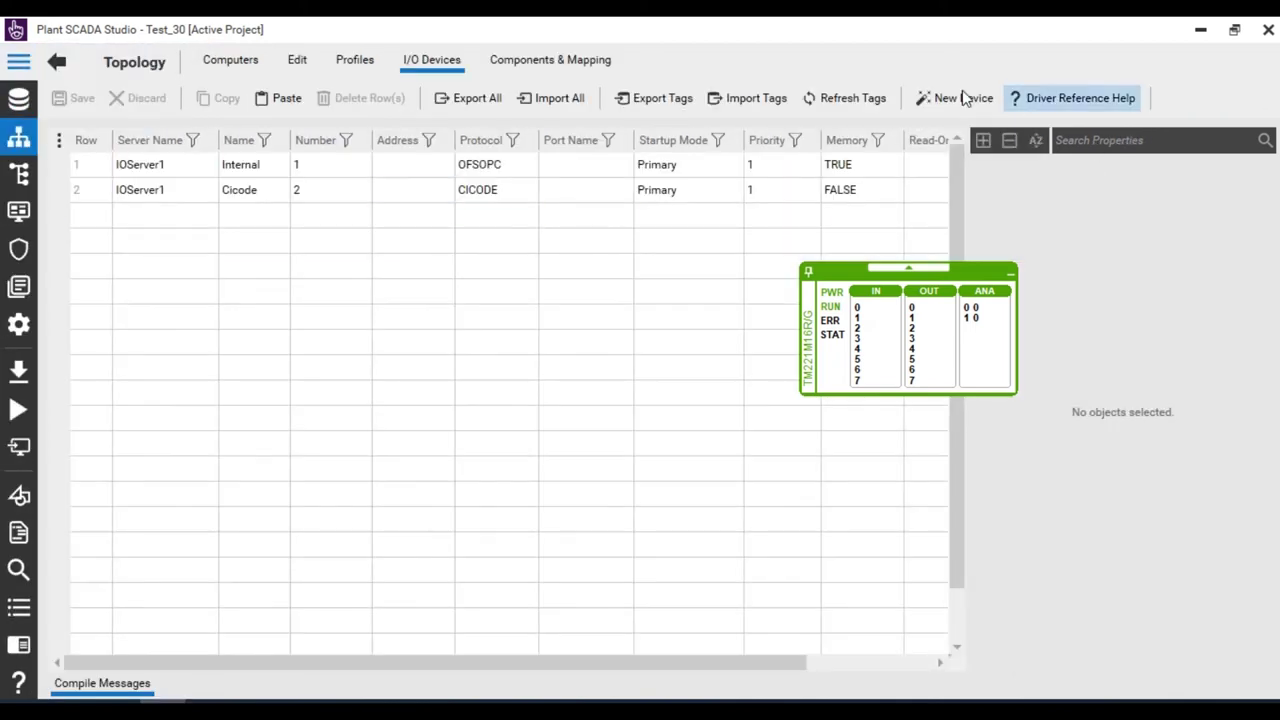
- Start a new I/O device in project Test_30, name it MB_TCP, and keep the External I/O Device type
{"action": "left_click", "coordinate": [951, 99]}
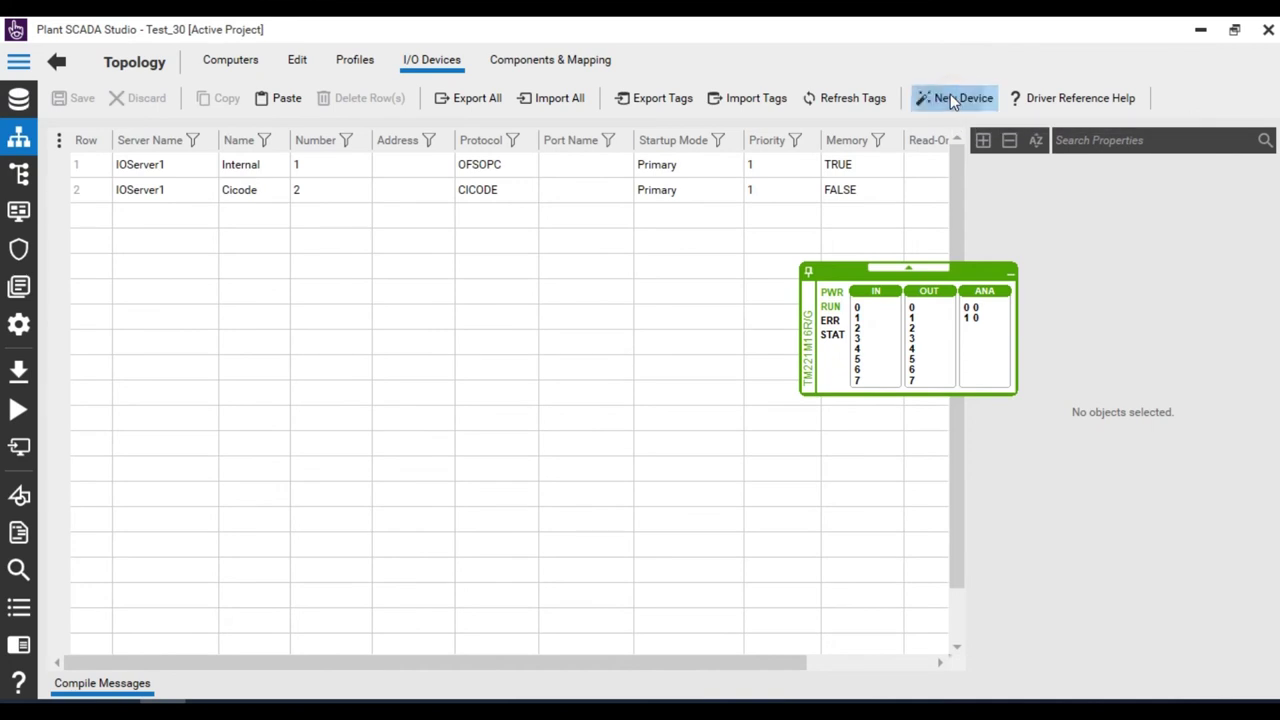
{"action": "left_click", "coordinate": [1012, 270]}
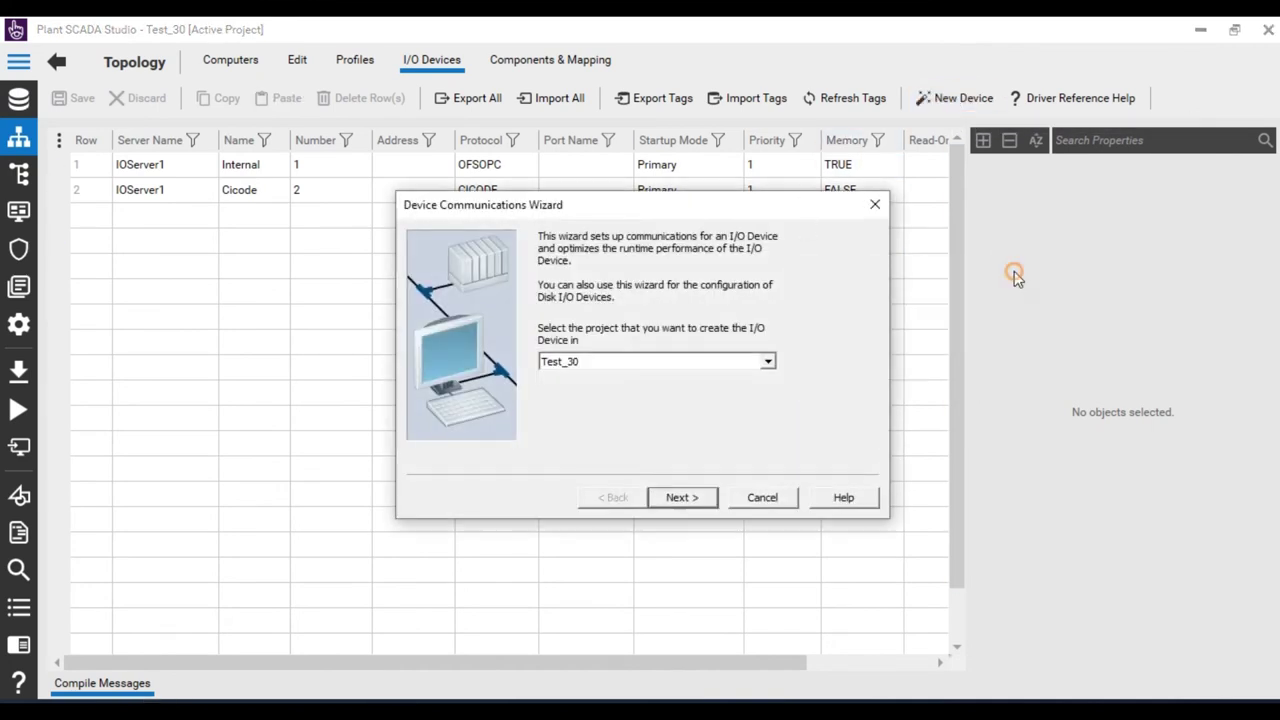
{"action": "left_click", "coordinate": [693, 502]}
{"action": "left_click", "coordinate": [704, 505]}
{"action": "left_click_drag", "start_coordinate": [650, 318], "coordinate": [517, 310]}
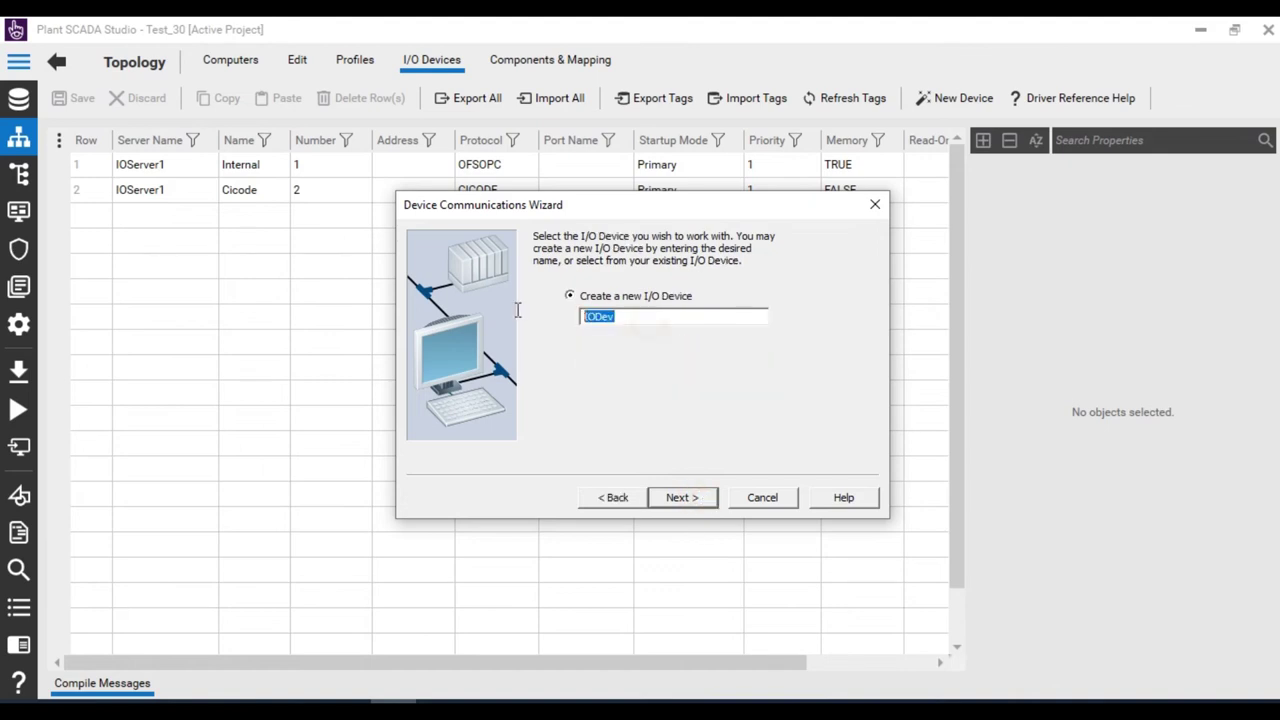
{"action": "type", "text": "MB_TCP"}
{"action": "left_click", "coordinate": [678, 503]}
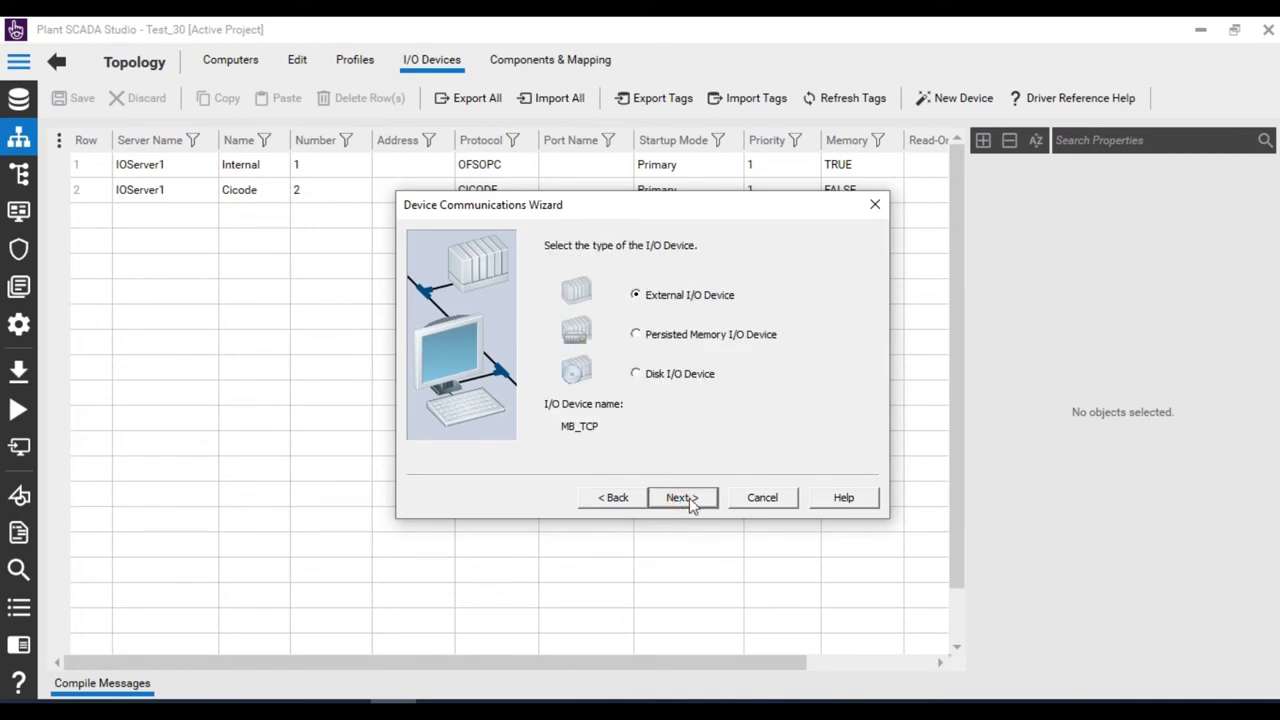
{"action": "left_click", "coordinate": [686, 500]}
- In the manufacturer tree, collapse Schneider-Electric and expand Industry Standard Protocols down to the Modbus/TCP (Ethernet) communication options
{"action": "left_click", "coordinate": [628, 330]}
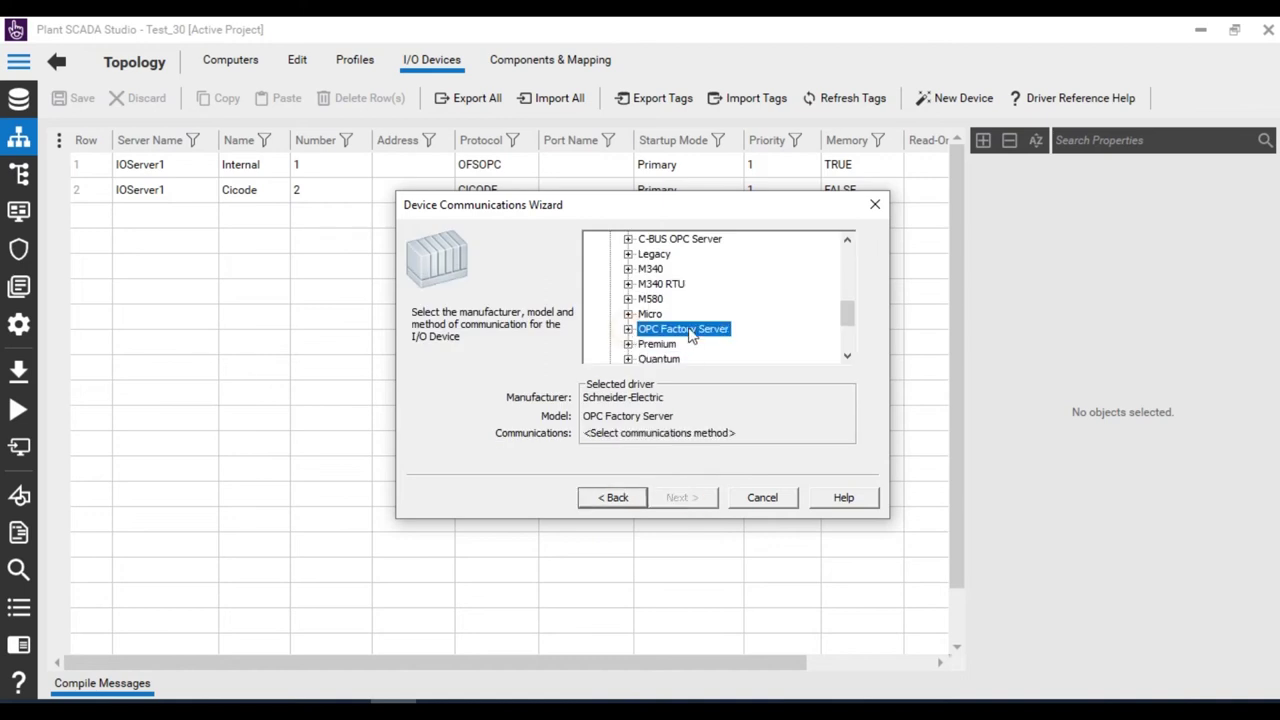
{"action": "scroll", "coordinate": [690, 335], "scroll_direction": "up", "scroll_amount": 1}
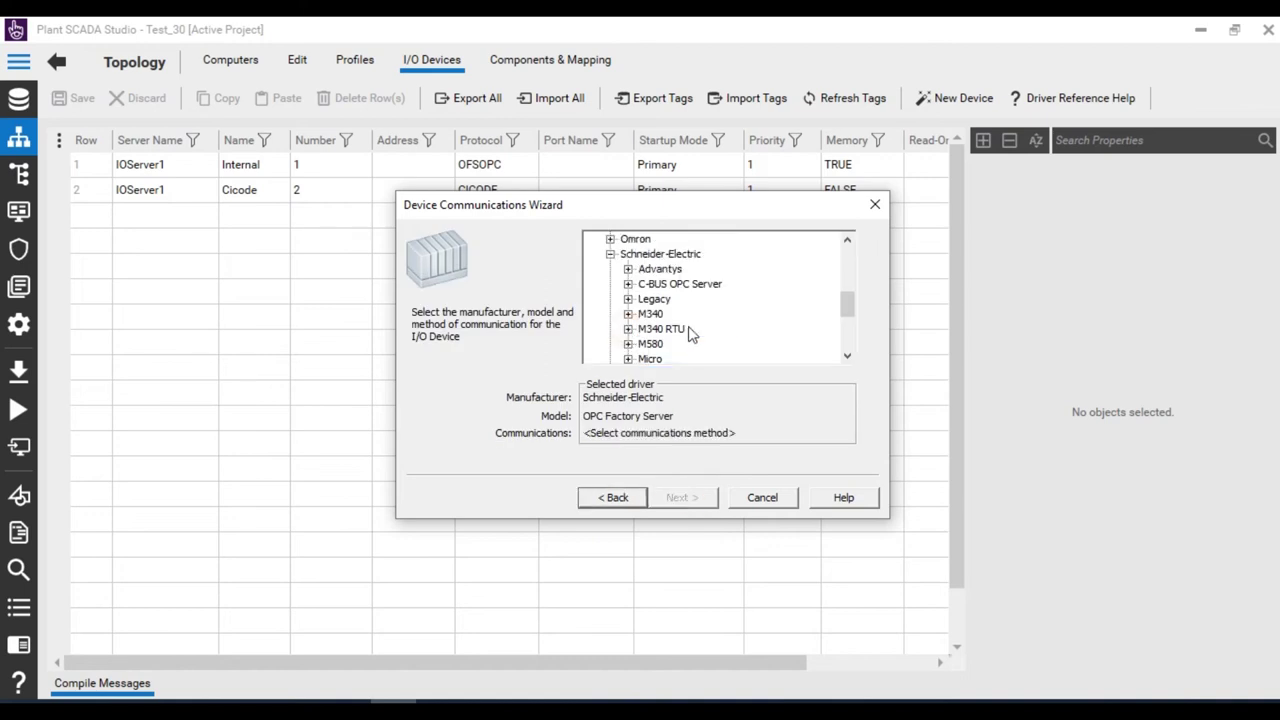
{"action": "left_click", "coordinate": [611, 255]}
{"action": "scroll", "coordinate": [617, 290], "scroll_direction": "up", "scroll_amount": 2}
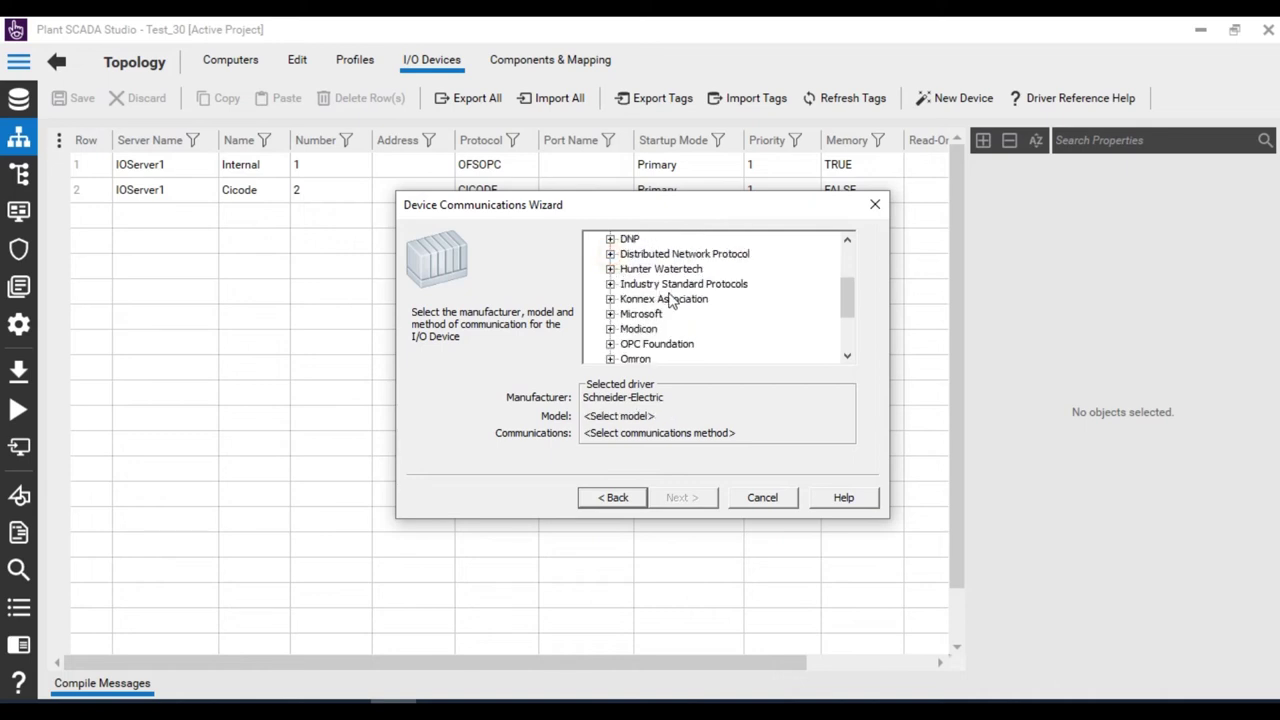
{"action": "left_click", "coordinate": [611, 285]}
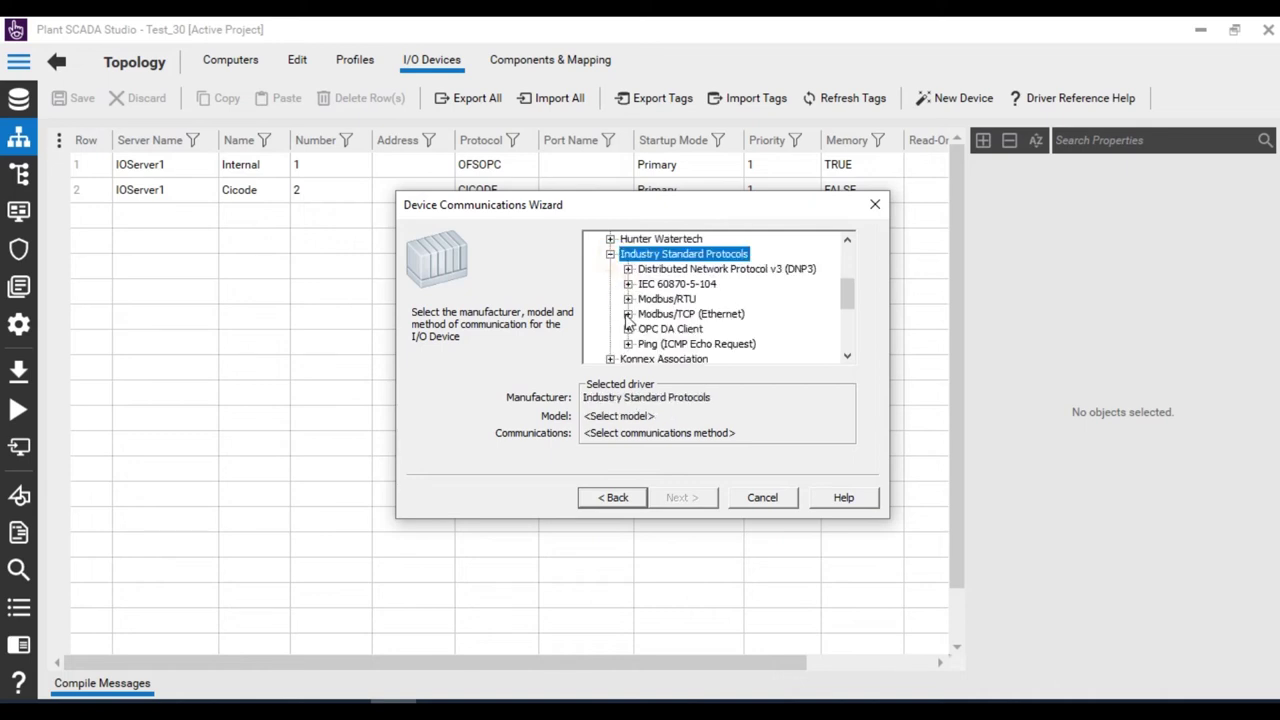
{"action": "left_click", "coordinate": [628, 314]}
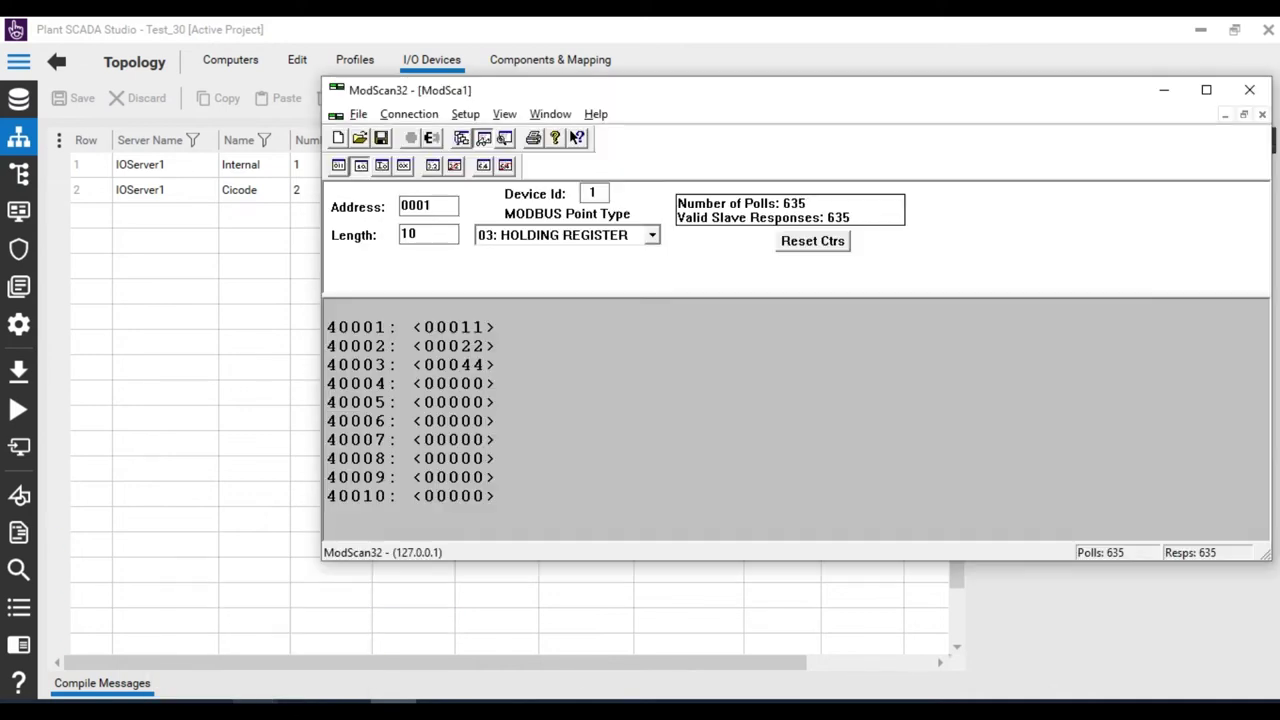
- Switch to ModScan32, set the register length to 40, and arrange its window beside the Device Communications Wizard
{"action": "left_click", "coordinate": [392, 708]}
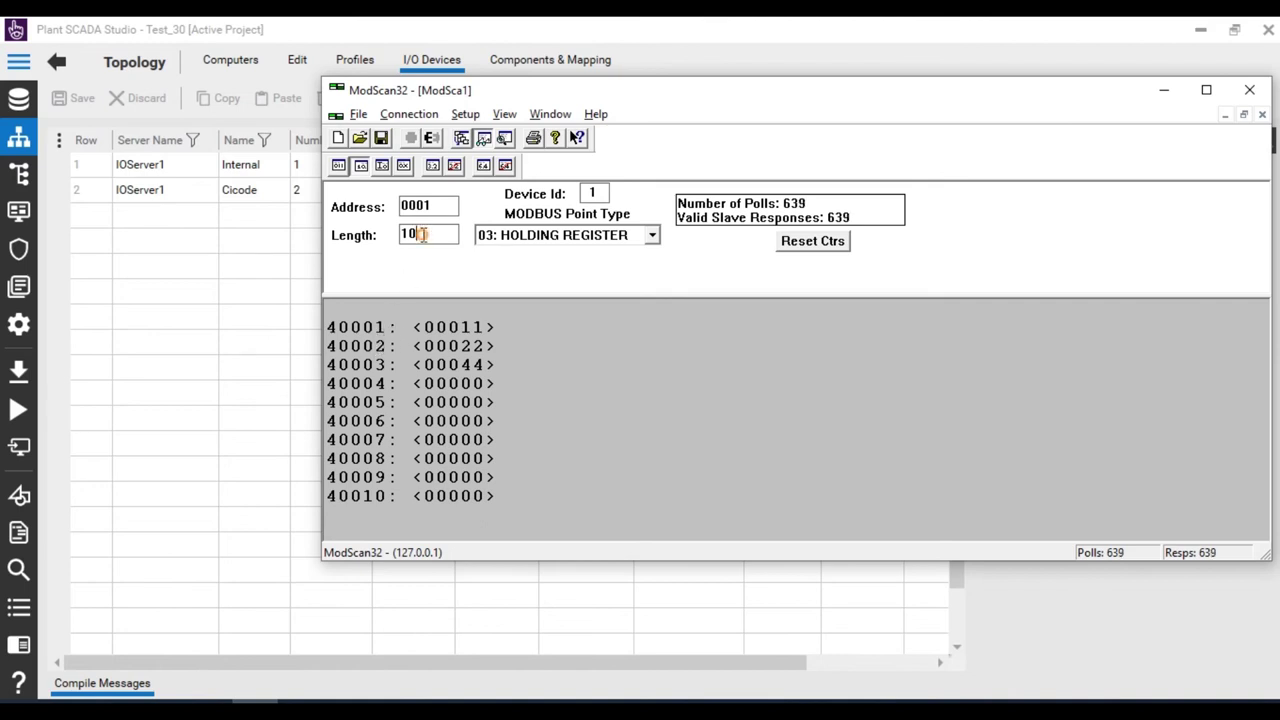
{"action": "key", "text": "BackSpace"}
{"action": "key", "text": "BackSpace"}
{"action": "type", "text": "40"}
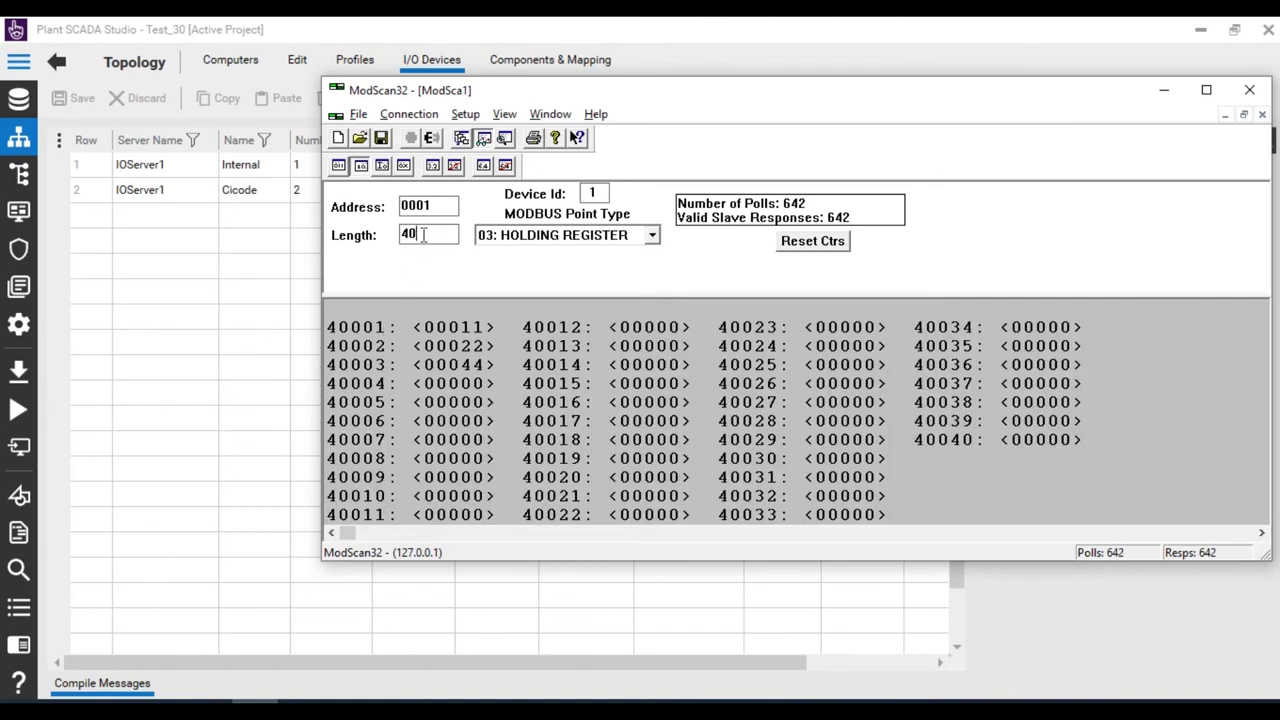
{"action": "left_click_drag", "start_coordinate": [657, 95], "coordinate": [1127, 213]}
{"action": "left_click_drag", "start_coordinate": [642, 212], "coordinate": [382, 200]}
{"action": "left_click", "coordinate": [995, 212]}
{"action": "left_click_drag", "start_coordinate": [995, 212], "coordinate": [843, 145]}
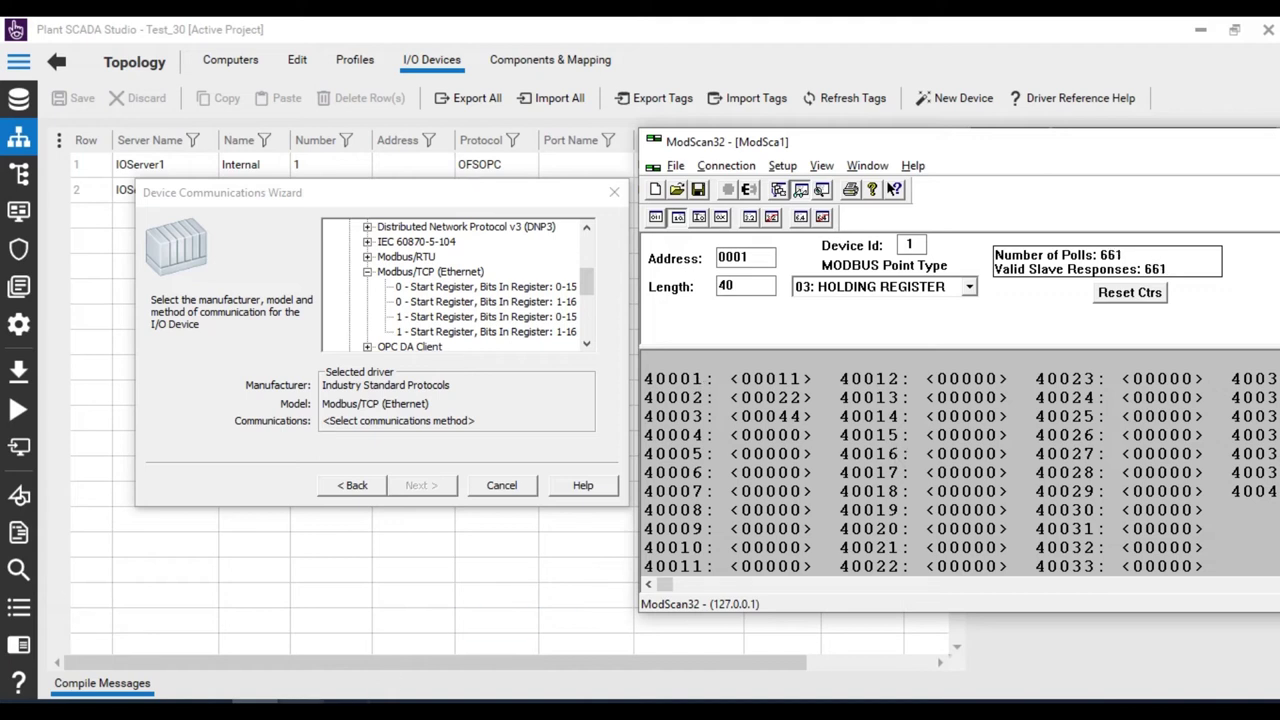
- In Machine Expert - Basic, add %MW15 to the animation table with the value 16 and check its register in ModScan32
{"action": "left_click", "coordinate": [342, 530]}
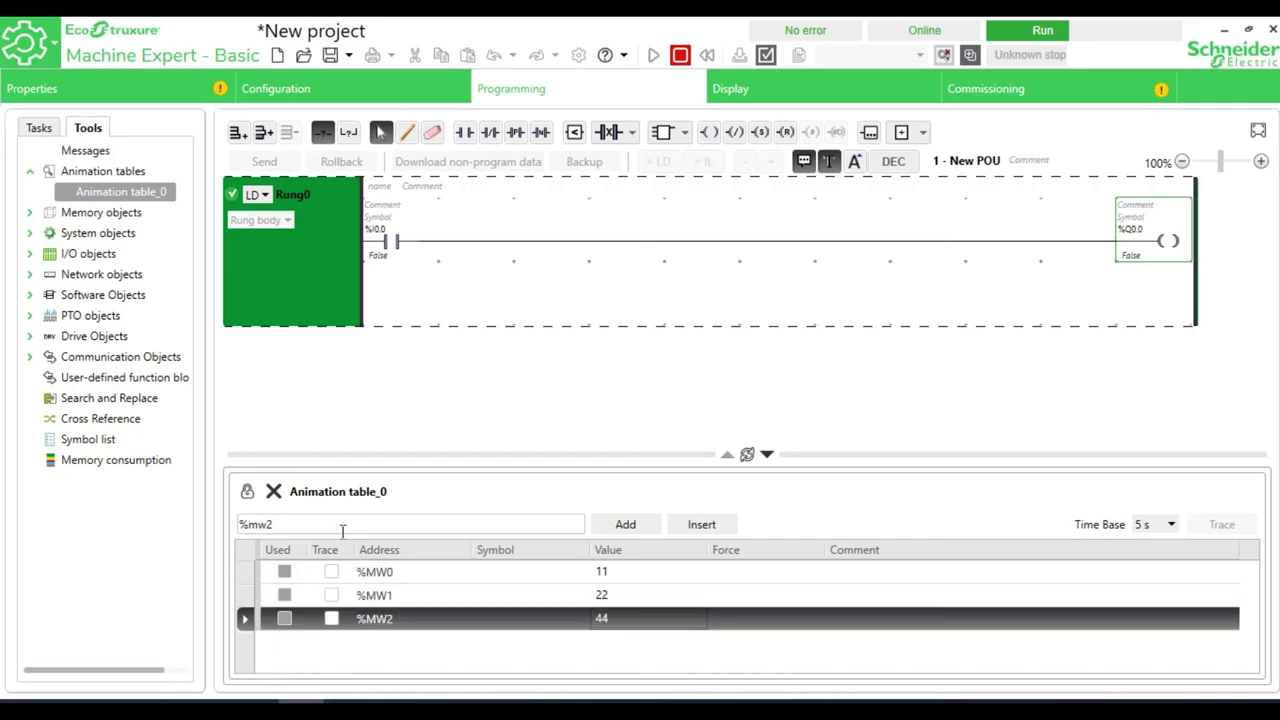
{"action": "key", "text": "BackSpace"}
{"action": "type", "text": "15"}
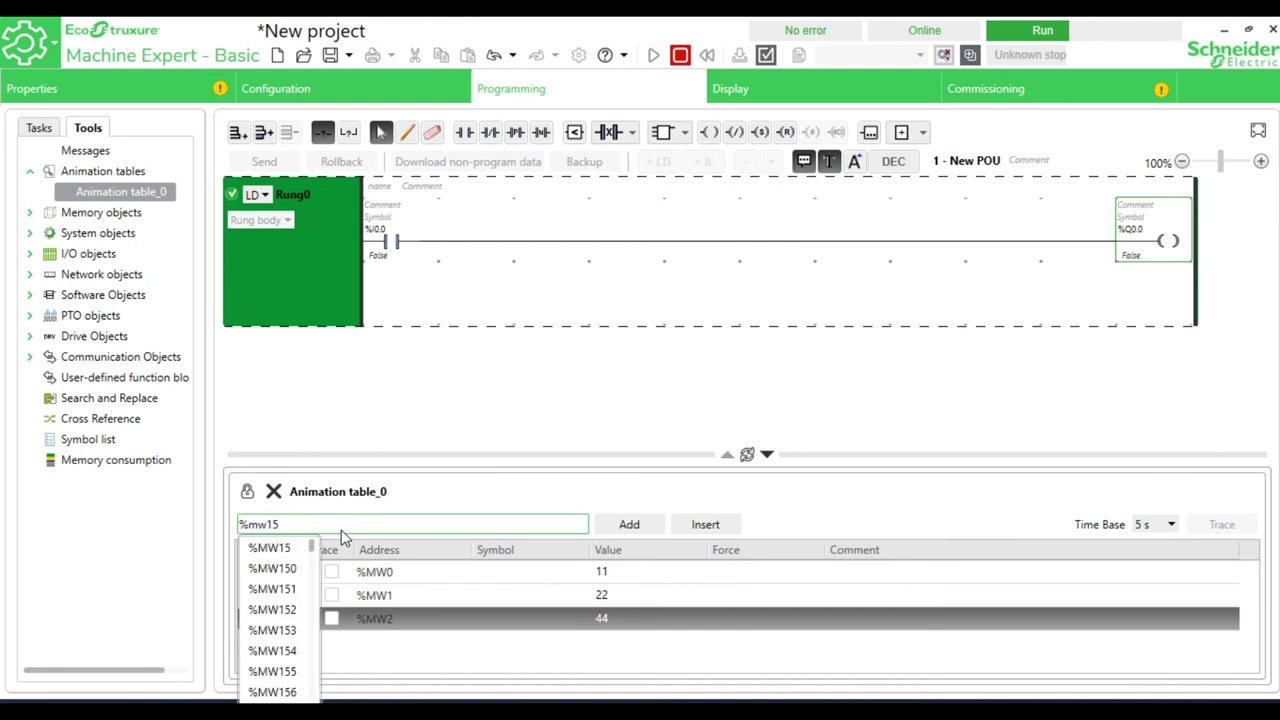
{"action": "key", "text": "Return"}
{"action": "left_click", "coordinate": [620, 641]}
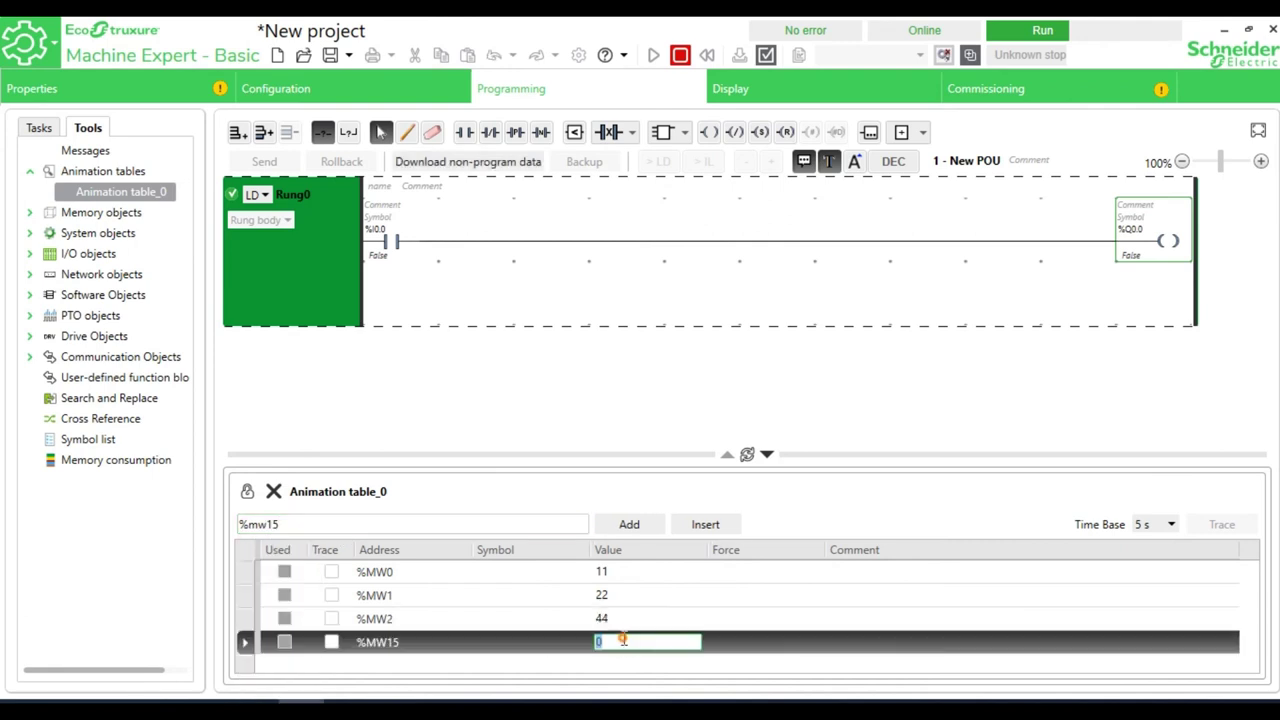
{"action": "type", "text": "16"}
{"action": "key", "text": "Return"}
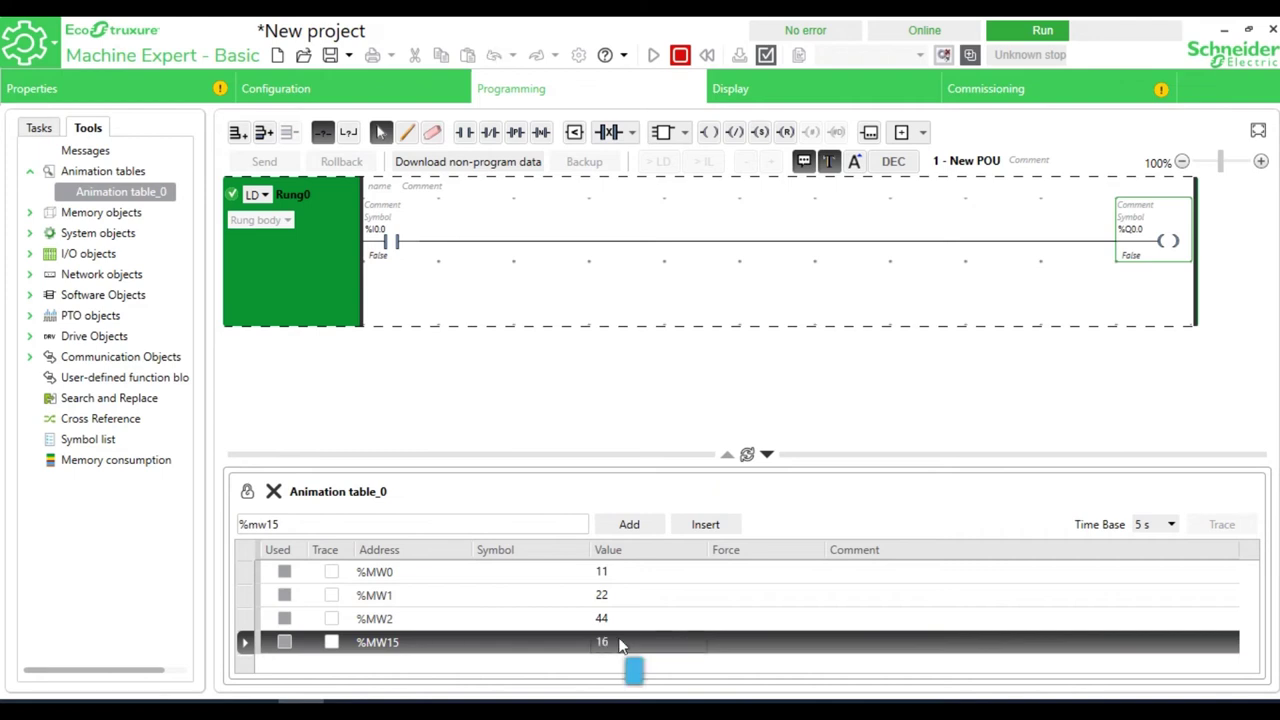
{"action": "key", "text": "alt+Tab"}
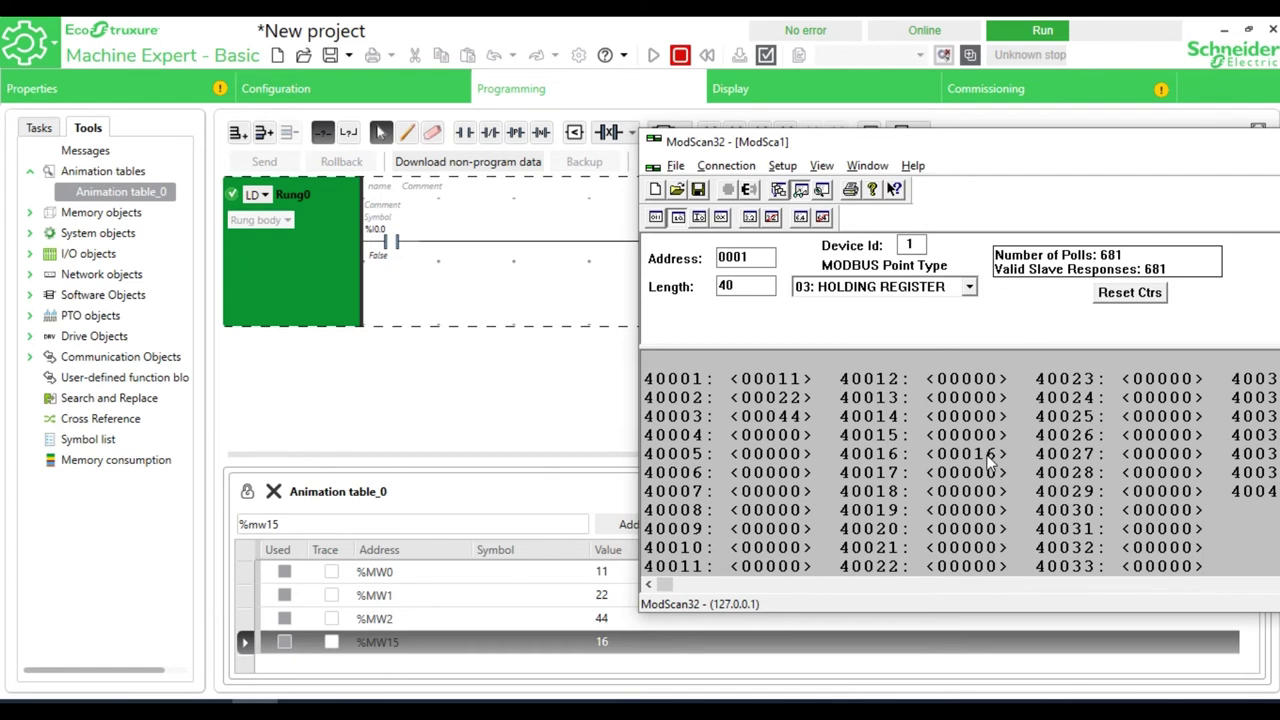
- Return to the Device Communications Wizard and choose the Modbus/TCP method "1 - Start Register, Bits In Register: 0-15"
{"action": "key", "text": "alt+Tab"}
{"action": "key", "text": "alt+Tab"}
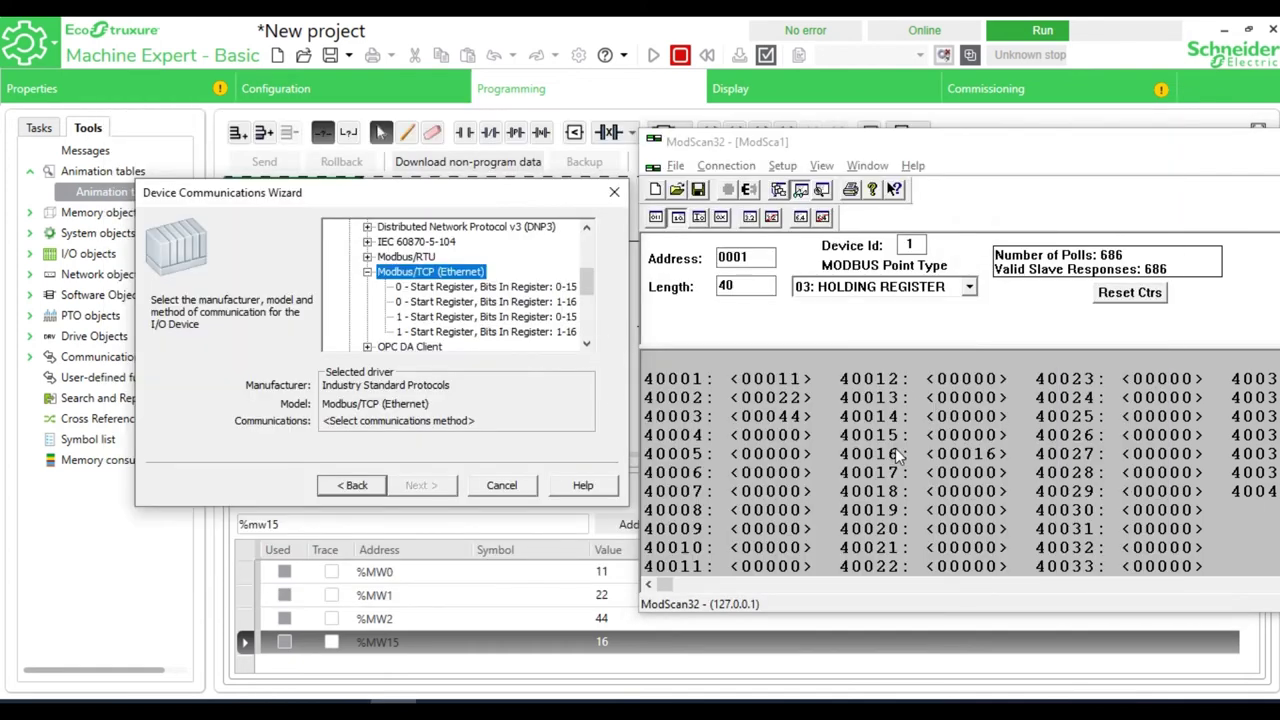
{"action": "left_click", "coordinate": [518, 318]}
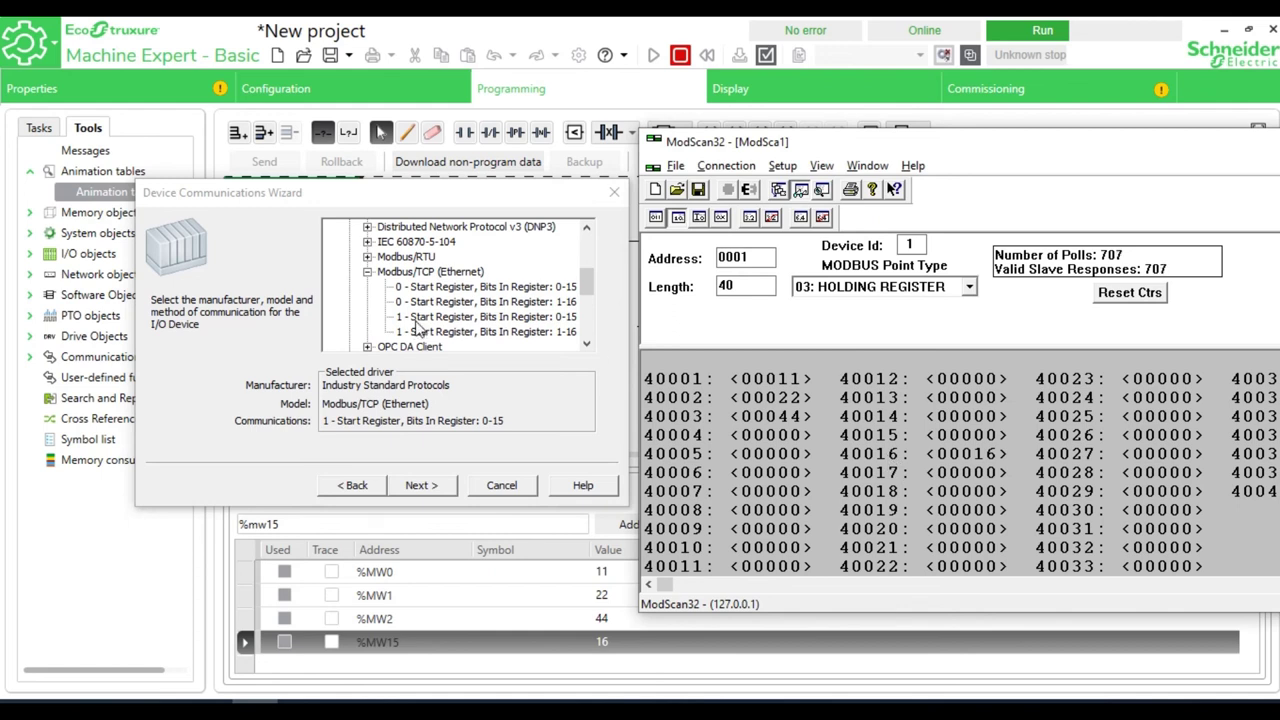
{"action": "left_click", "coordinate": [560, 318]}
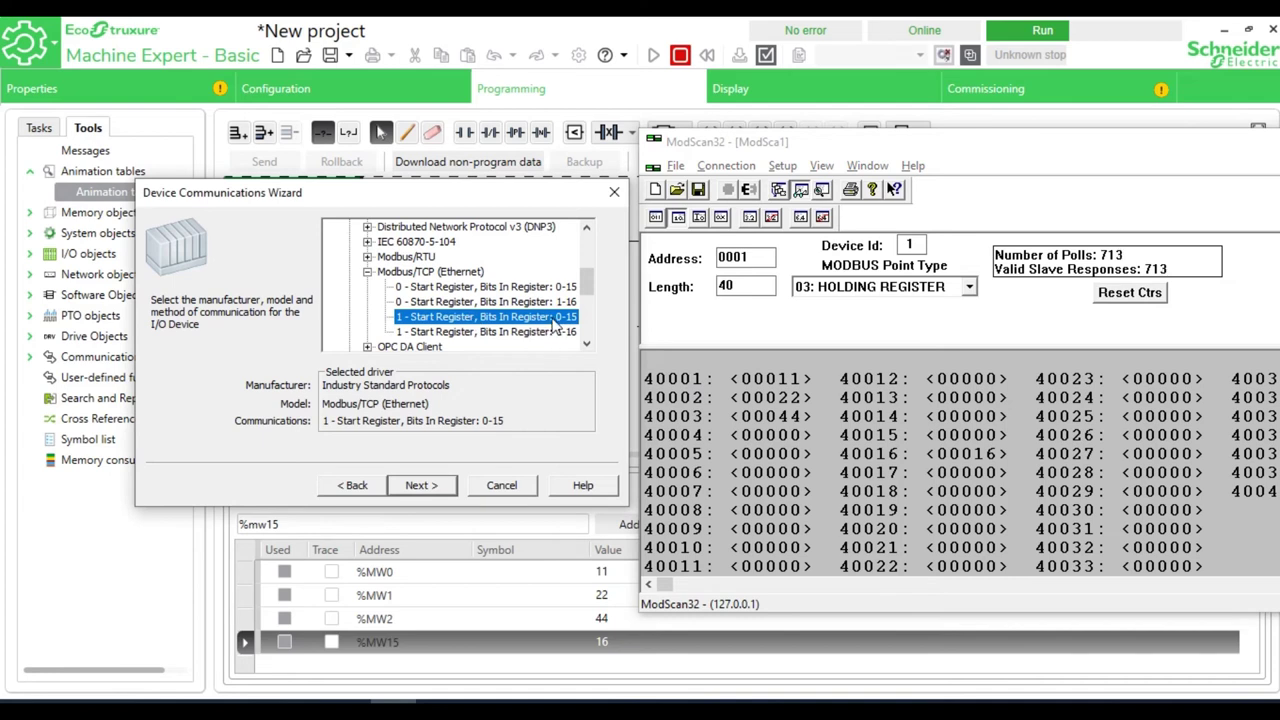
{"action": "left_click", "coordinate": [425, 486]}
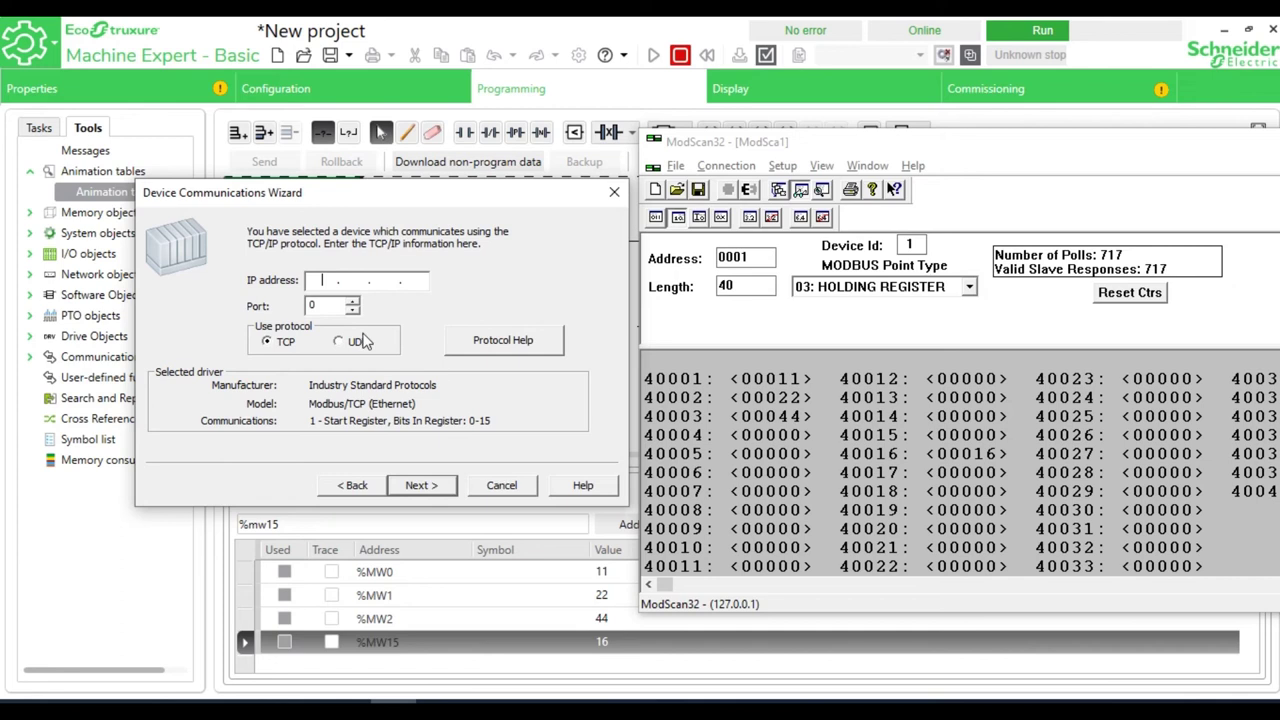
- Set the device's IP address to 127.0.0.1 over TCP and finish the wizard without linking an external tag database
{"action": "type", "text": "127 . 0 . 0"}
{"action": "left_click", "coordinate": [420, 485]}
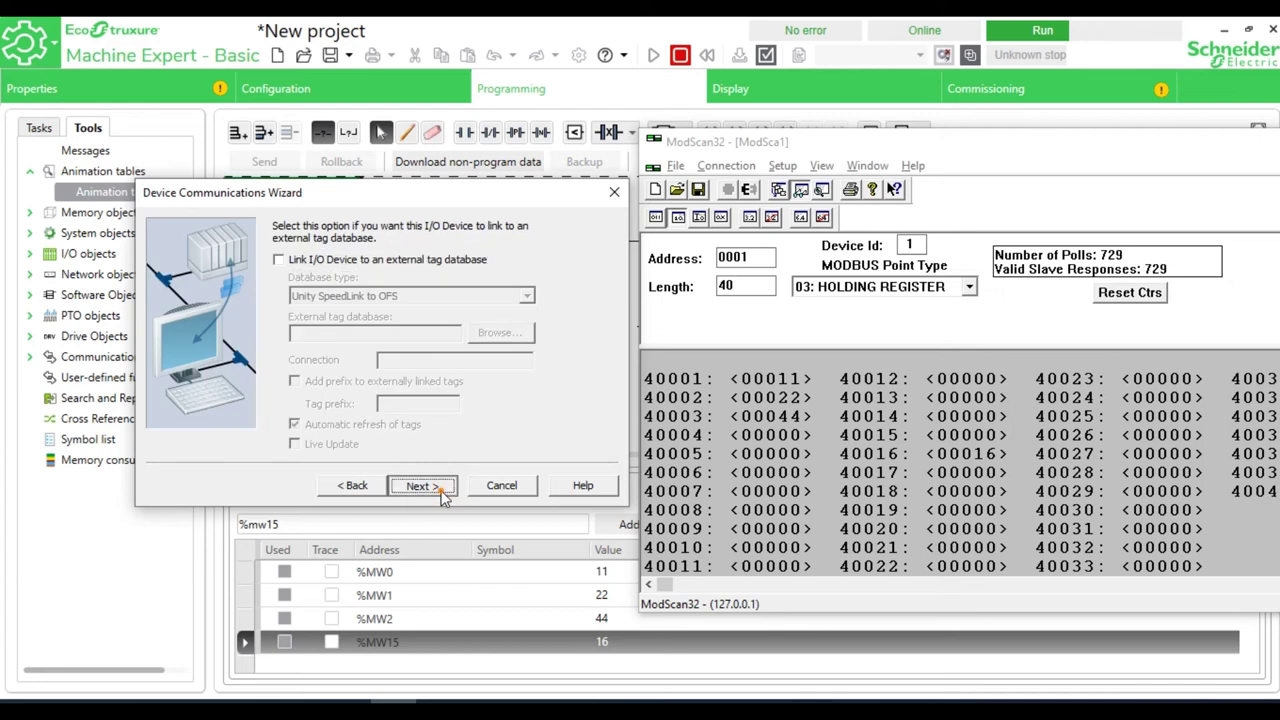
{"action": "left_click", "coordinate": [420, 485]}
{"action": "left_click", "coordinate": [422, 486]}
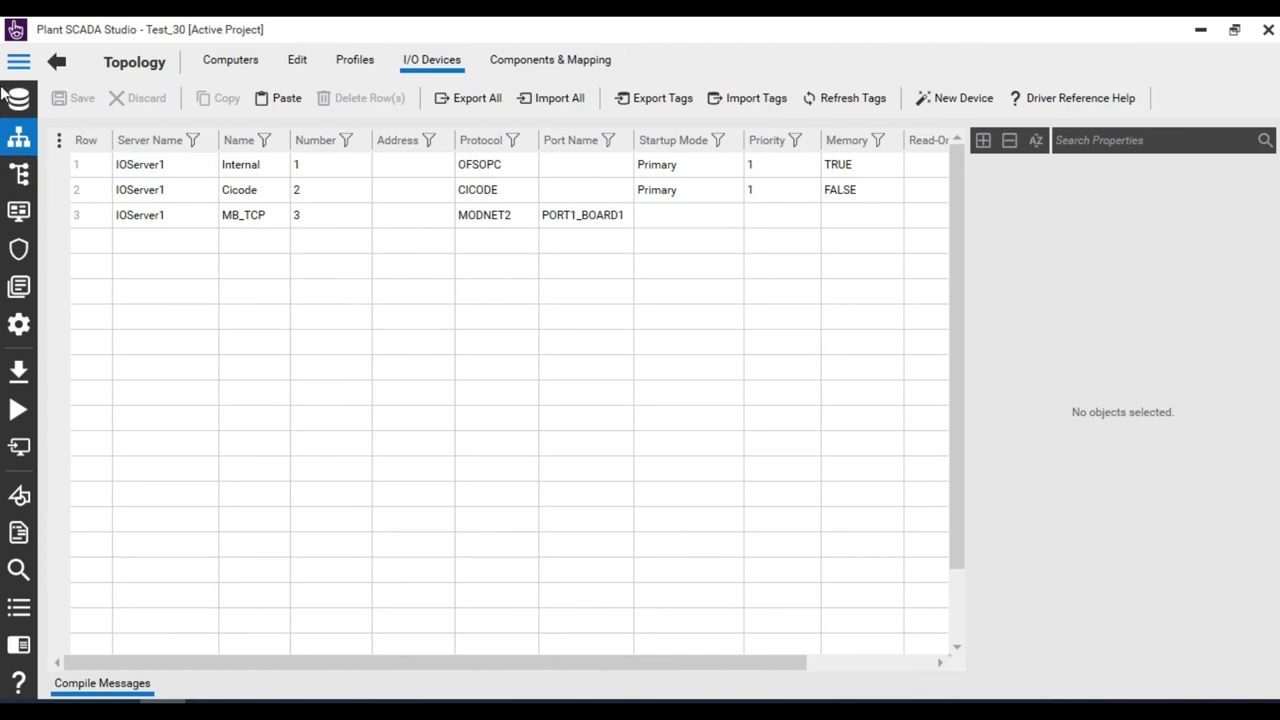
- Open the System Model variables and add three tags named Var_1, Var_2 and Var_3
{"action": "left_click", "coordinate": [18, 61]}
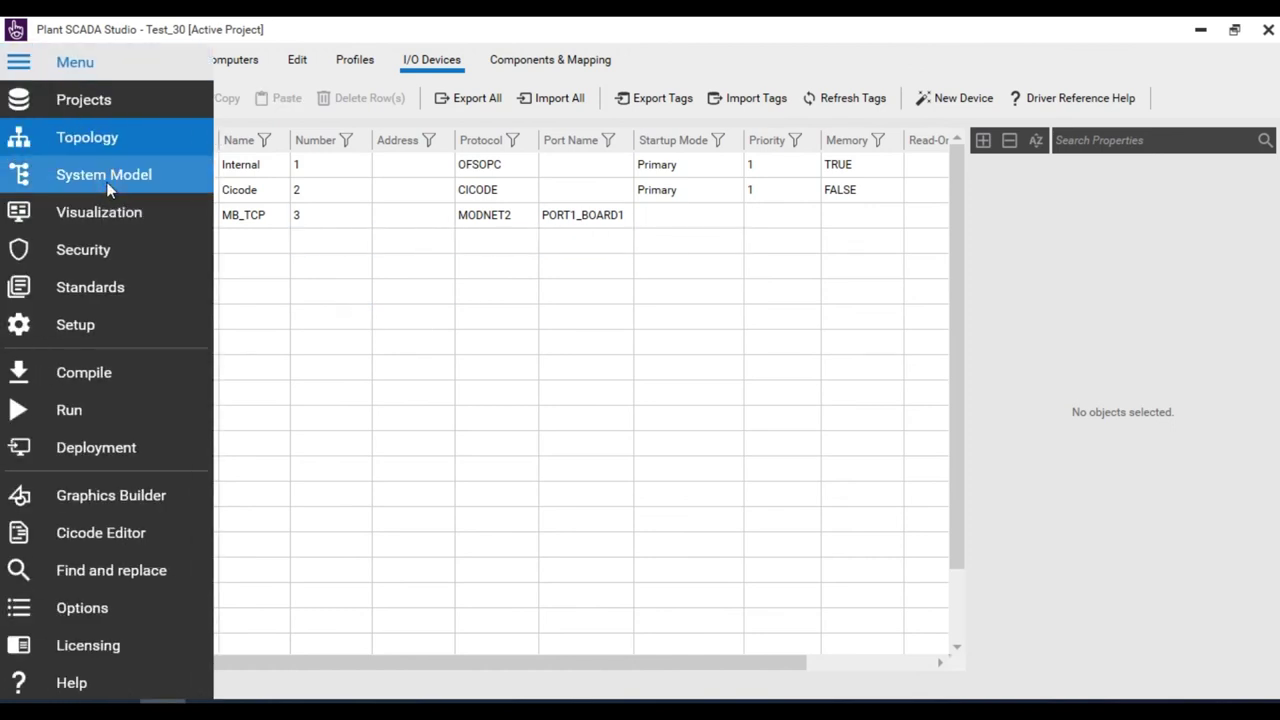
{"action": "left_click", "coordinate": [104, 175]}
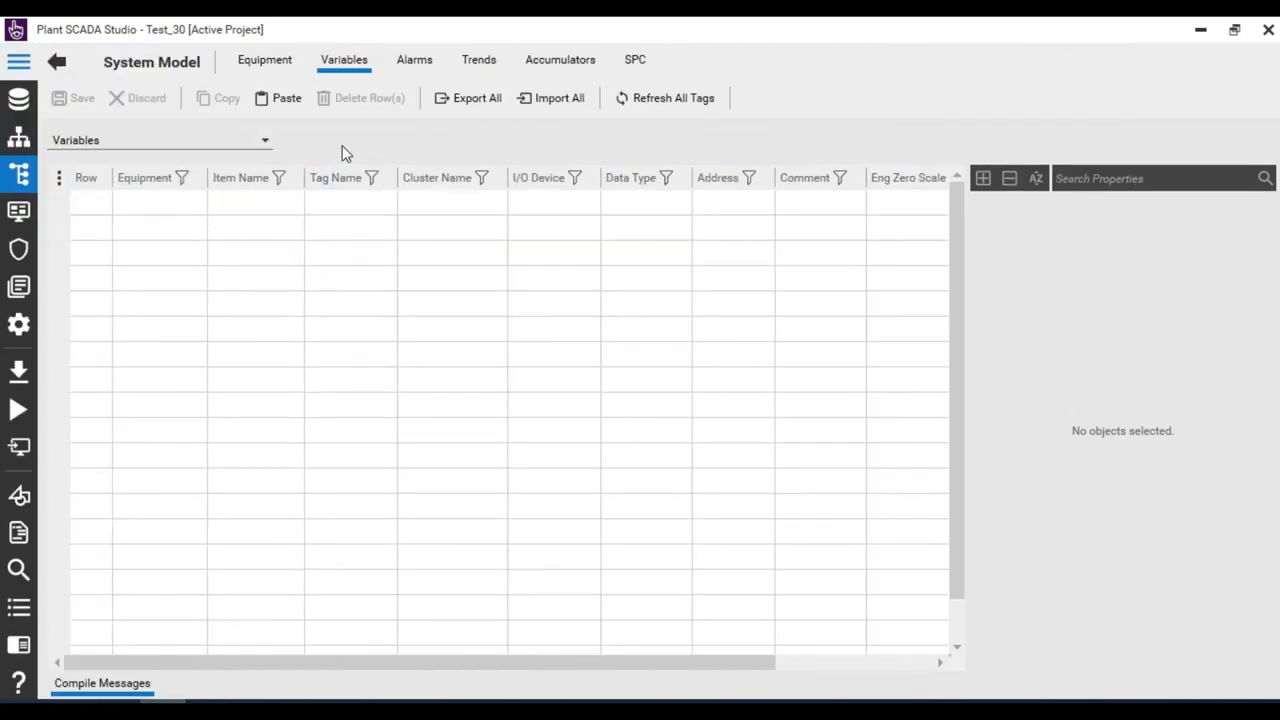
{"action": "left_click", "coordinate": [353, 200]}
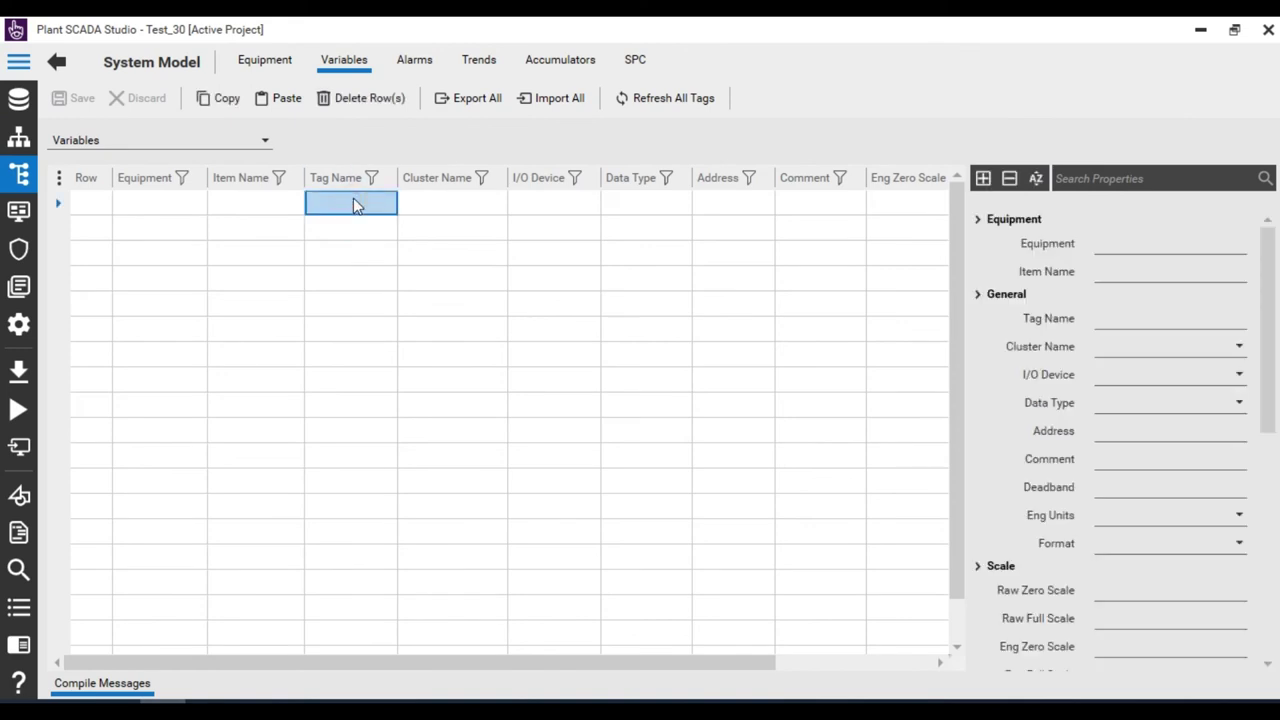
{"action": "type", "text": "Var_1"}
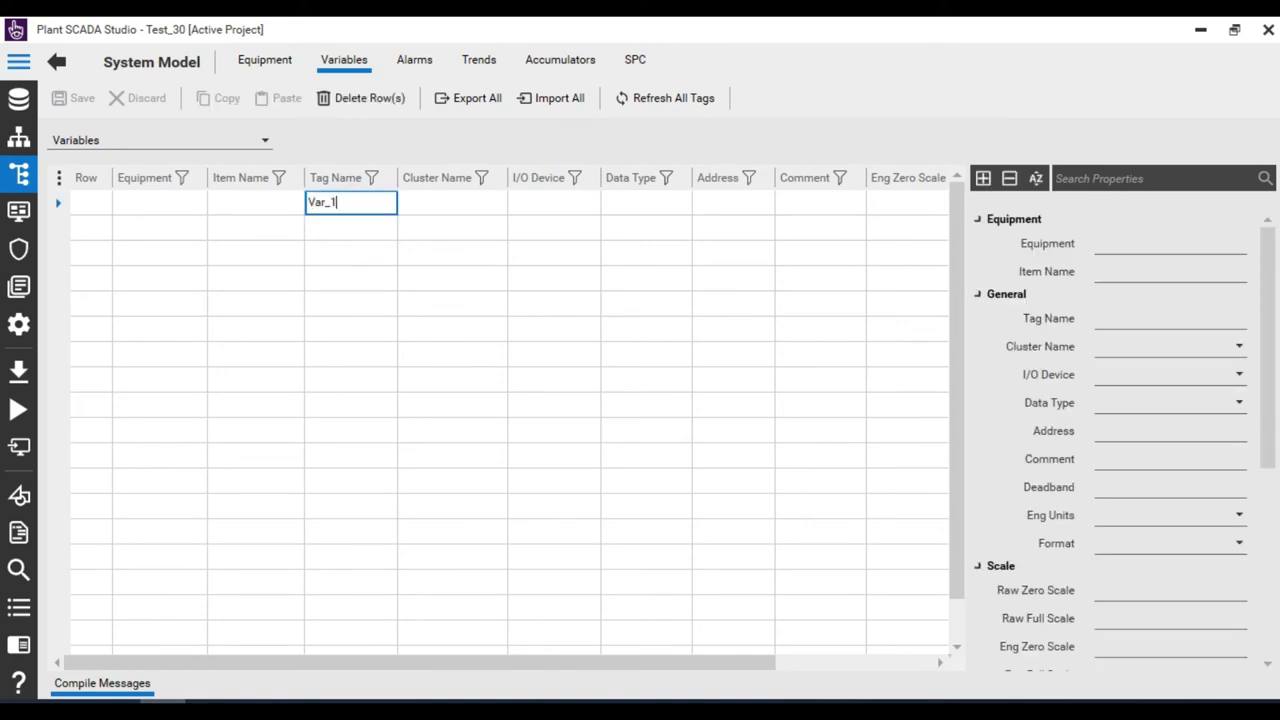
{"action": "key", "text": "Return"}
{"action": "left_click", "coordinate": [385, 232]}
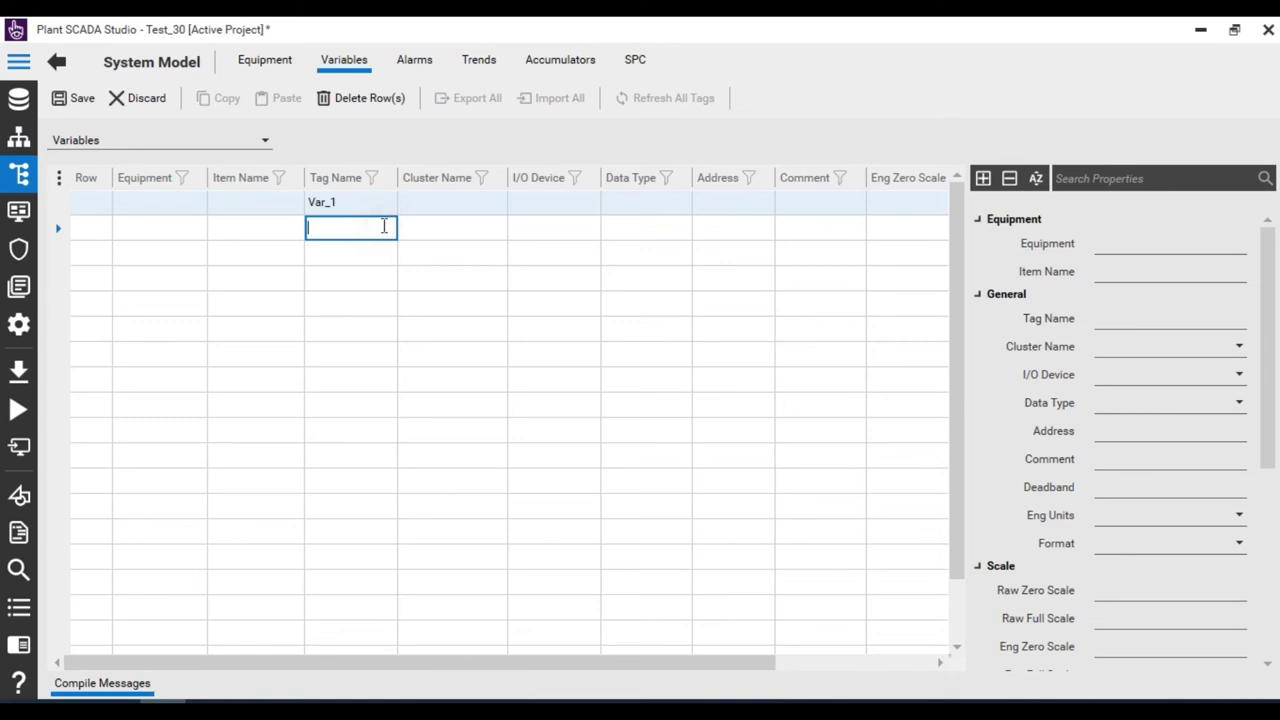
{"action": "type", "text": "Var_2"}
{"action": "key", "text": "Return"}
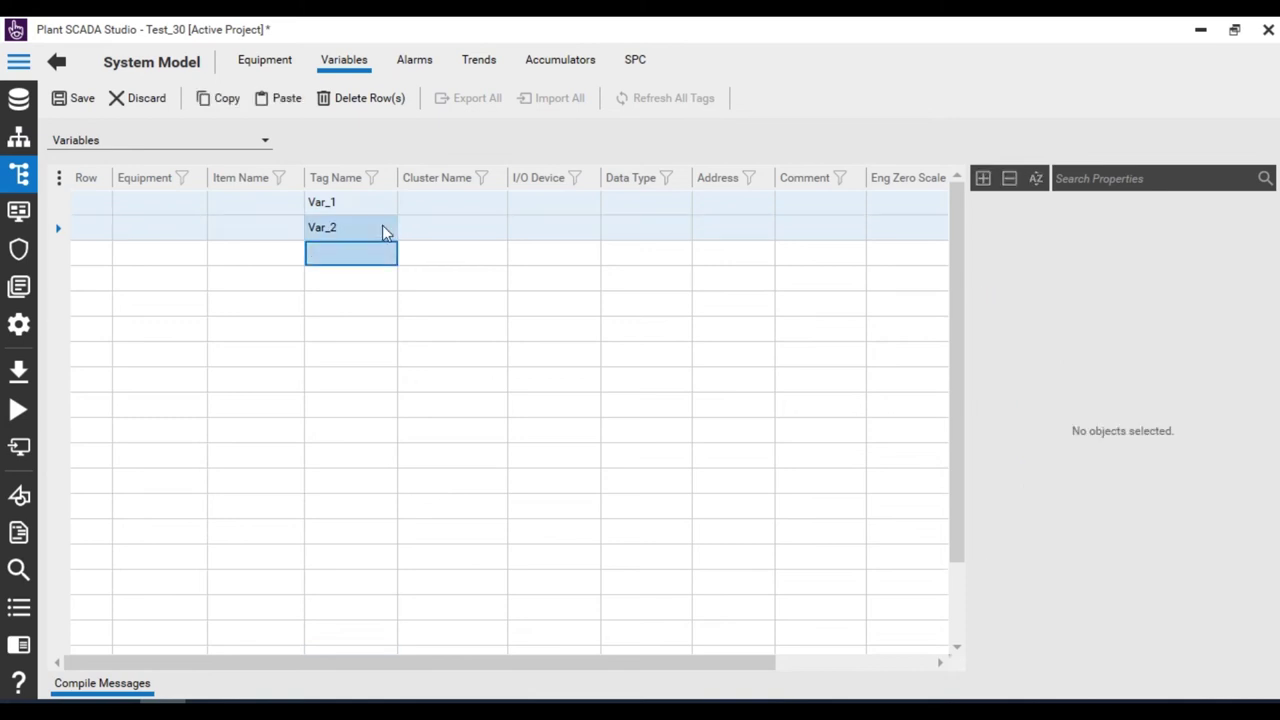
{"action": "left_click", "coordinate": [359, 259]}
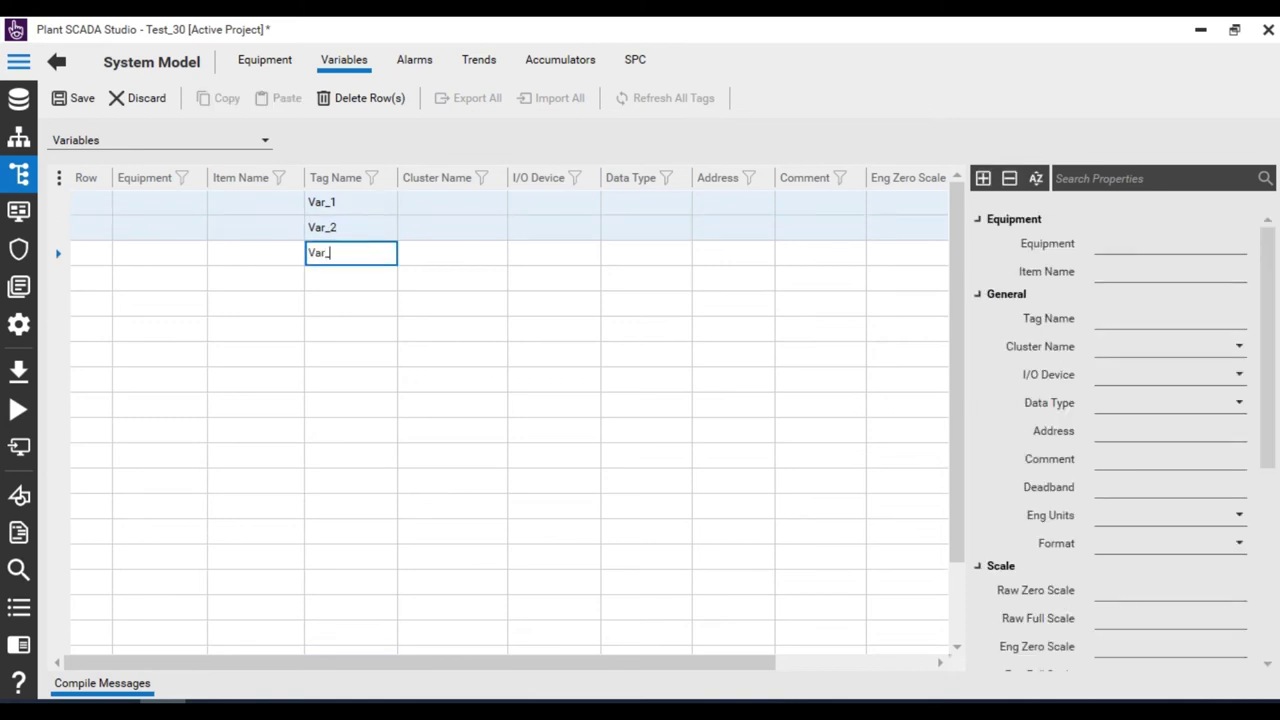
{"action": "key", "text": "Return"}
- Check the holding register addresses in ModScan32 and set the address of Var_1 to 40001
{"action": "left_click", "coordinate": [644, 202]}
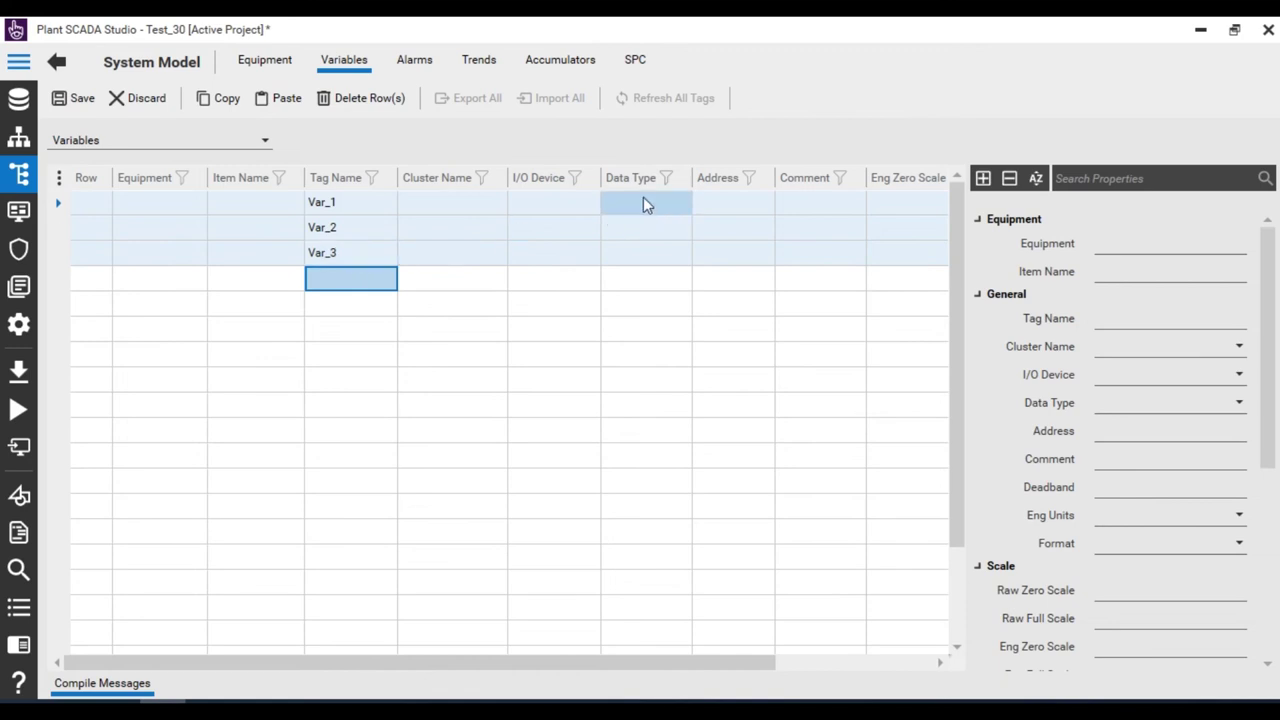
{"action": "left_click", "coordinate": [743, 204]}
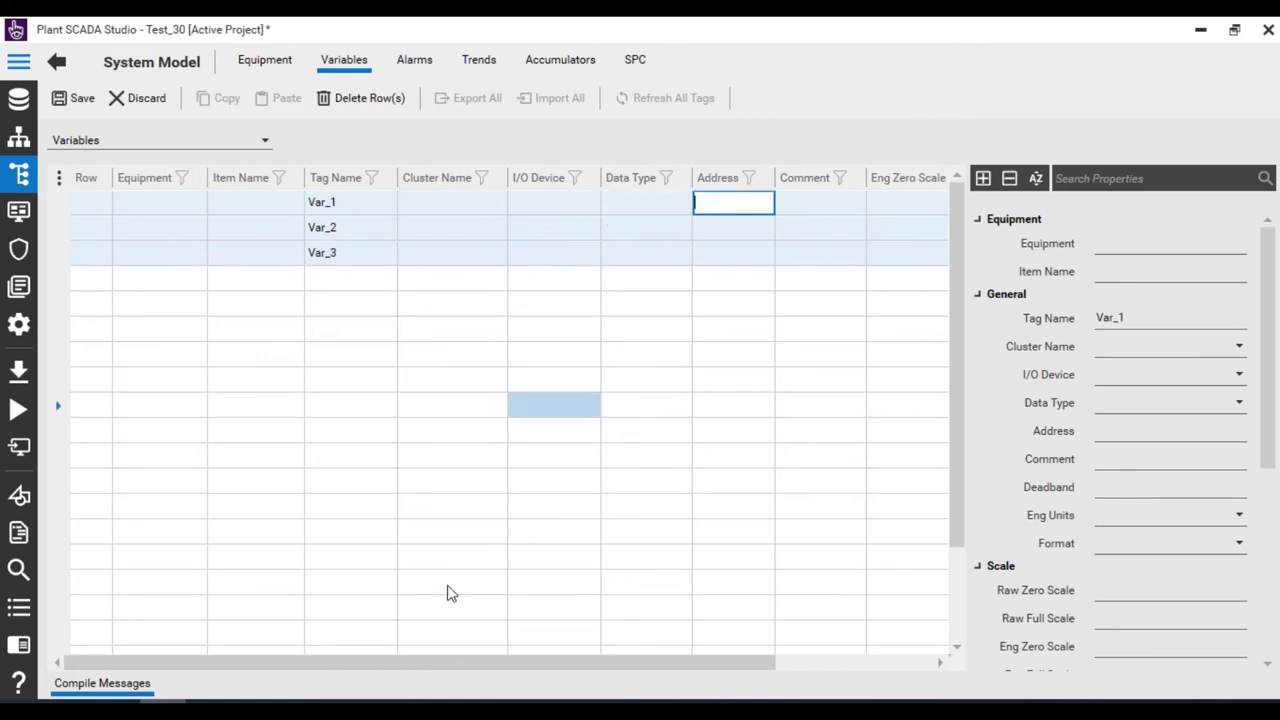
{"action": "key", "text": "alt+Tab"}
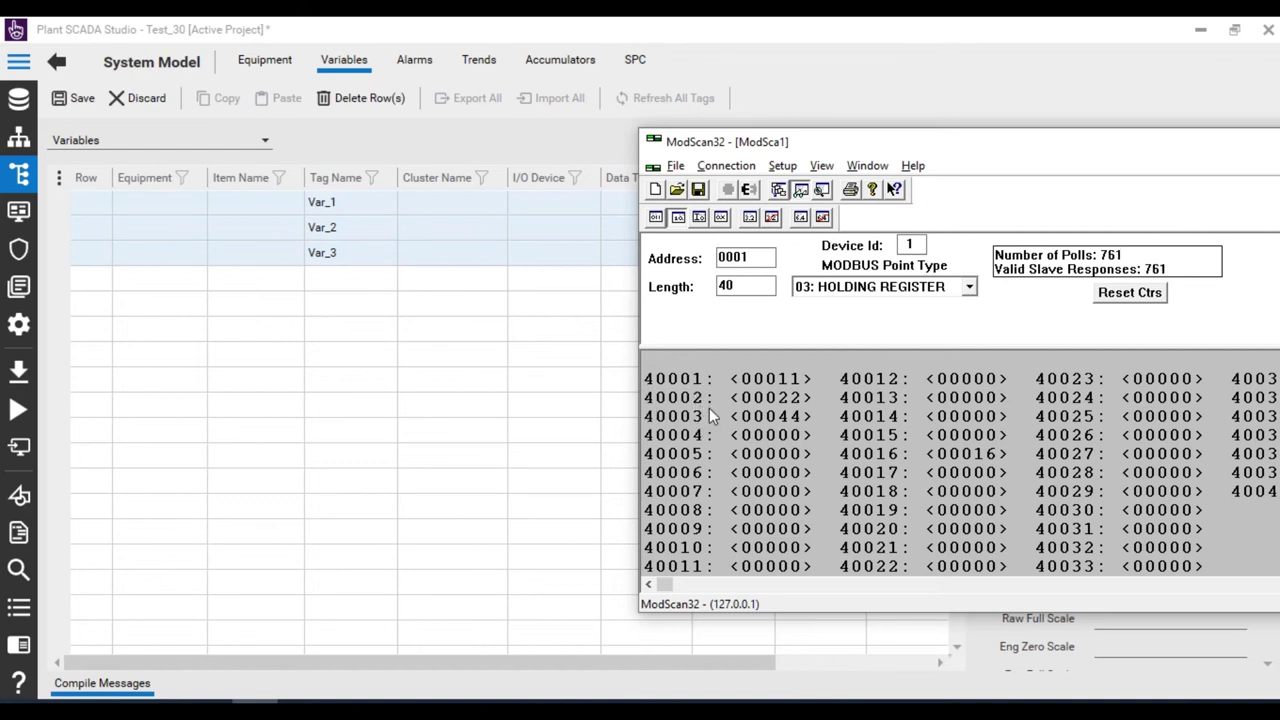
{"action": "left_click", "coordinate": [812, 75]}
{"action": "left_click", "coordinate": [748, 203]}
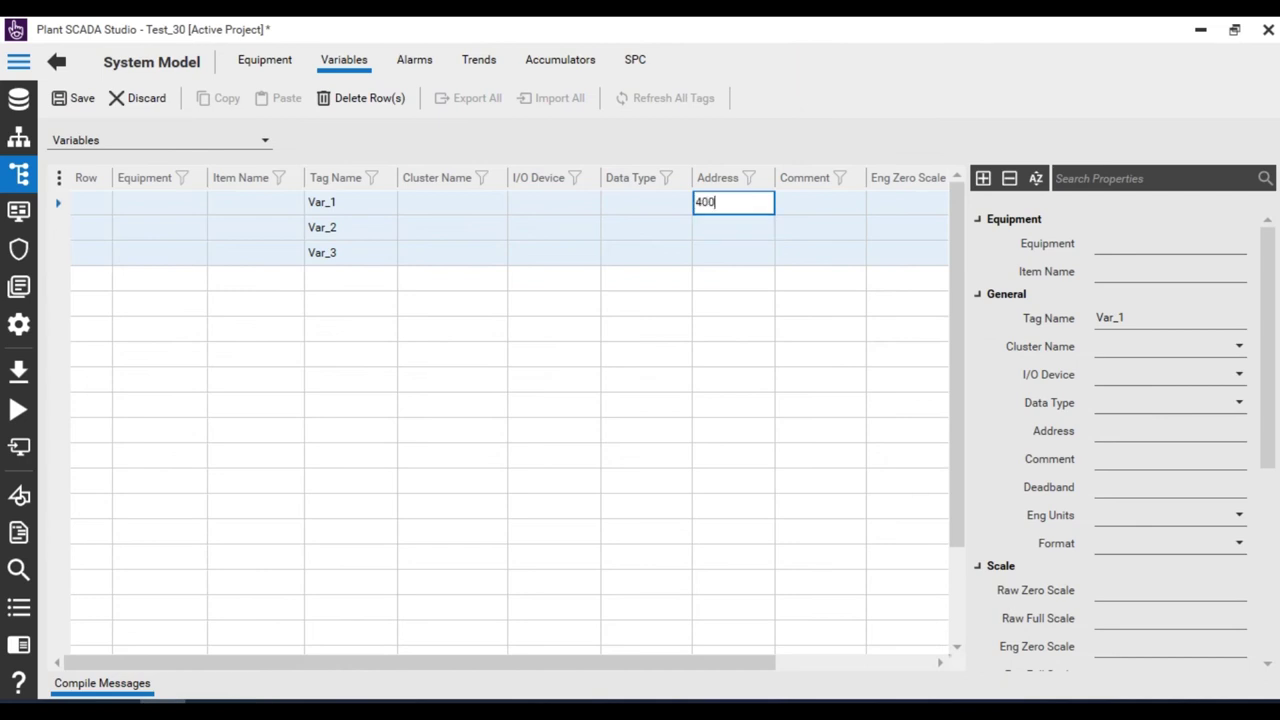
{"action": "key", "text": "Return"}
- Set the address of Var_2 to 40002 and the address of Var_3 to 40003
{"action": "left_click", "coordinate": [716, 228]}
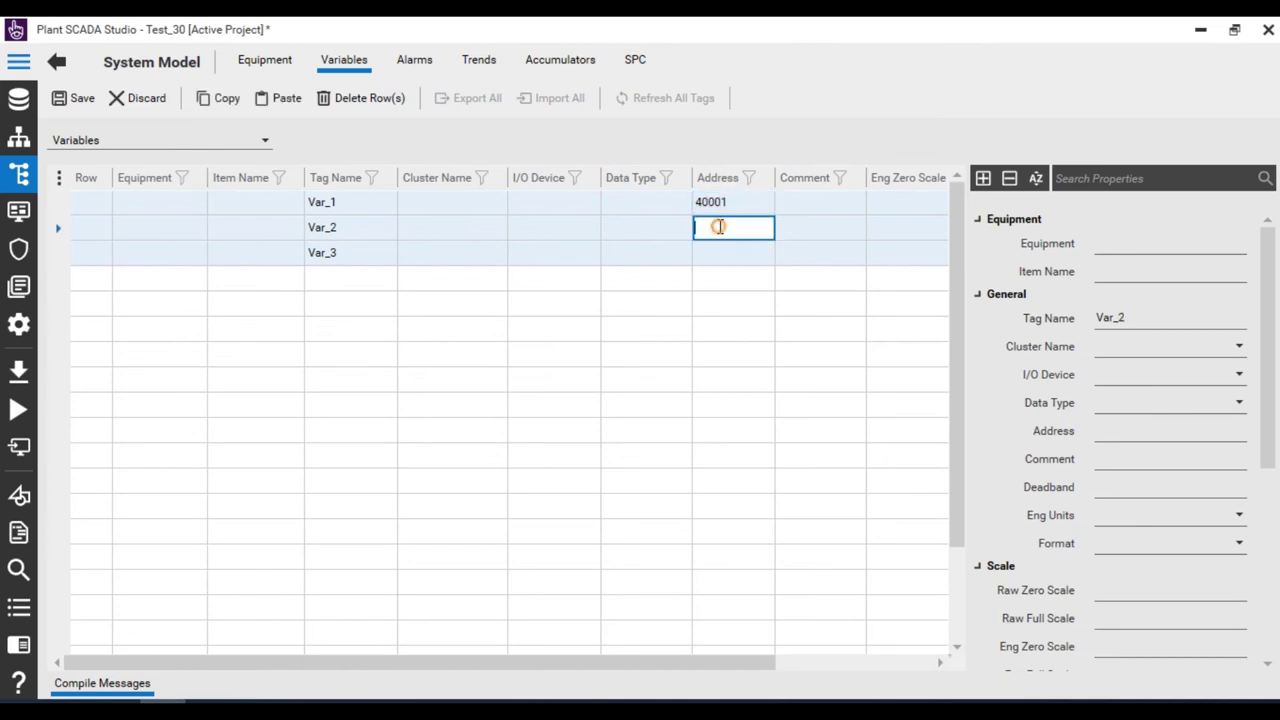
{"action": "type", "text": "4000"}
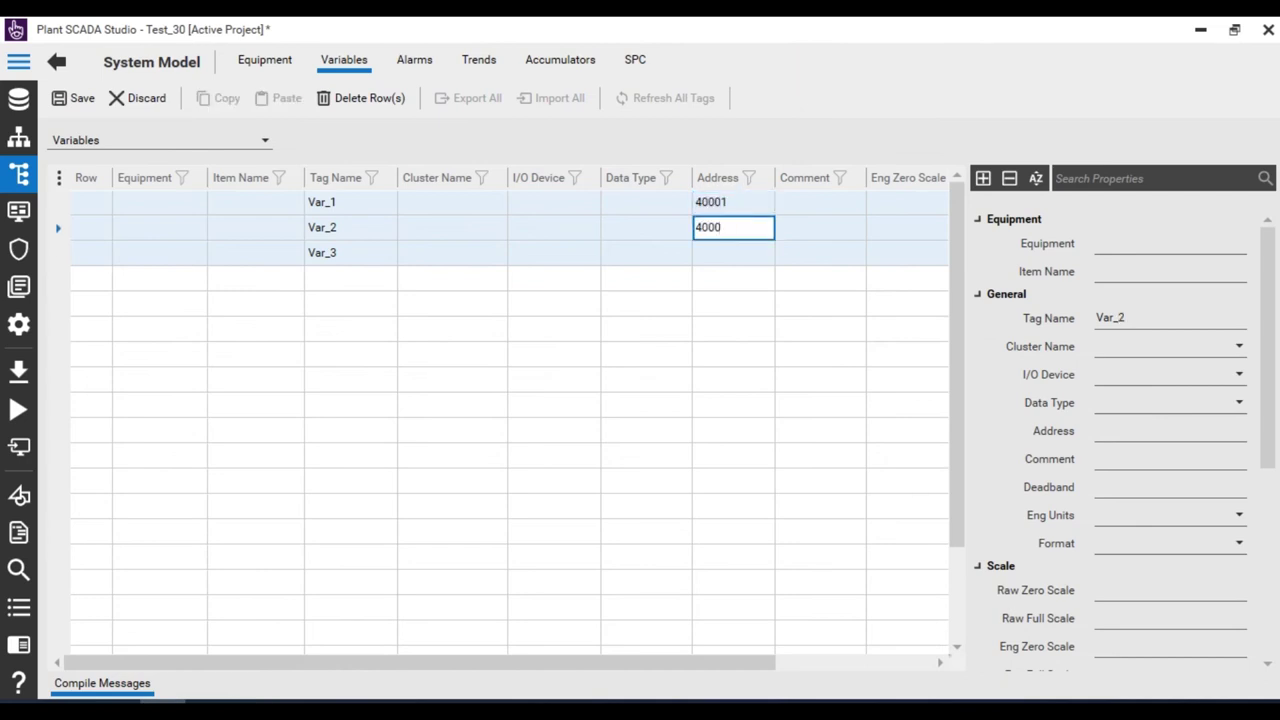
{"action": "type", "text": "2"}
{"action": "key", "text": "Return"}
{"action": "left_click", "coordinate": [720, 254]}
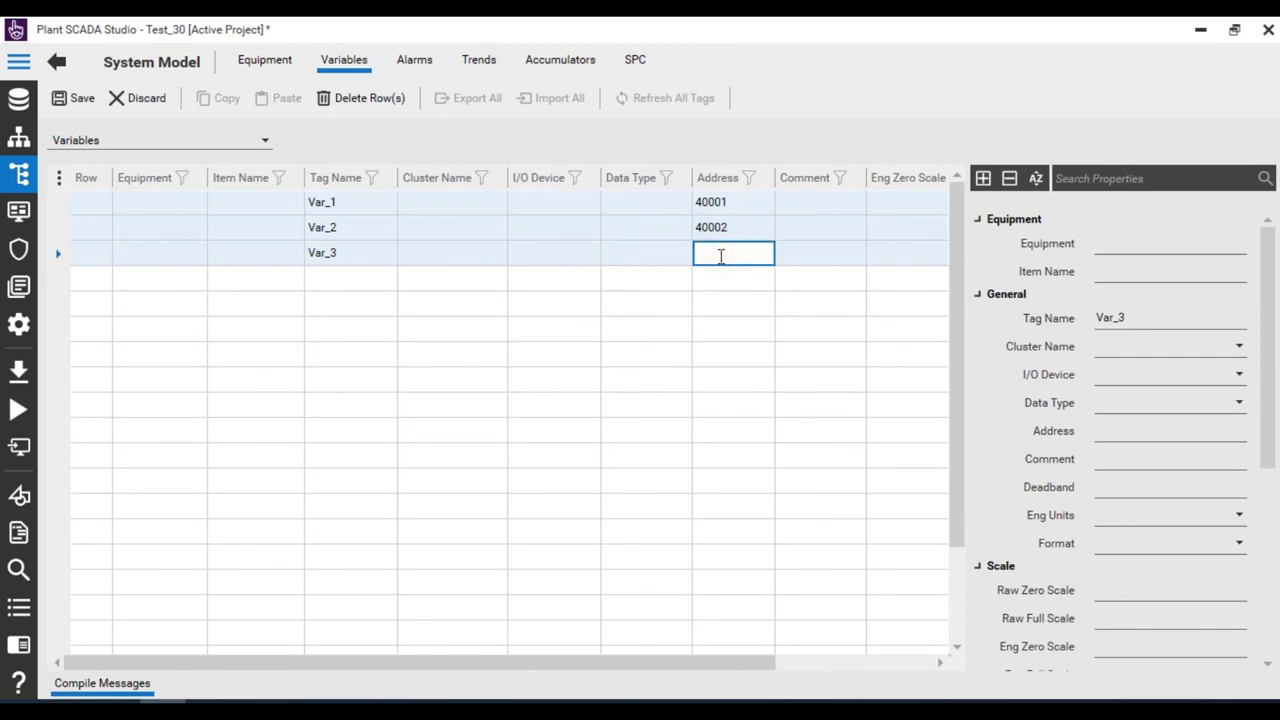
{"action": "key", "text": "Return"}
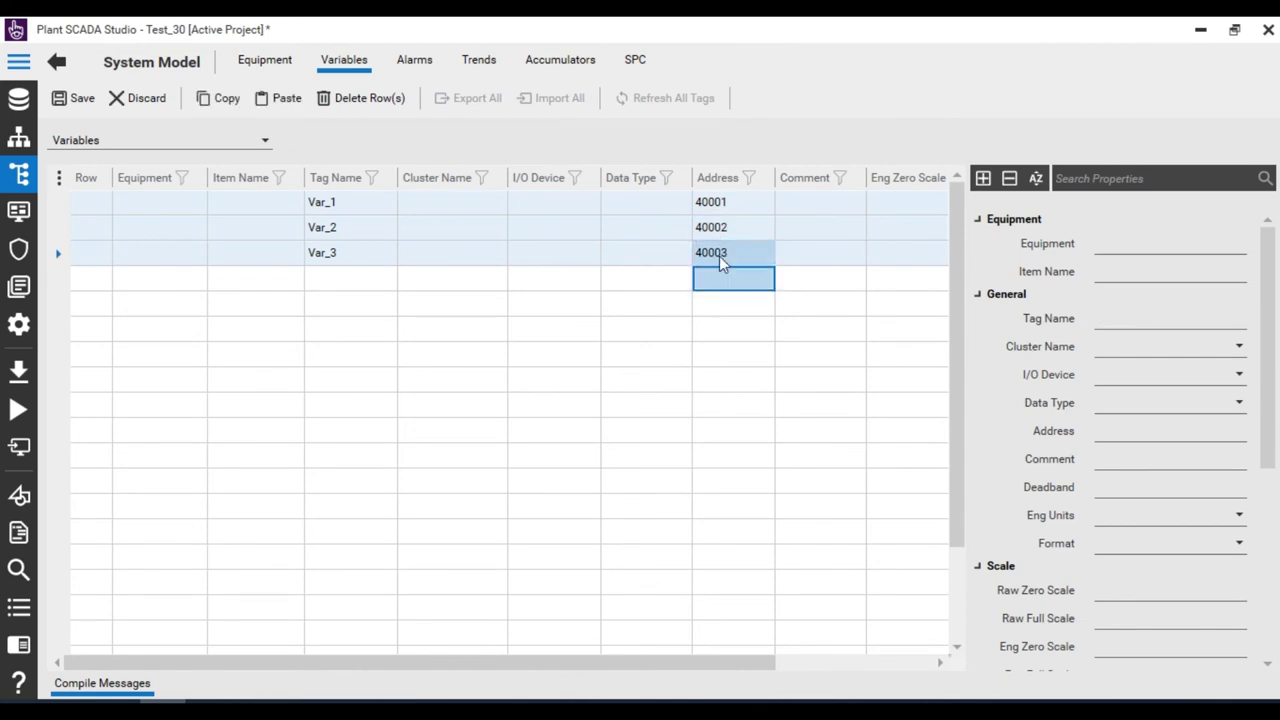
- Assign all three tags to Cluster1, I/O device MB_TCP and data type INT, and save the variables
{"action": "left_click_drag", "start_coordinate": [58, 222], "coordinate": [57, 256]}
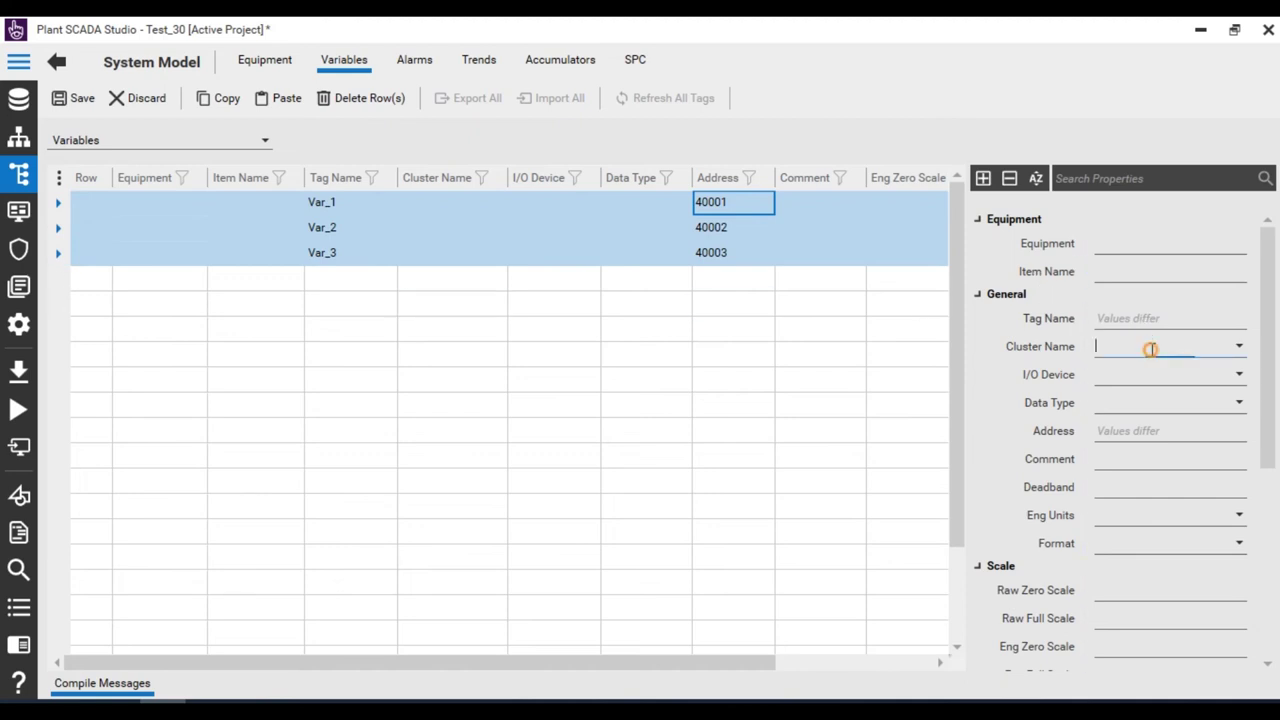
{"action": "left_click", "coordinate": [1238, 346]}
{"action": "left_click", "coordinate": [1160, 378]}
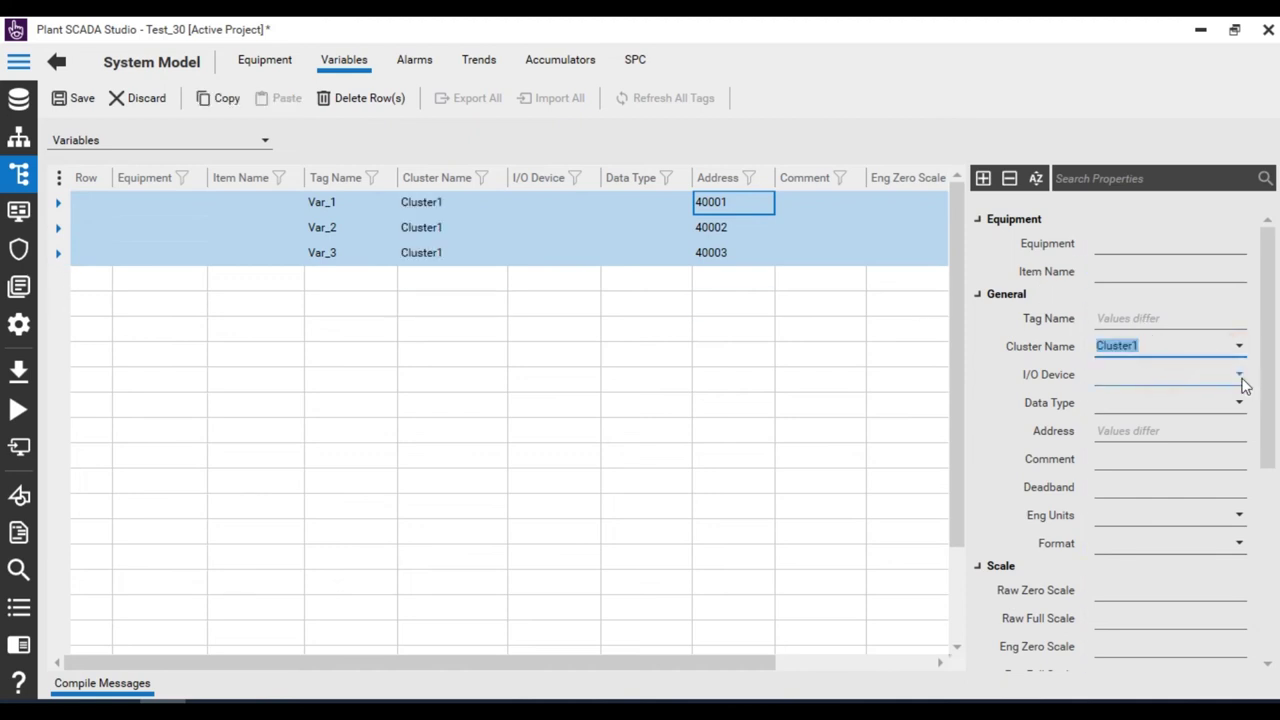
{"action": "left_click", "coordinate": [1240, 378]}
{"action": "left_click", "coordinate": [1167, 441]}
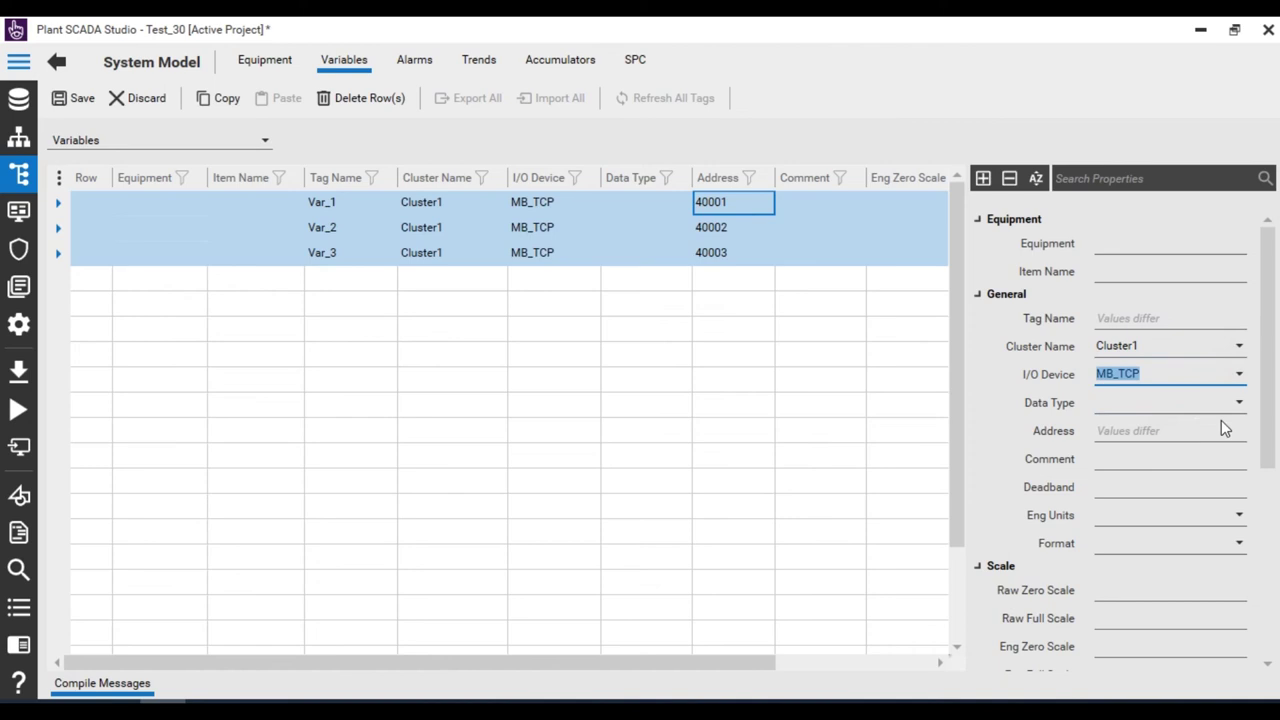
{"action": "left_click", "coordinate": [1238, 404]}
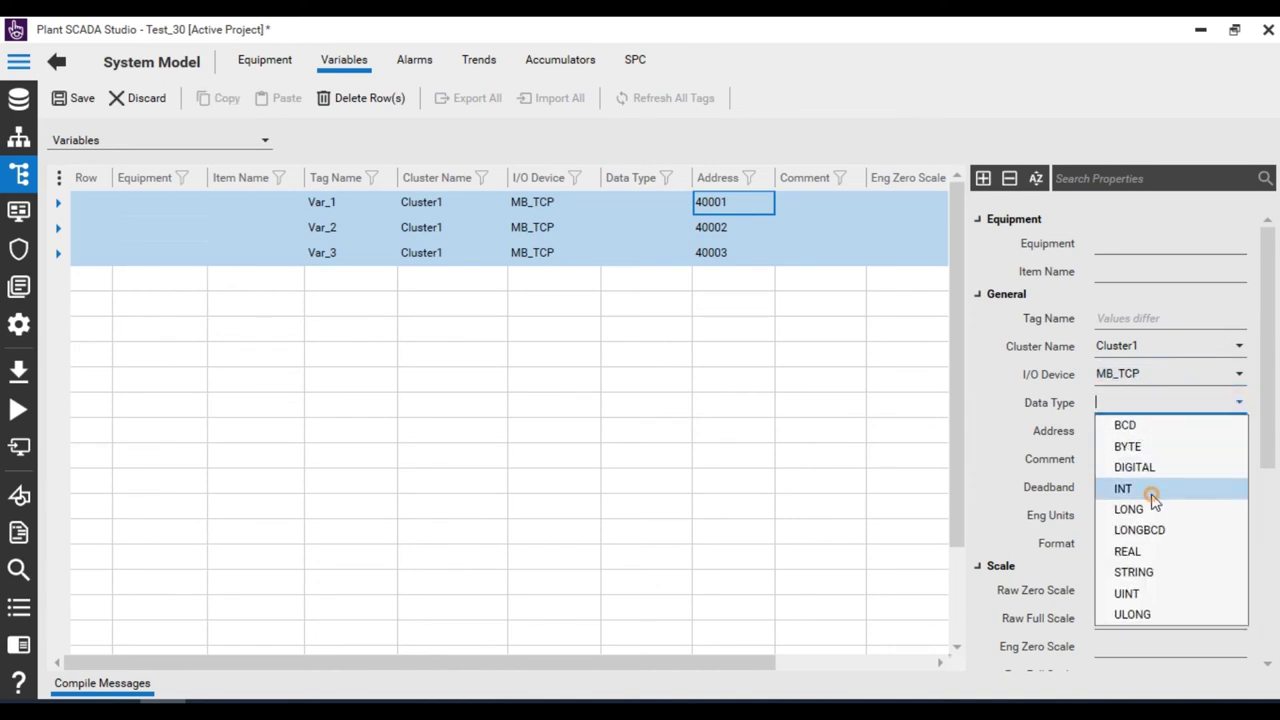
{"action": "left_click", "coordinate": [1155, 490]}
{"action": "left_click", "coordinate": [814, 412]}
{"action": "left_click", "coordinate": [828, 436]}
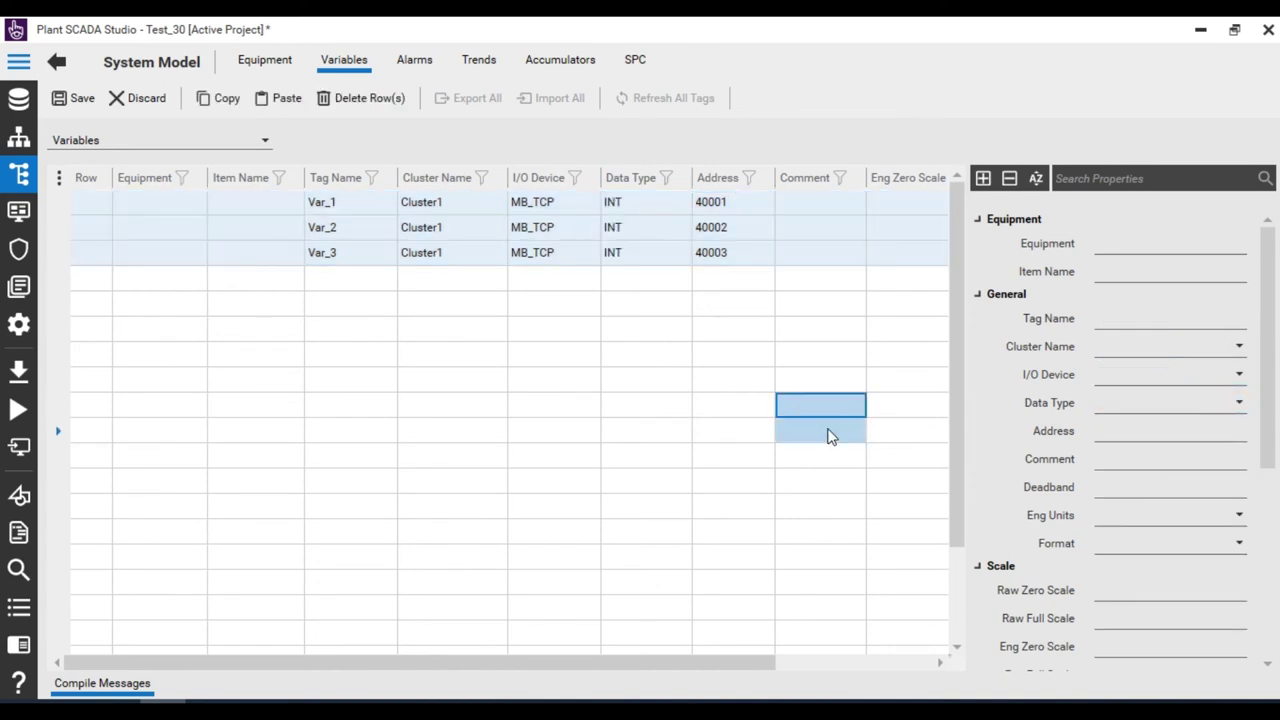
{"action": "left_click", "coordinate": [82, 98]}
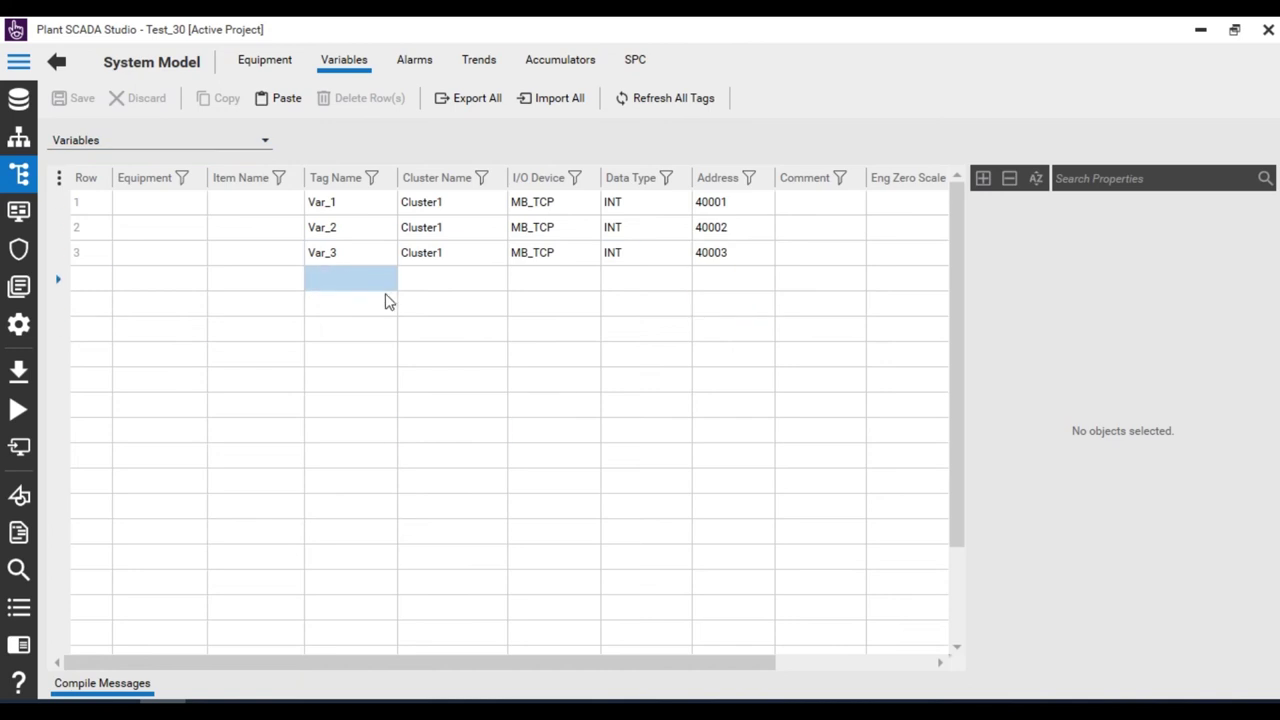
- Switch to Graphics Builder and create a new page from the blank template in sxw_style_1, with the window maximized
{"action": "left_click", "coordinate": [215, 712]}
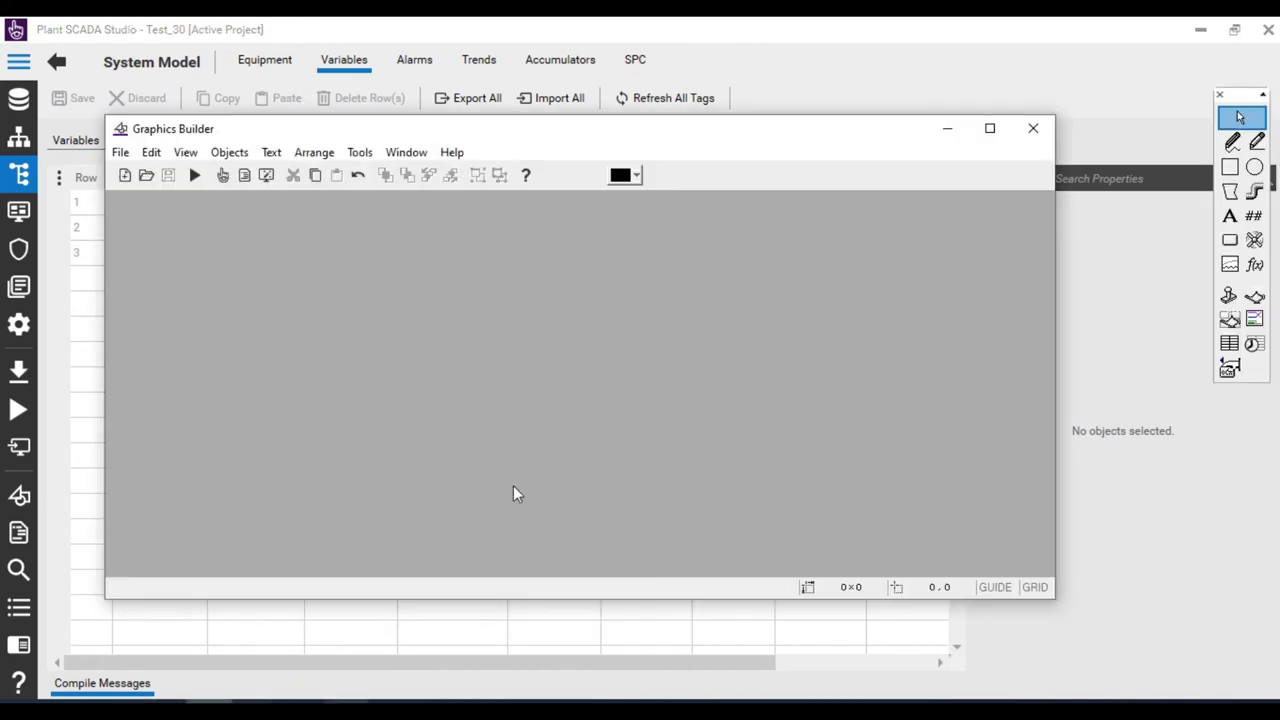
{"action": "left_click", "coordinate": [125, 176]}
{"action": "left_click", "coordinate": [197, 274]}
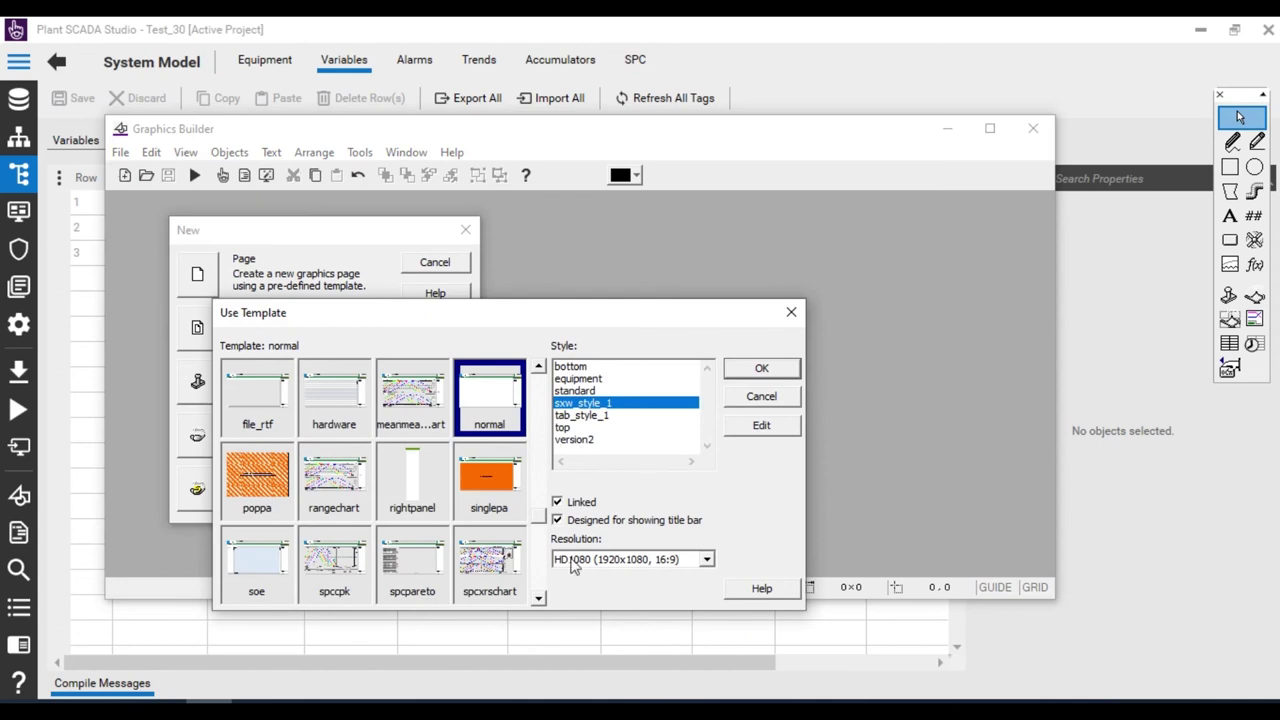
{"action": "scroll", "coordinate": [490, 480], "scroll_direction": "up", "scroll_amount": 2}
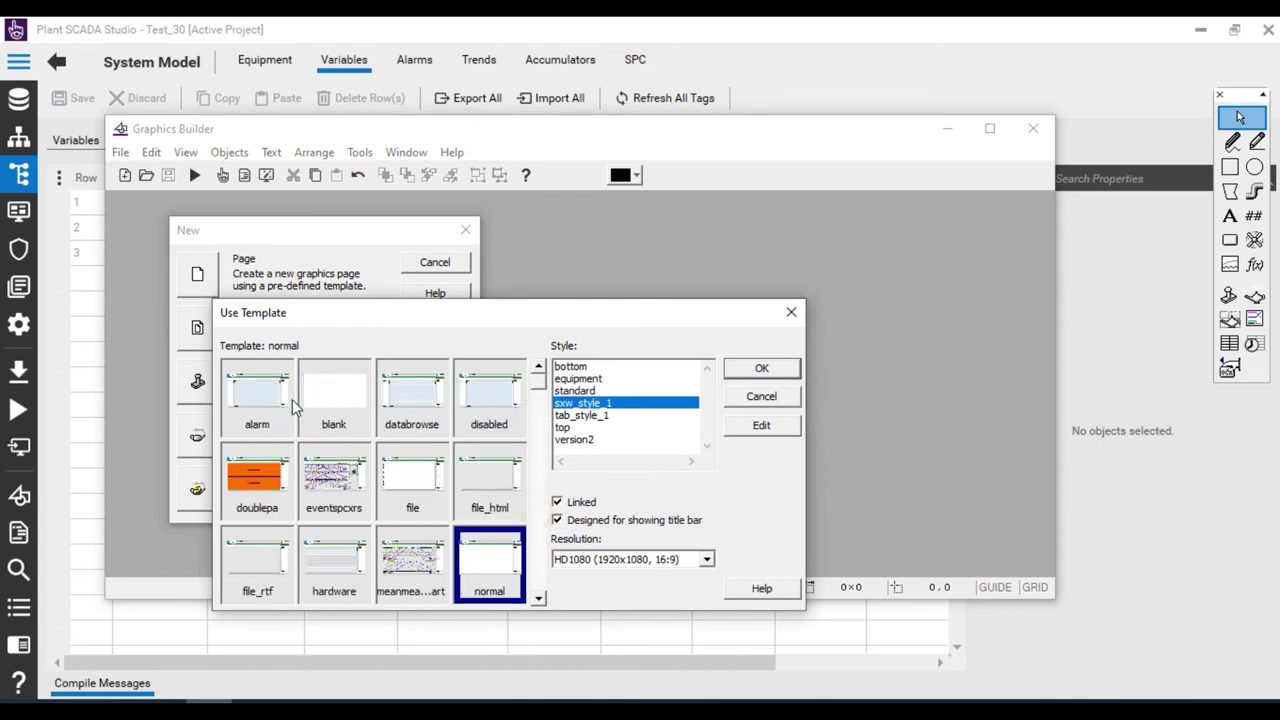
{"action": "left_click", "coordinate": [336, 395]}
{"action": "left_click", "coordinate": [745, 370]}
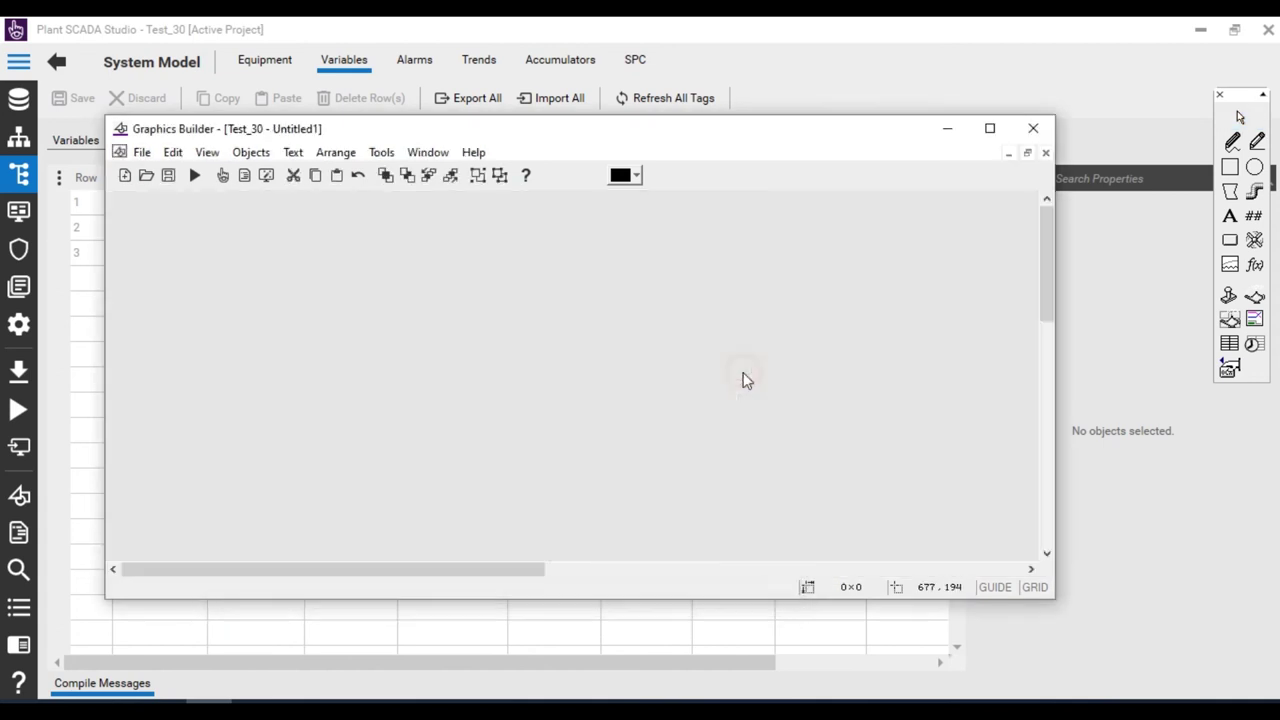
{"action": "double_click", "coordinate": [736, 130]}
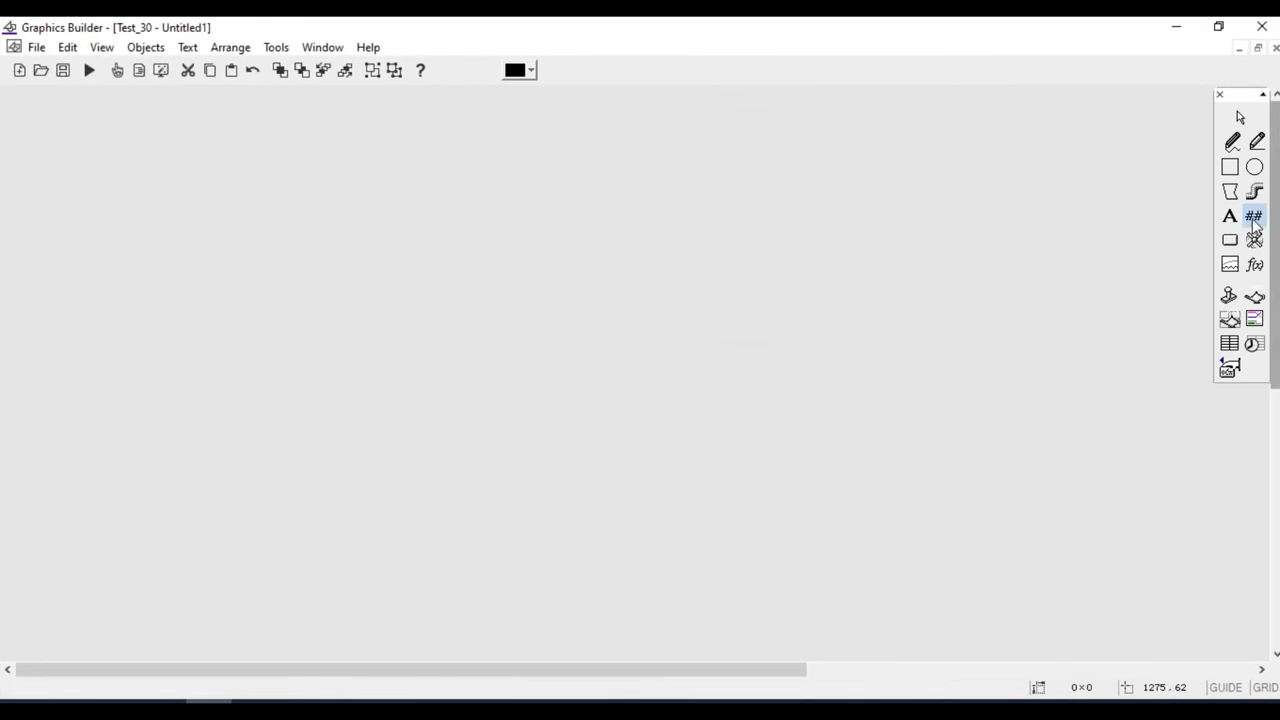
- Place a numeric display near the top of the page with the expression Var_1, in bold Arial size 22
{"action": "left_click", "coordinate": [1254, 218]}
{"action": "left_click", "coordinate": [429, 172]}
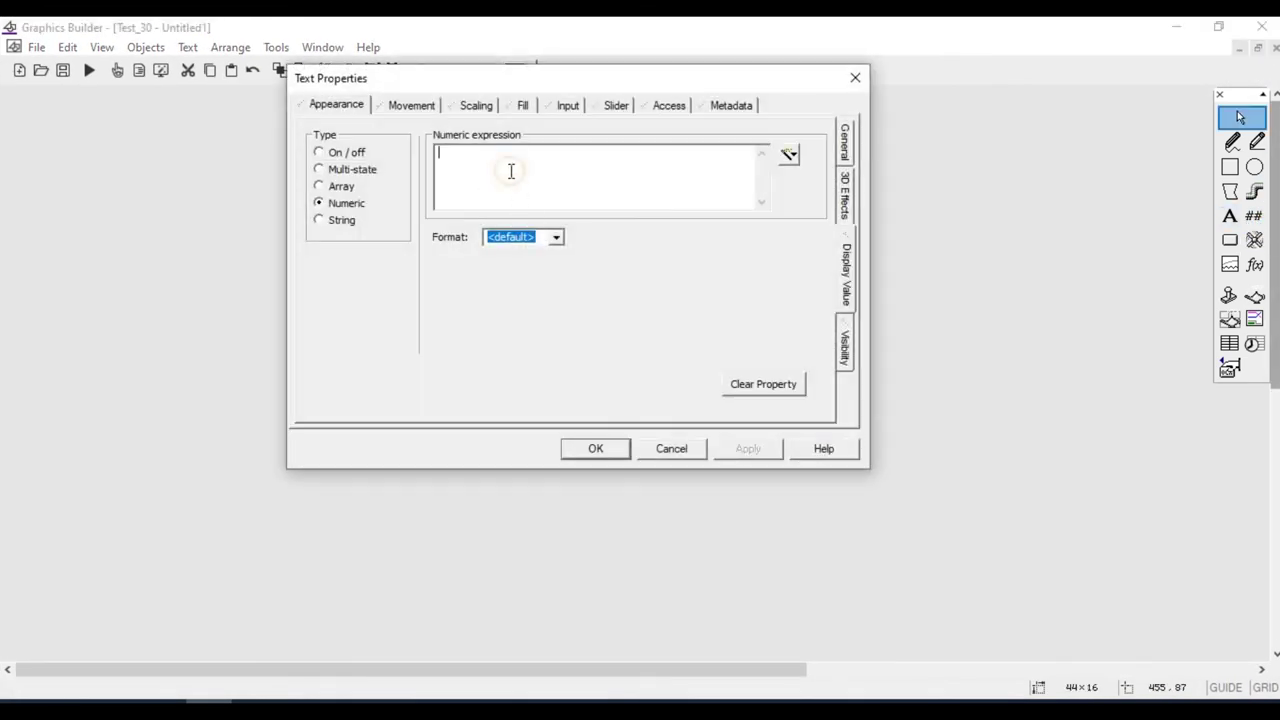
{"action": "type", "text": "Var_1"}
{"action": "left_click", "coordinate": [845, 142]}
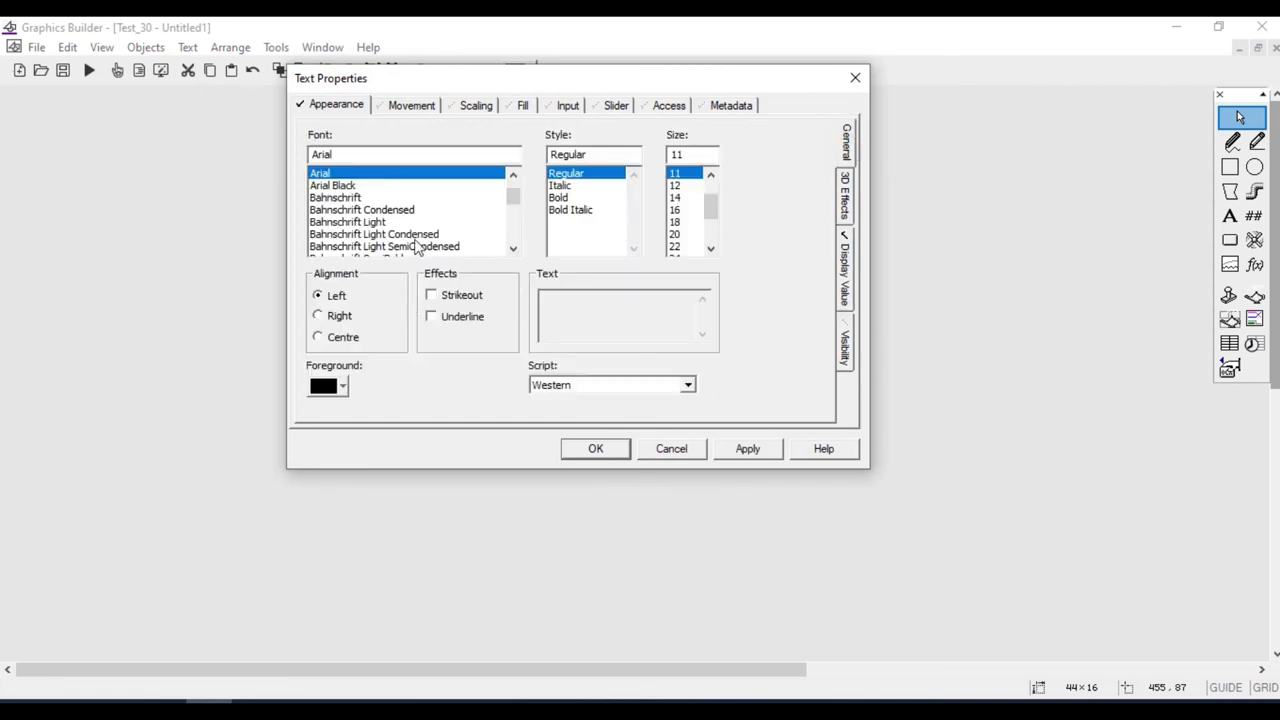
{"action": "left_click", "coordinate": [586, 198]}
{"action": "left_click", "coordinate": [675, 247]}
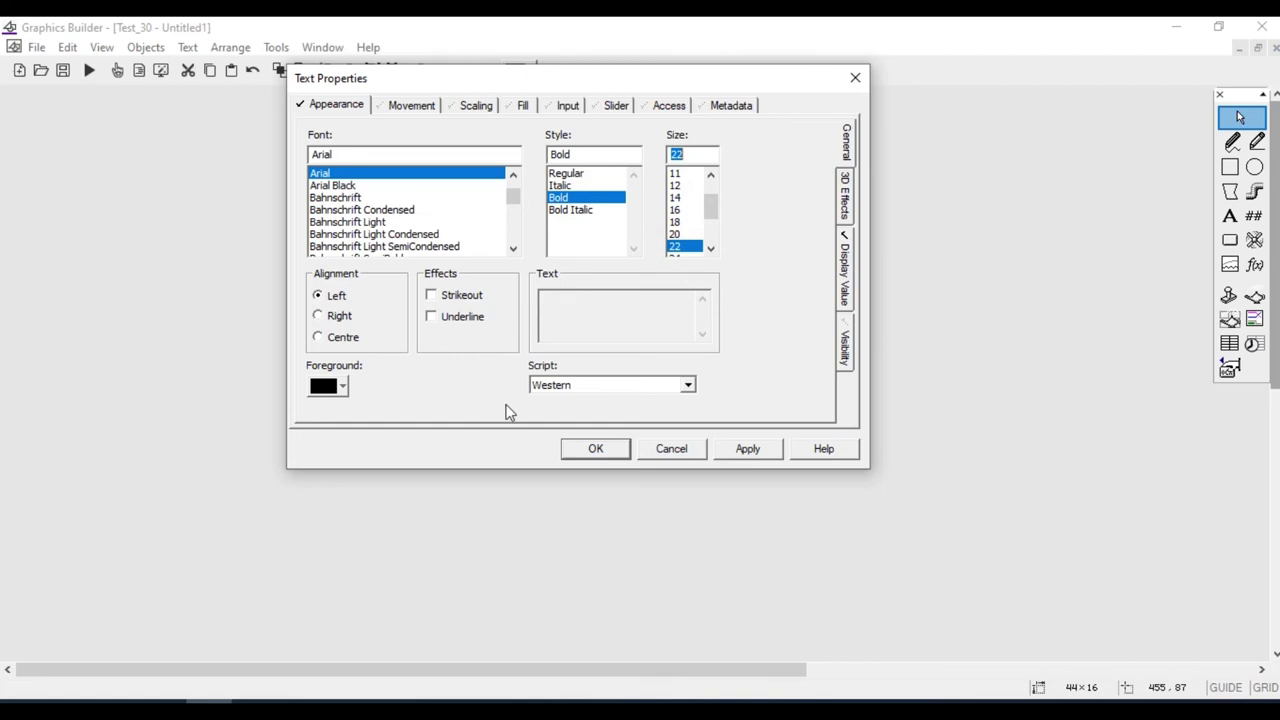
{"action": "left_click", "coordinate": [595, 449]}
- Duplicate the numeric display twice below the original and set the middle copy's numeric expression to Var_2
{"action": "left_click_drag", "start_coordinate": [465, 158], "coordinate": [466, 276]}
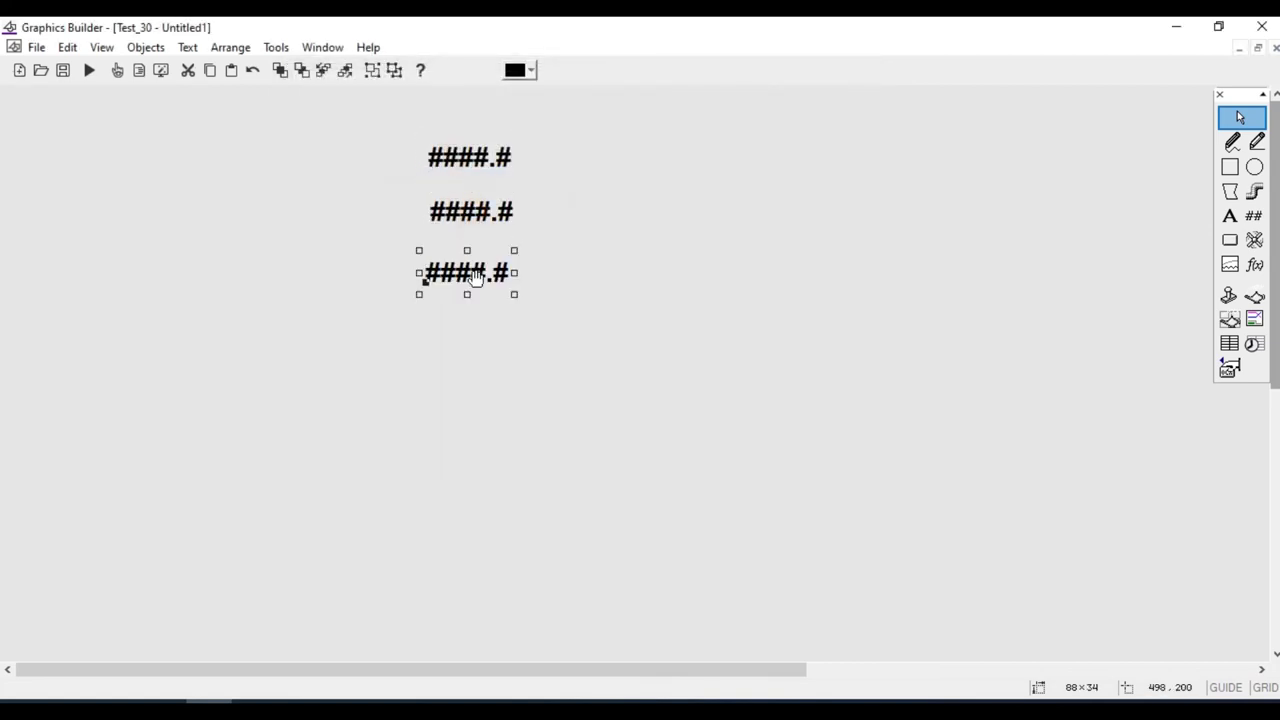
{"action": "double_click", "coordinate": [481, 219]}
{"action": "left_click", "coordinate": [890, 318]}
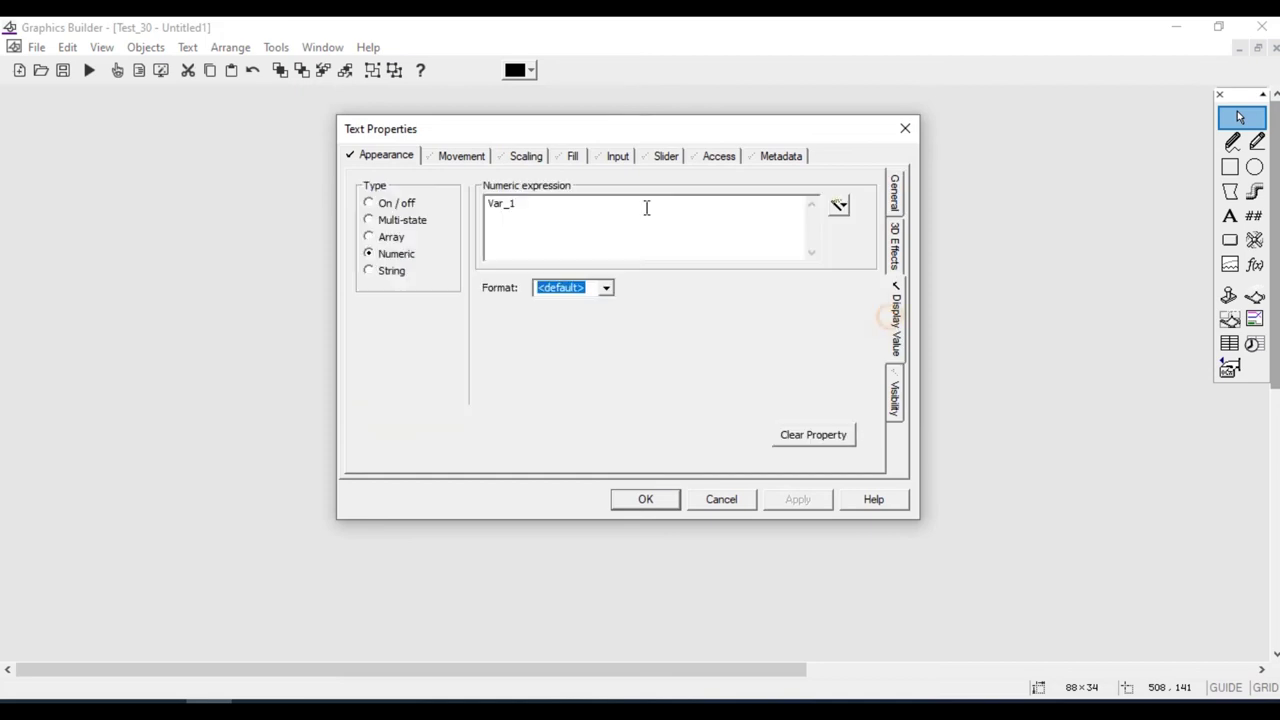
{"action": "key", "text": "BackSpace"}
{"action": "type", "text": "2"}
{"action": "left_click", "coordinate": [672, 506]}
- Set the numeric expression of the lowest number display to Var_3
{"action": "double_click", "coordinate": [500, 271]}
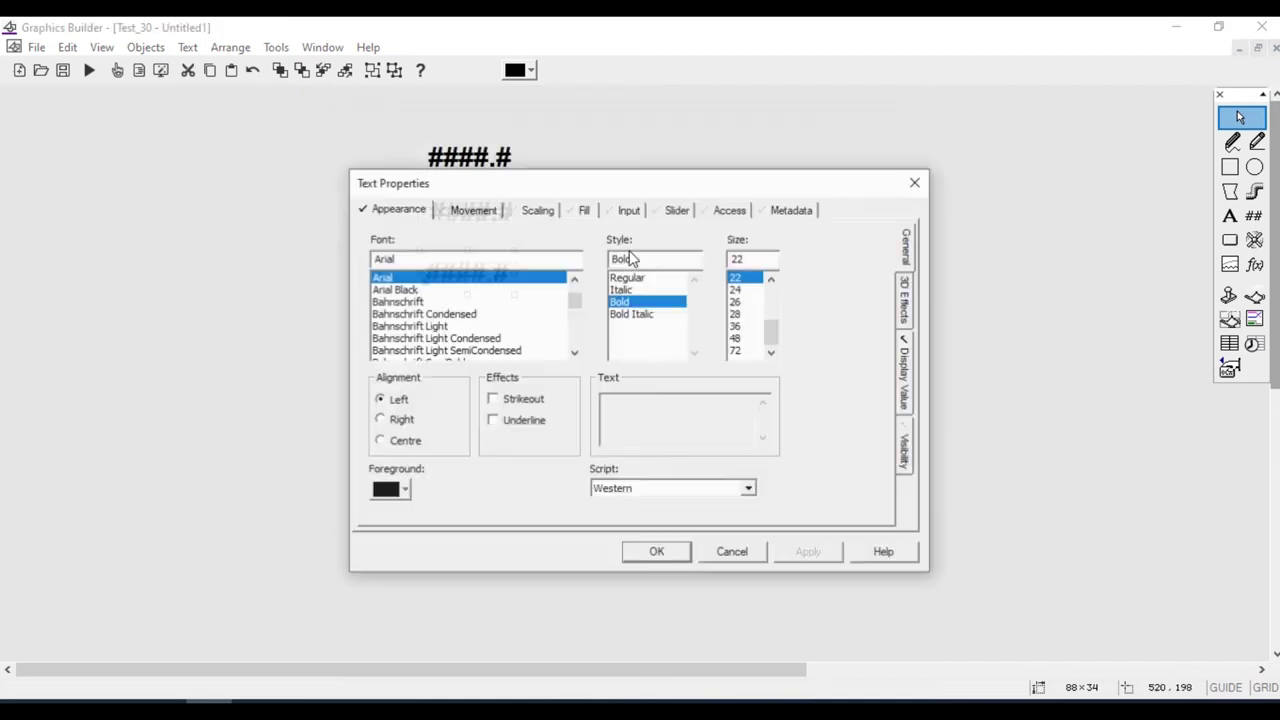
{"action": "left_click", "coordinate": [910, 372]}
{"action": "left_click", "coordinate": [614, 275]}
{"action": "key", "text": "BackSpace"}
{"action": "type", "text": "3"}
{"action": "left_click", "coordinate": [652, 558]}
- Align the three numeric displays horizontally to the left
{"action": "left_click", "coordinate": [660, 337]}
{"action": "left_click_drag", "start_coordinate": [598, 362], "coordinate": [354, 123]}
{"action": "key", "text": "ctrl+l"}
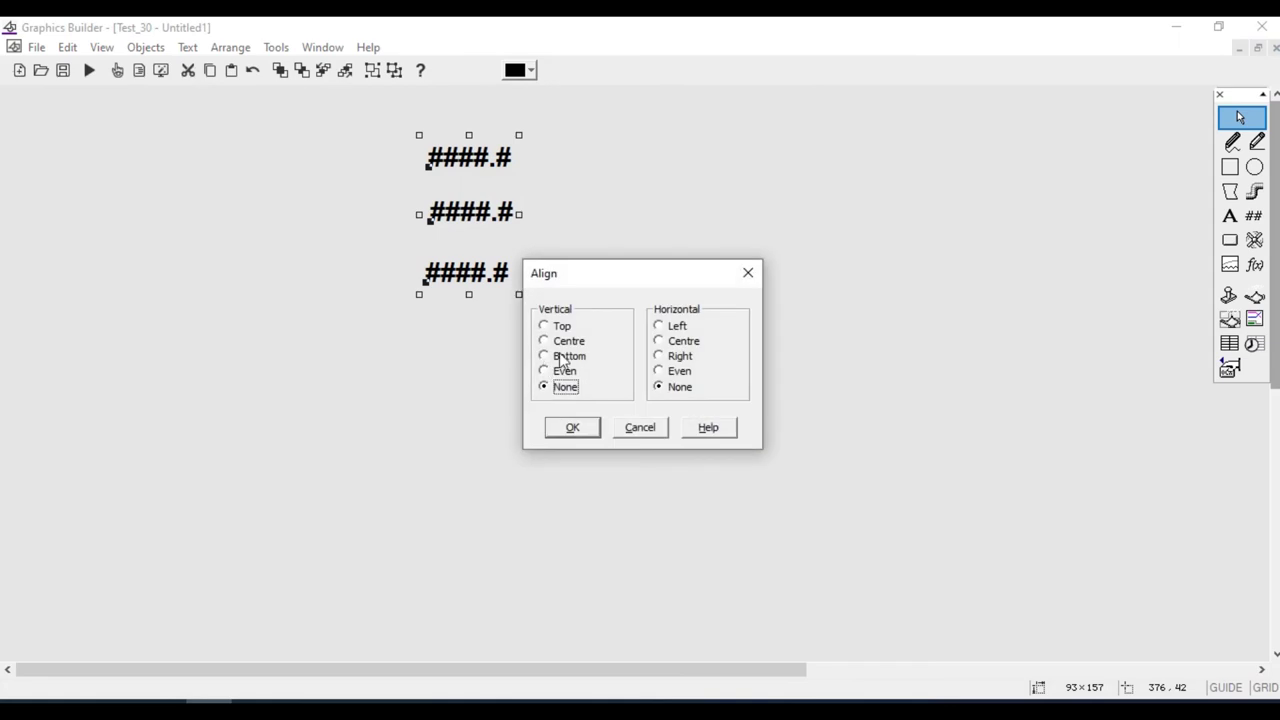
{"action": "left_click", "coordinate": [672, 330]}
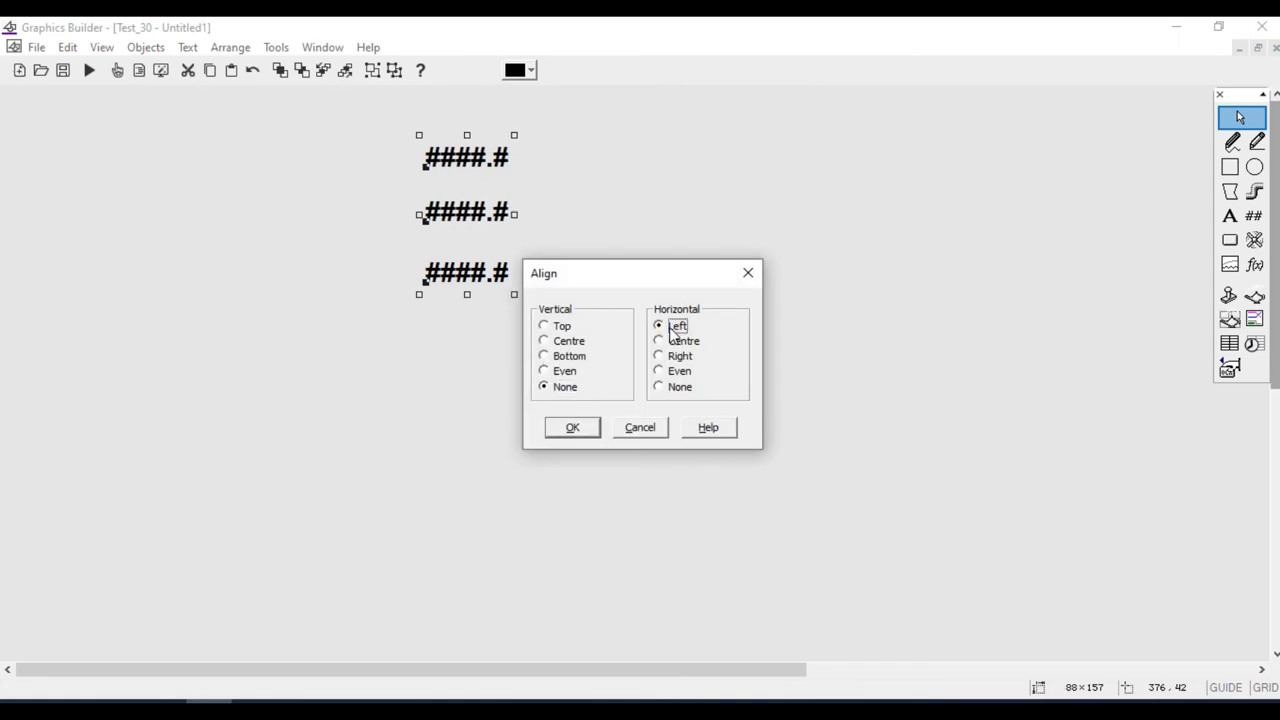
{"action": "left_click", "coordinate": [590, 428]}
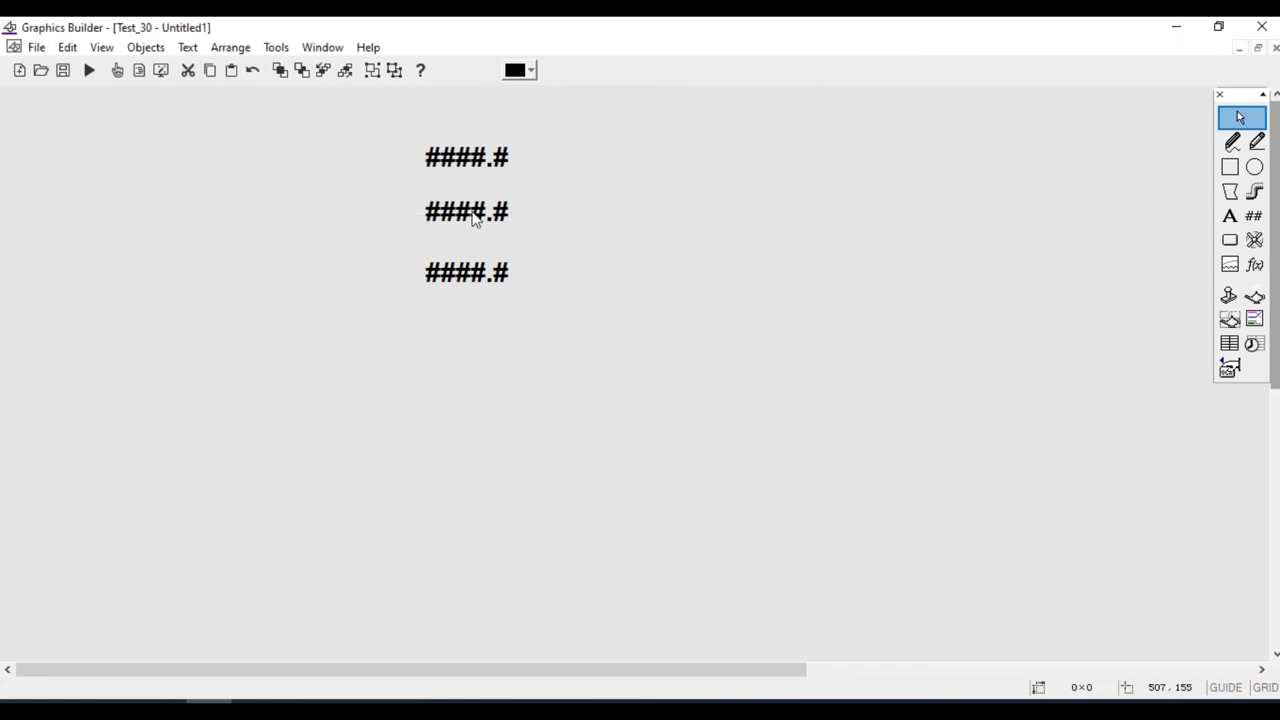
- Save the page as Page_1 in project test_30
{"action": "key", "text": "ctrl+s"}
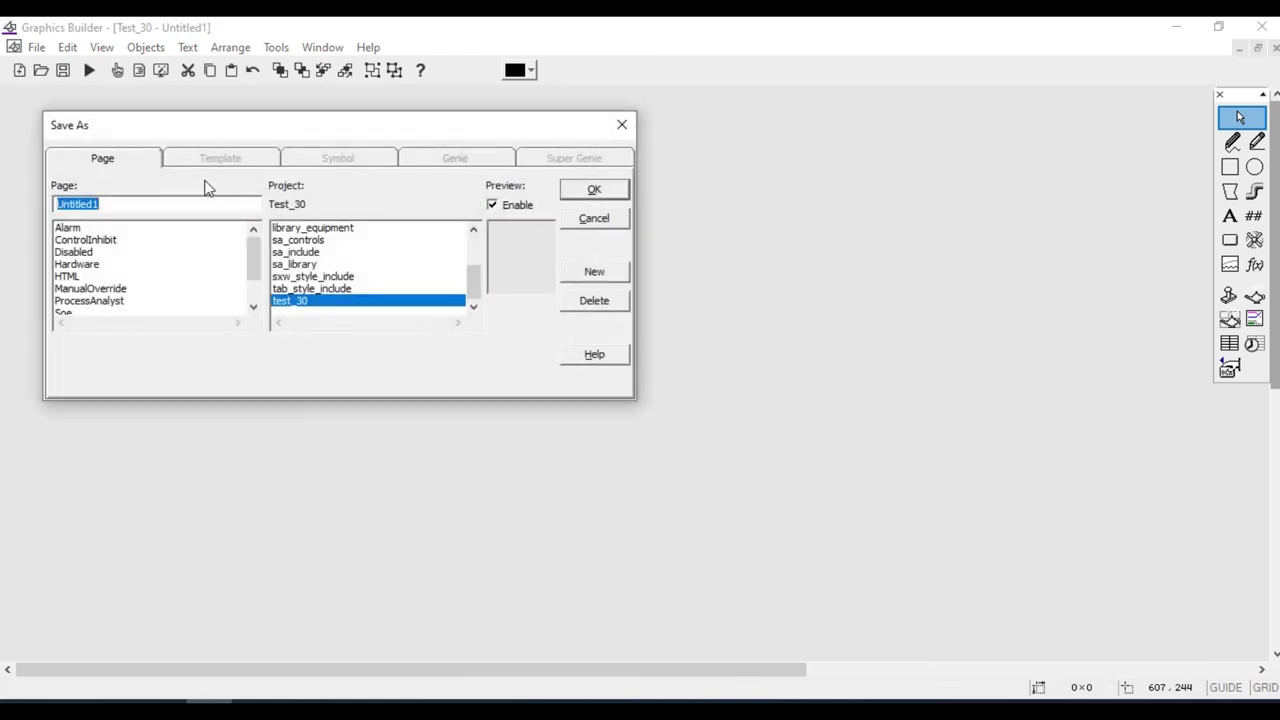
{"action": "type", "text": "Page_1"}
{"action": "left_click", "coordinate": [593, 191]}
- Add a text label "Var-1" beside the first numeric display, in bold Arial size 22
{"action": "left_click", "coordinate": [1229, 215]}
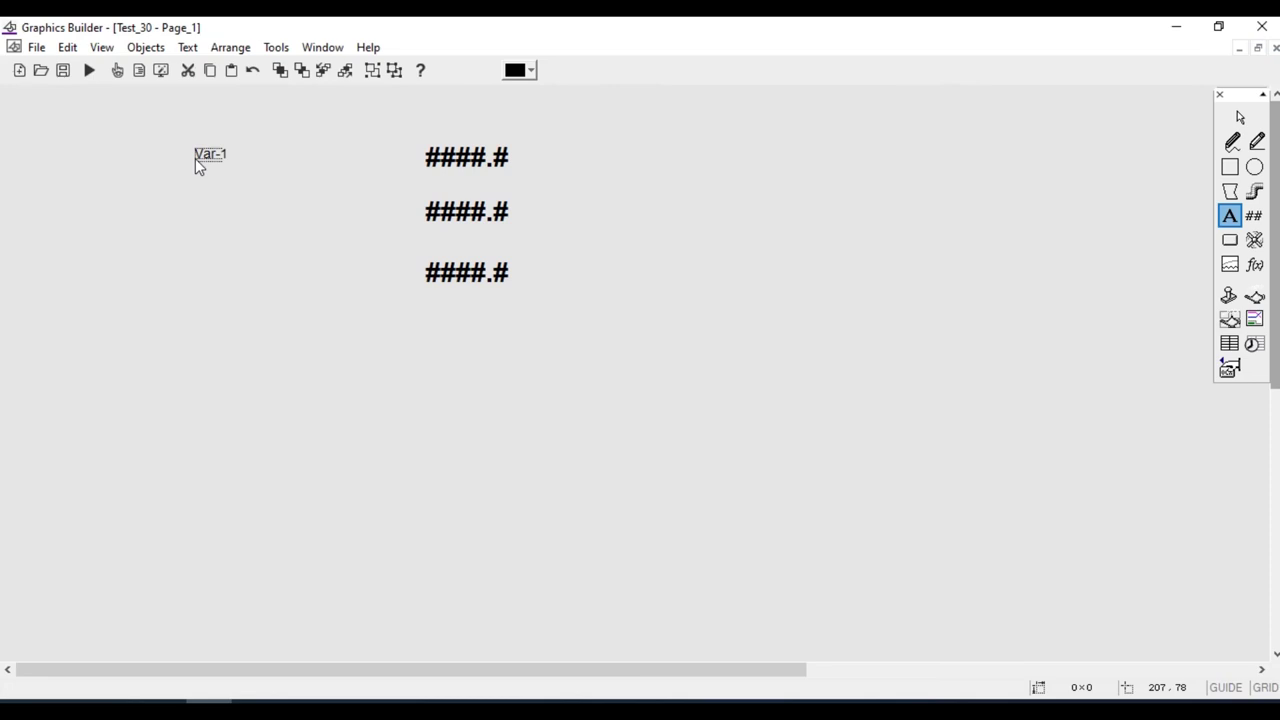
{"action": "key", "text": "Return"}
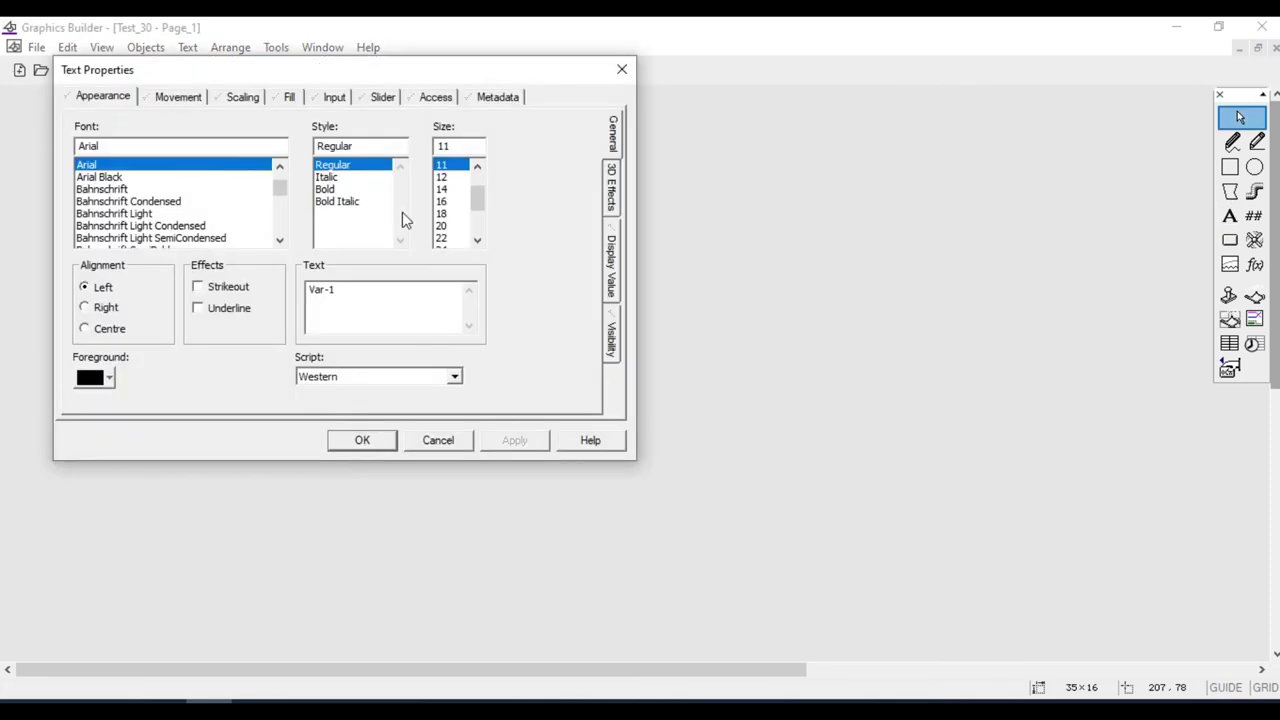
{"action": "left_click", "coordinate": [442, 239]}
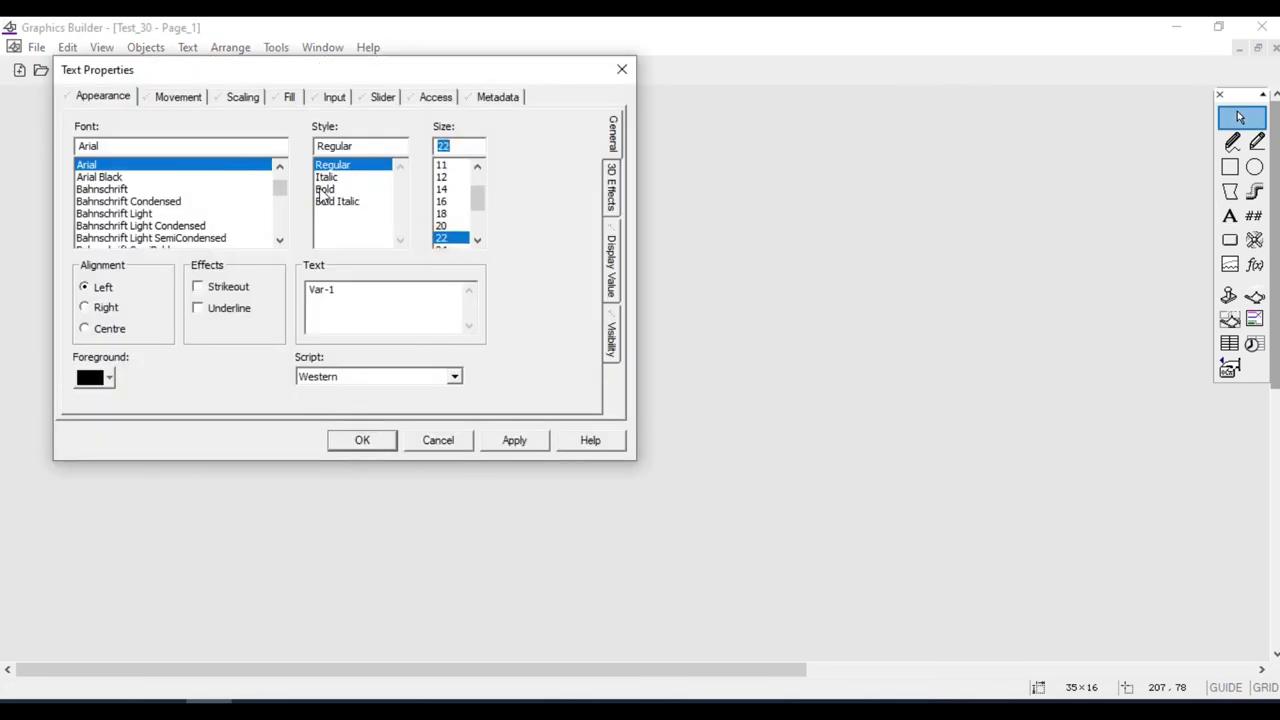
{"action": "left_click", "coordinate": [325, 189]}
{"action": "left_click", "coordinate": [364, 440]}
- Duplicate the Var-1 label twice below it and change the copies' text to Var-2 and Var-3
{"action": "left_click_drag", "start_coordinate": [239, 153], "coordinate": [234, 272]}
{"action": "double_click", "coordinate": [234, 272]}
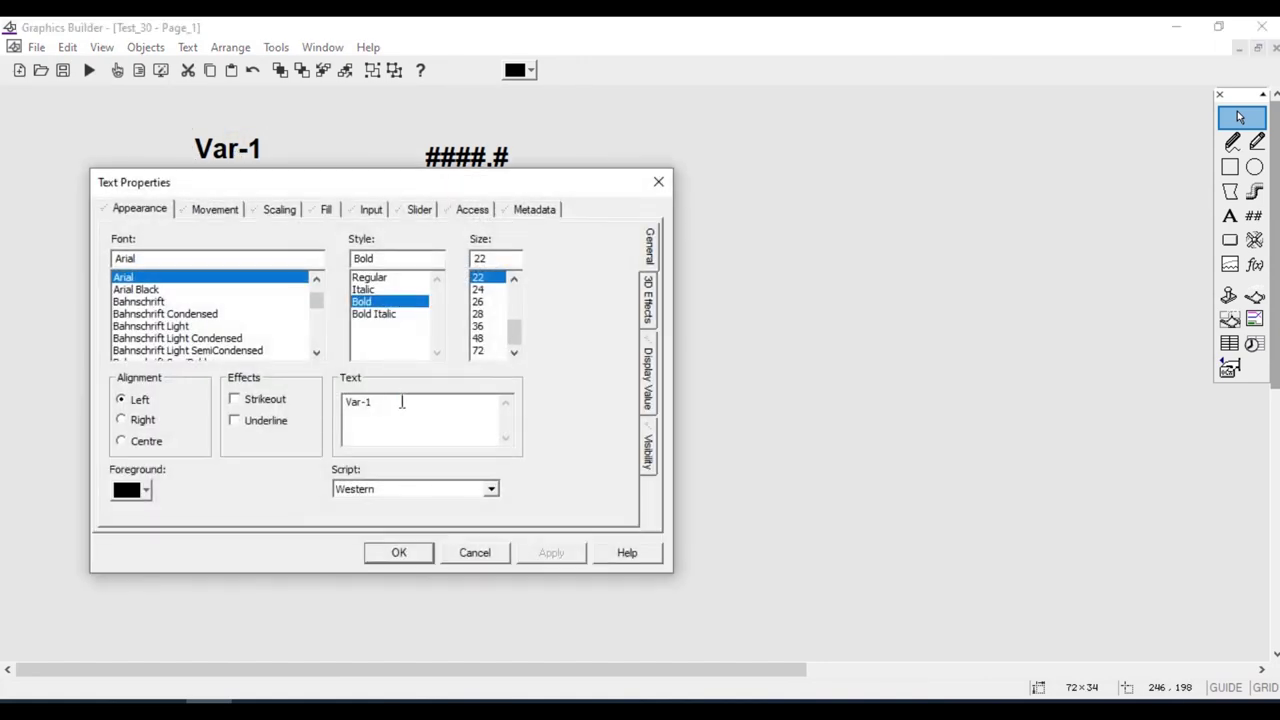
{"action": "left_click", "coordinate": [398, 560]}
{"action": "double_click", "coordinate": [245, 219]}
{"action": "left_click", "coordinate": [396, 357]}
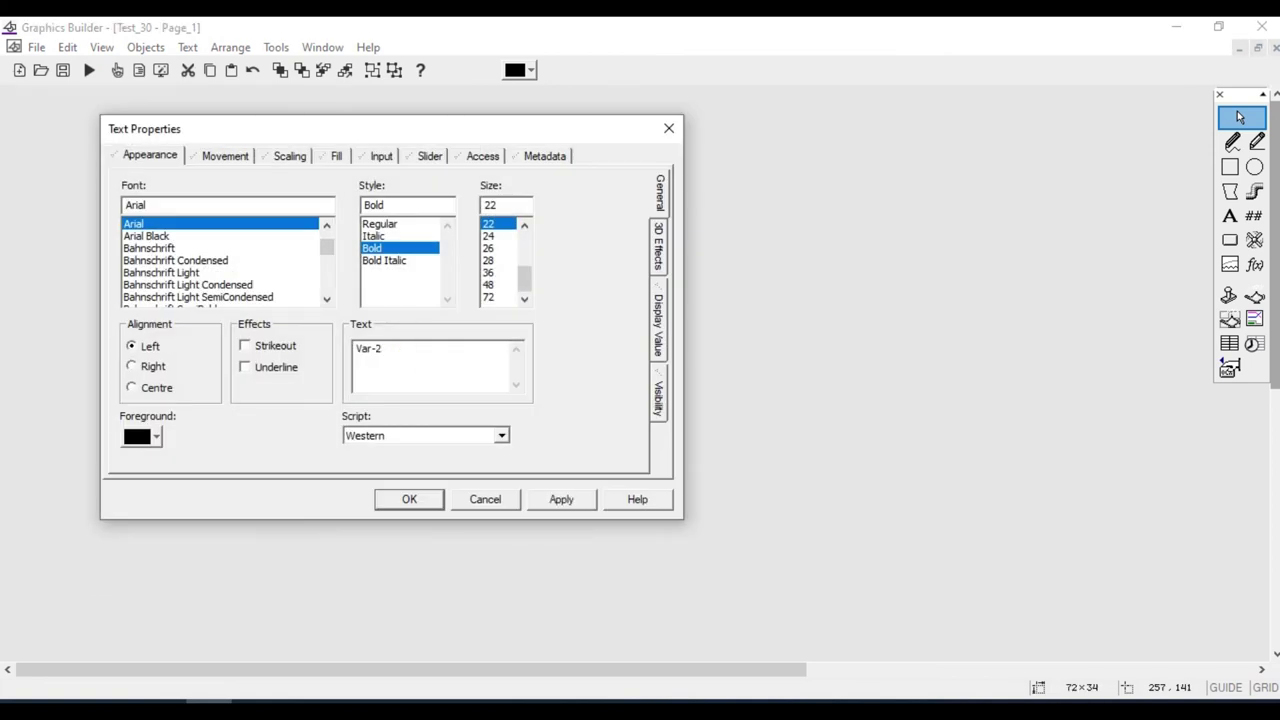
{"action": "left_click", "coordinate": [405, 499]}
- Move the three numeric displays closer to their Var-1, Var-2 and Var-3 labels
{"action": "left_click_drag", "start_coordinate": [560, 393], "coordinate": [136, 238]}
{"action": "left_click_drag", "start_coordinate": [651, 380], "coordinate": [412, 132]}
{"action": "left_click_drag", "start_coordinate": [486, 155], "coordinate": [381, 155]}
- Align the Var-3 label and its numeric display vertically to the bottom
{"action": "left_click_drag", "start_coordinate": [476, 376], "coordinate": [136, 236]}
{"action": "key", "text": "ctrl+l"}
{"action": "left_click", "coordinate": [566, 356]}
{"action": "left_click", "coordinate": [597, 426]}
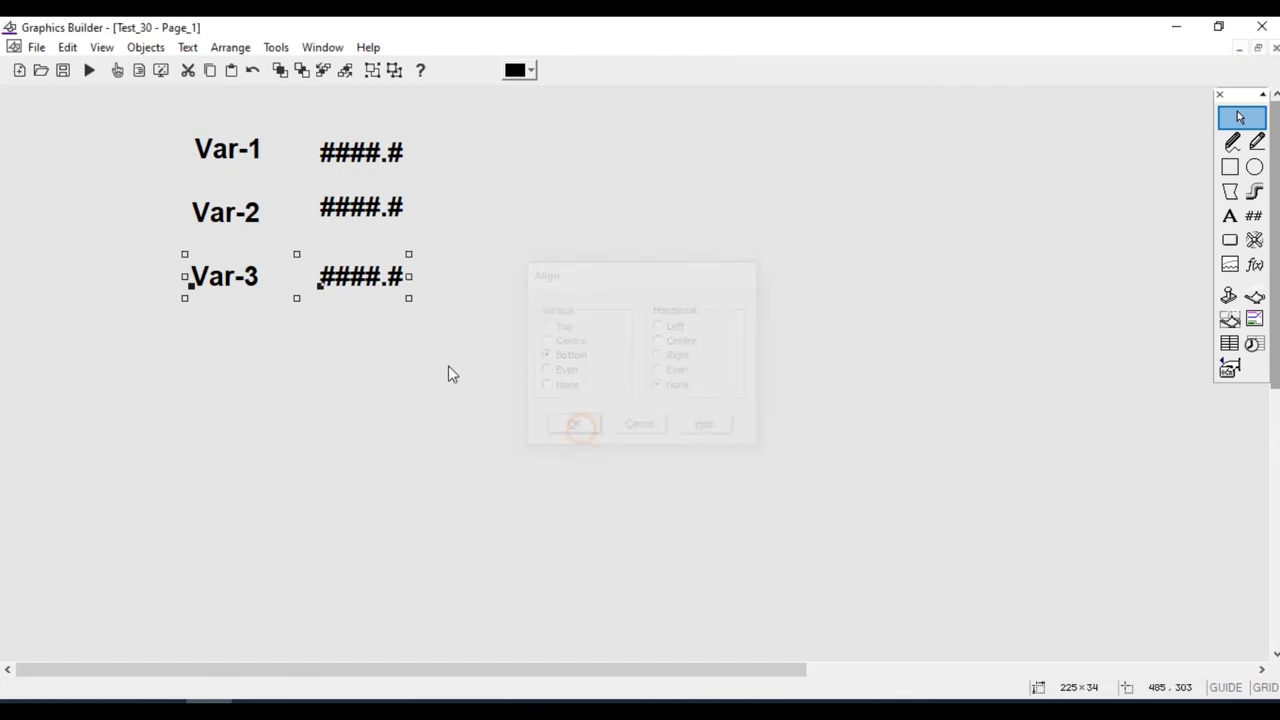
- Align the Var-2 label with its numeric display, and the Var-1 label with its display, vertically to the bottom
{"action": "left_click_drag", "start_coordinate": [471, 258], "coordinate": [143, 174]}
{"action": "key", "text": "ctrl+l"}
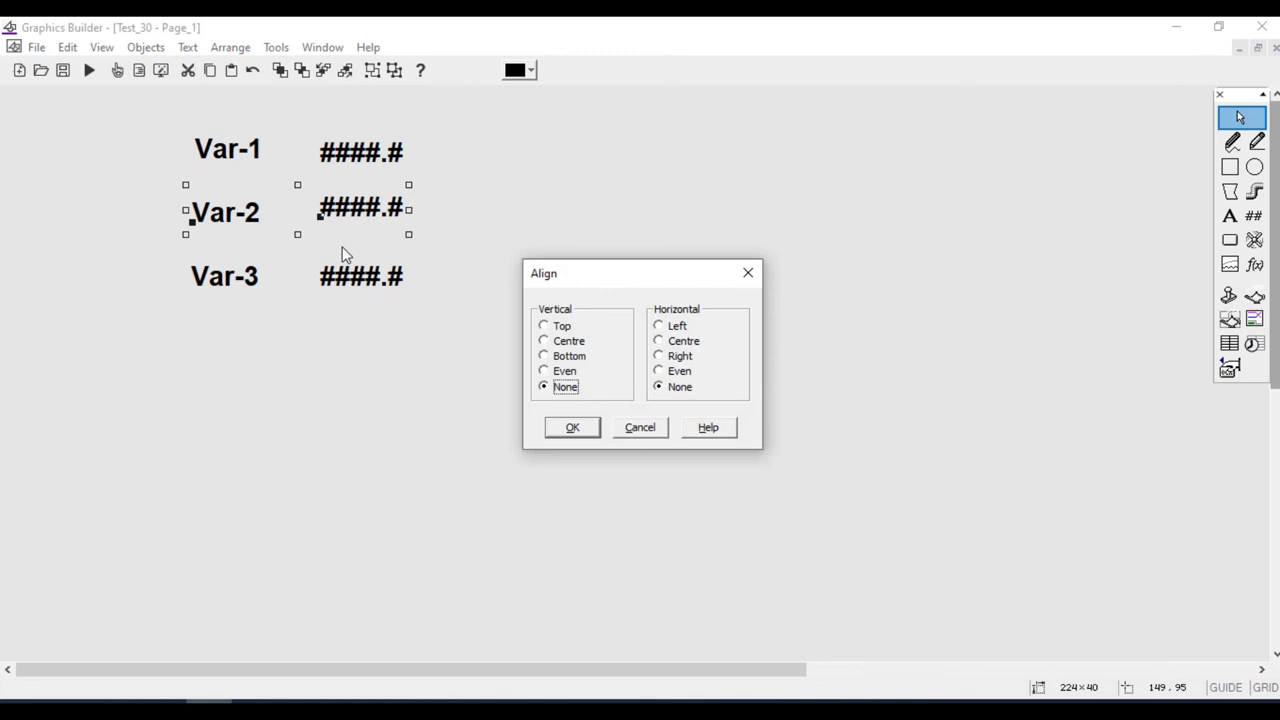
{"action": "left_click", "coordinate": [566, 356]}
{"action": "left_click", "coordinate": [572, 427]}
{"action": "left_click_drag", "start_coordinate": [470, 200], "coordinate": [186, 114]}
{"action": "key", "text": "ctrl+l"}
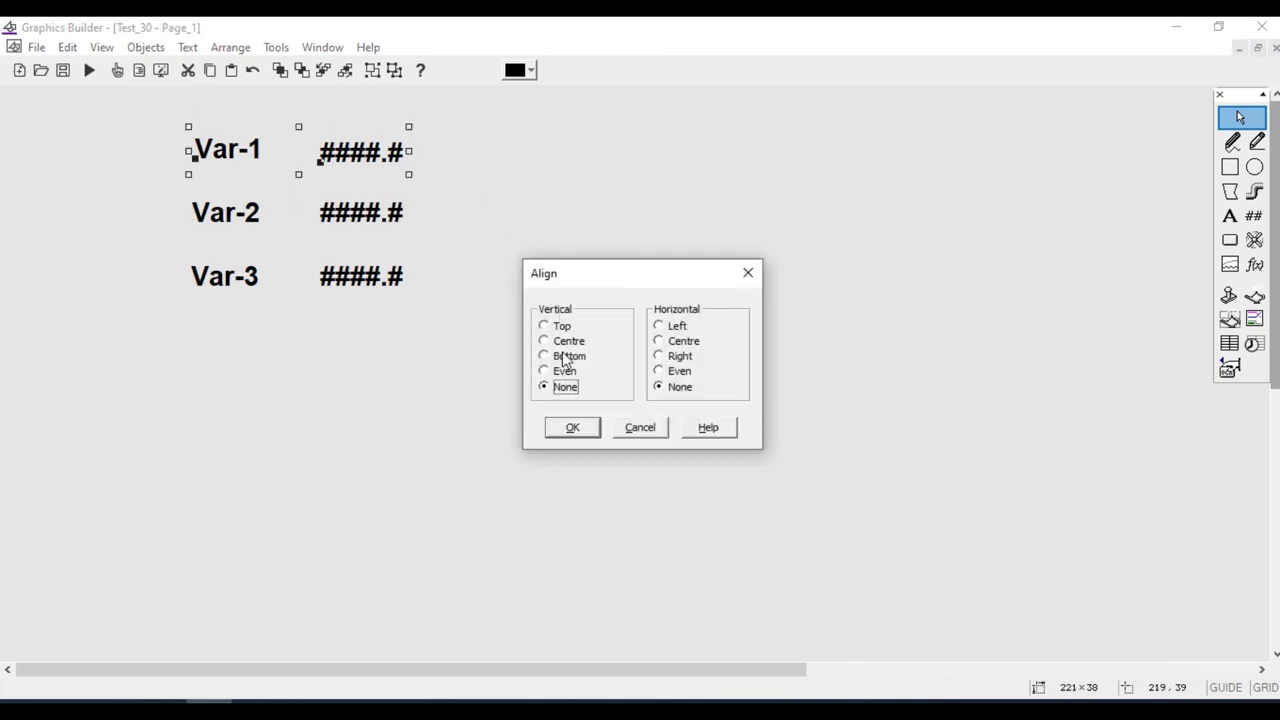
{"action": "left_click", "coordinate": [566, 356]}
{"action": "left_click", "coordinate": [573, 426]}
- Align the three Var labels horizontally to the left and align the three numeric displays in their own column
{"action": "left_click_drag", "start_coordinate": [277, 331], "coordinate": [143, 114]}
{"action": "key", "text": "ctrl+l"}
{"action": "left_click", "coordinate": [658, 326]}
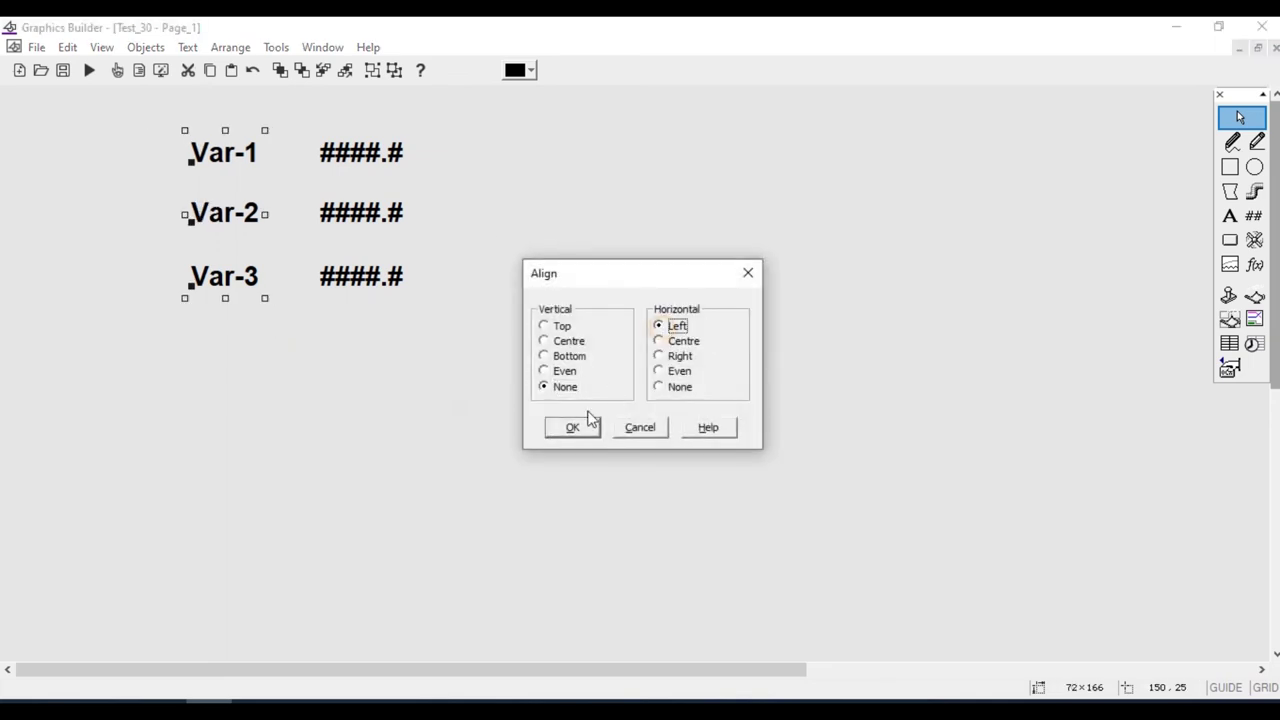
{"action": "left_click", "coordinate": [572, 427]}
{"action": "left_click_drag", "start_coordinate": [495, 359], "coordinate": [300, 124]}
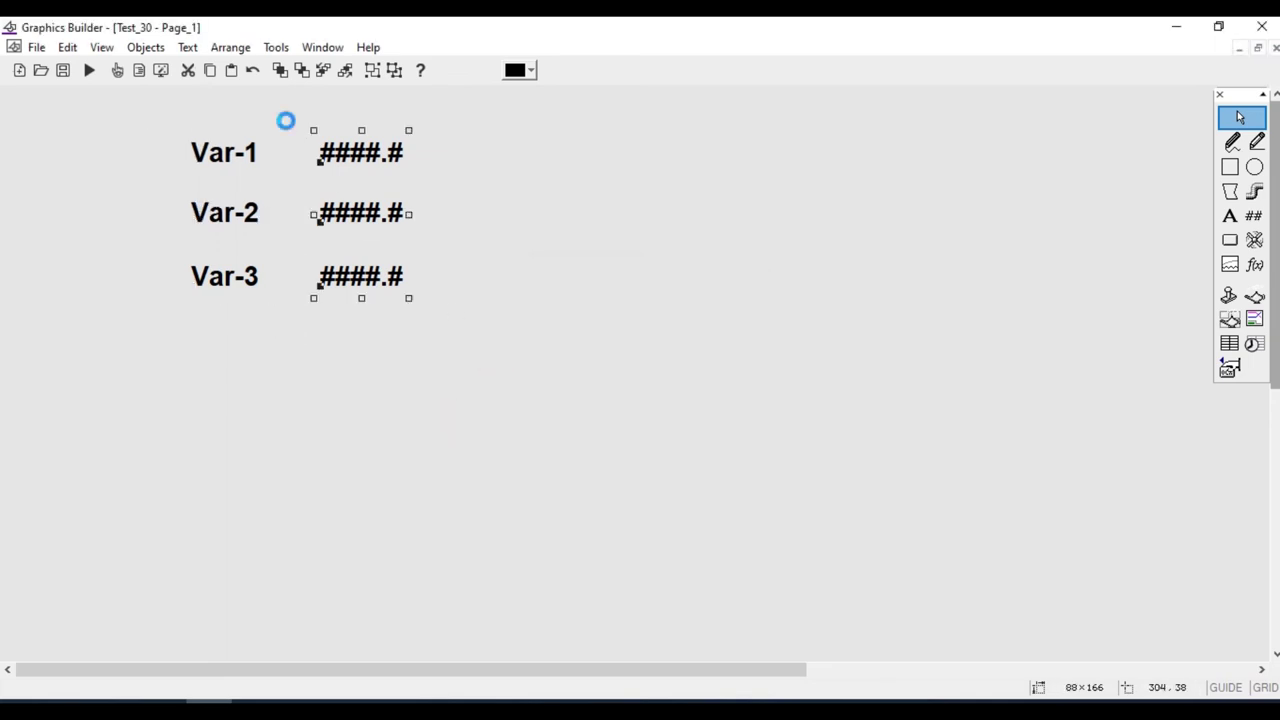
{"action": "key", "text": "ctrl+l"}
{"action": "left_click", "coordinate": [686, 332]}
{"action": "left_click", "coordinate": [574, 427]}
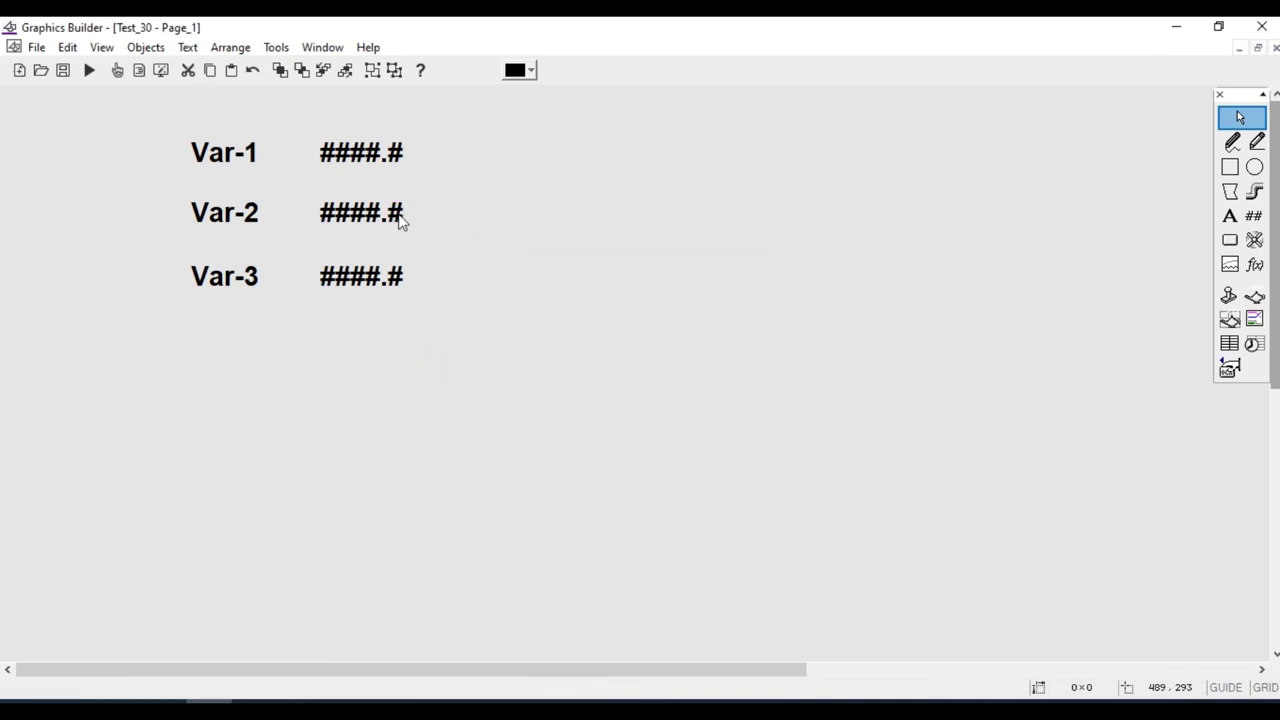
- Leave Graphics Builder for the Plant SCADA Studio project list and start the Computer Setup Wizard for Test_30 with Custom Setup
{"action": "left_click", "coordinate": [1262, 26]}
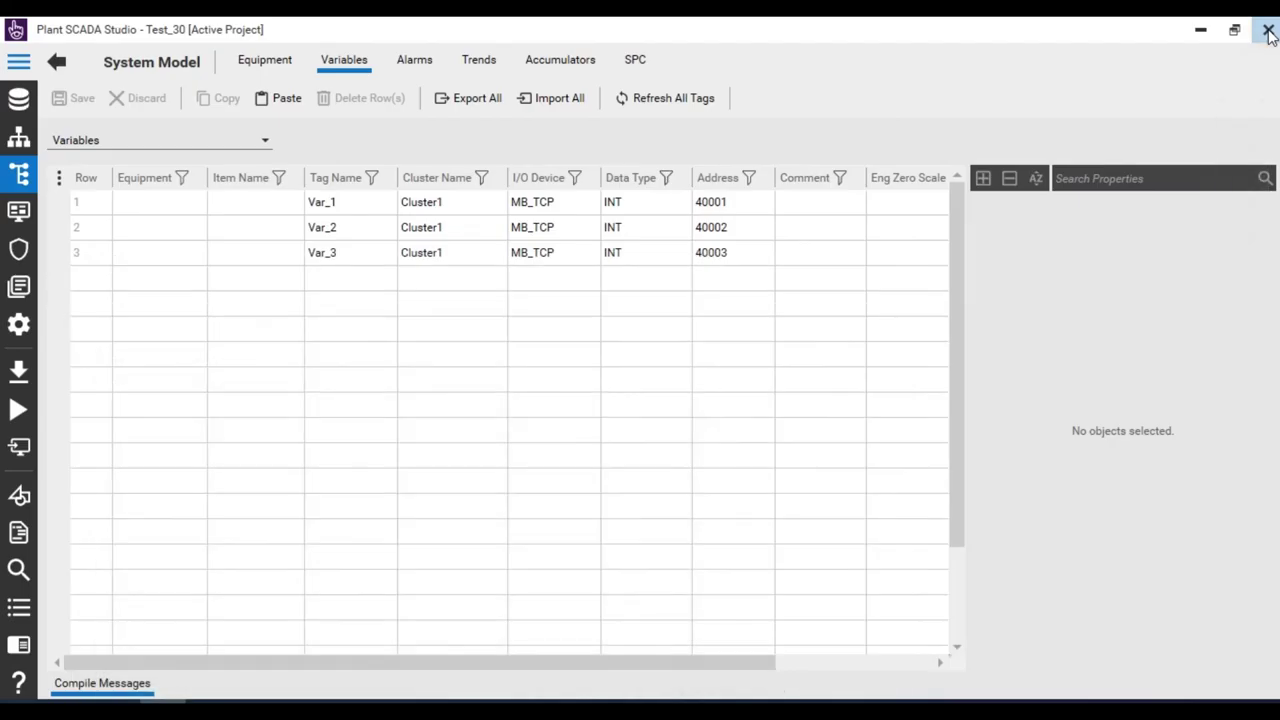
{"action": "left_click", "coordinate": [14, 102]}
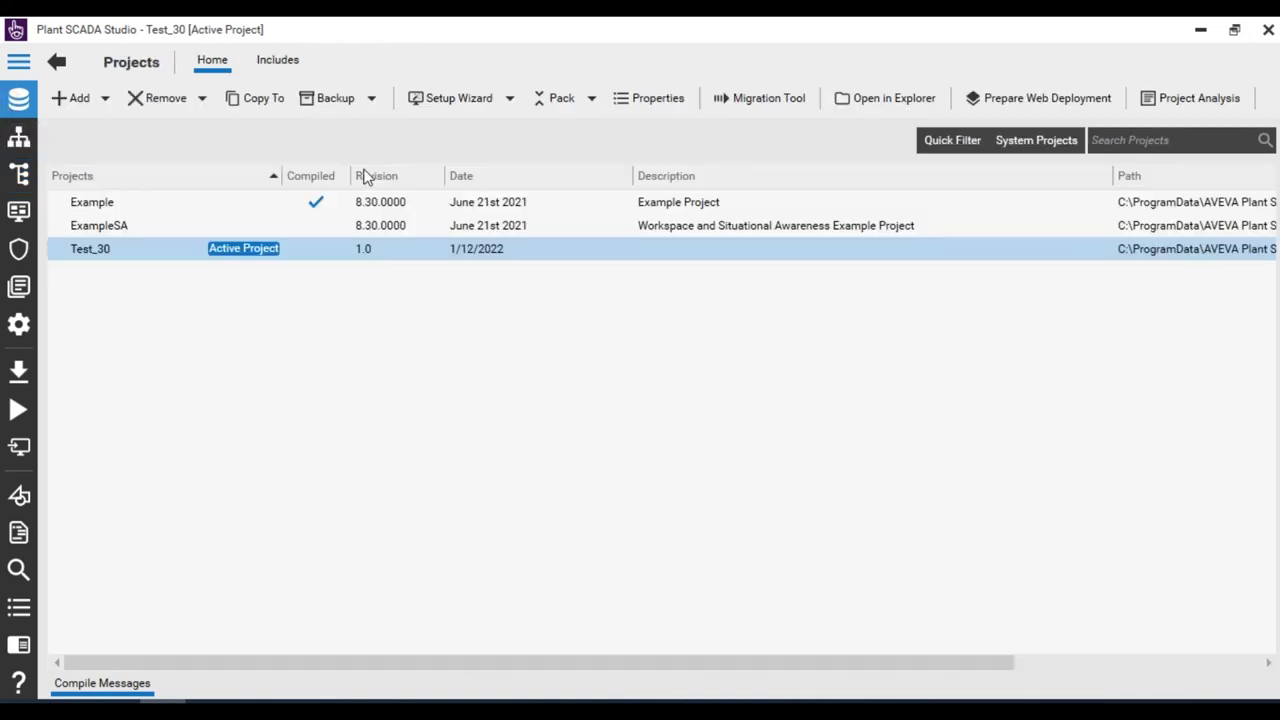
{"action": "left_click", "coordinate": [460, 104]}
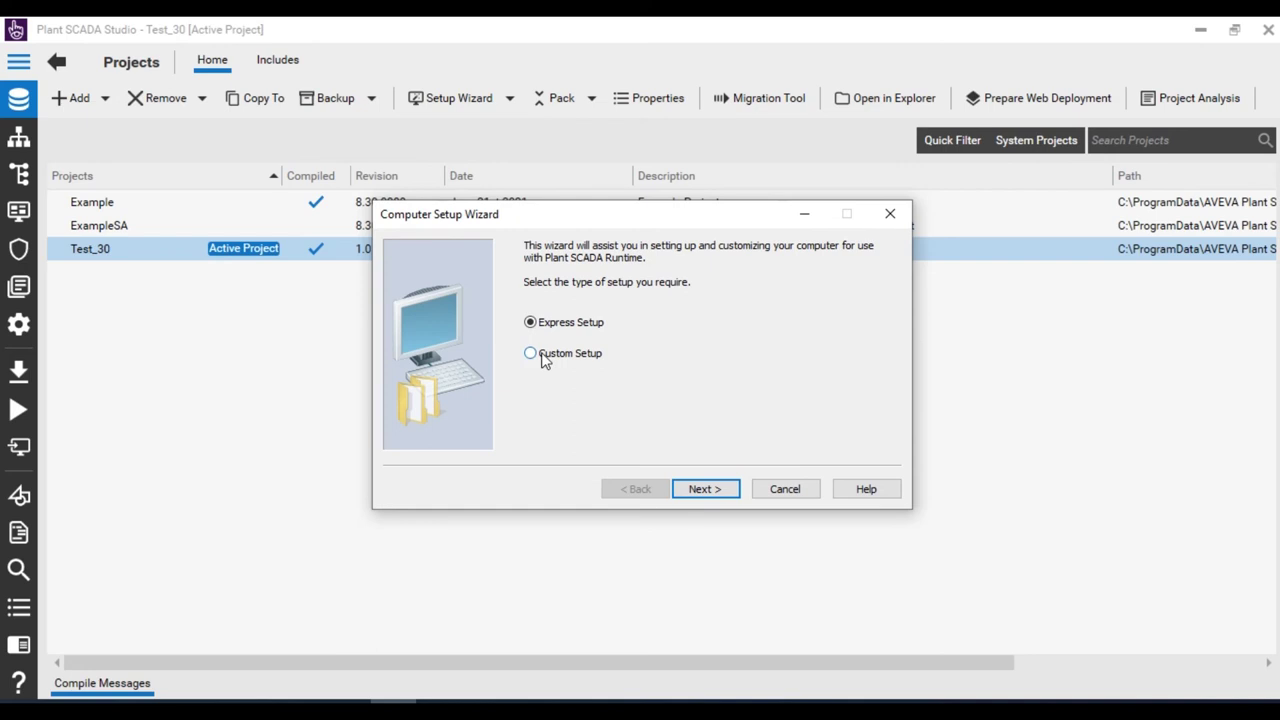
{"action": "left_click", "coordinate": [704, 489]}
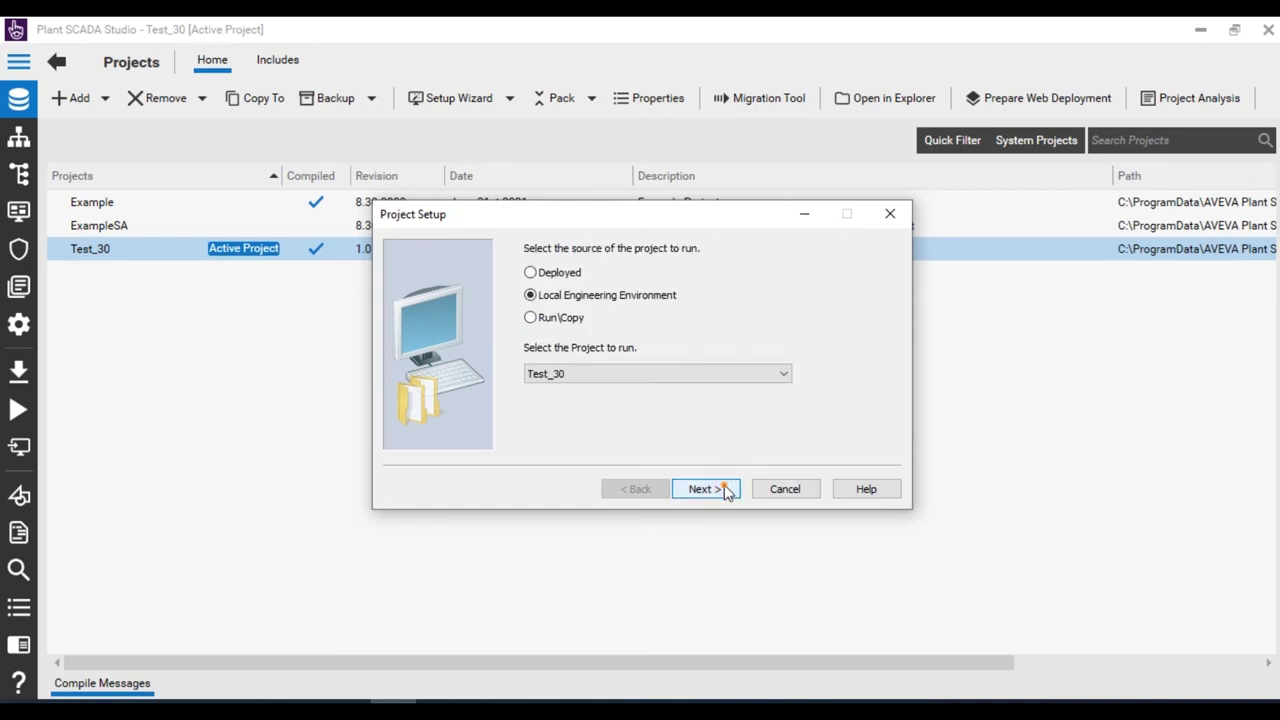
- Accept the Local Engineering Environment source for Test_30, stand-alone networking, all CPUs per component and the Default Server User in the setup wizard
{"action": "left_click", "coordinate": [704, 489]}
{"action": "left_click", "coordinate": [704, 489]}
{"action": "left_click", "coordinate": [704, 489]}
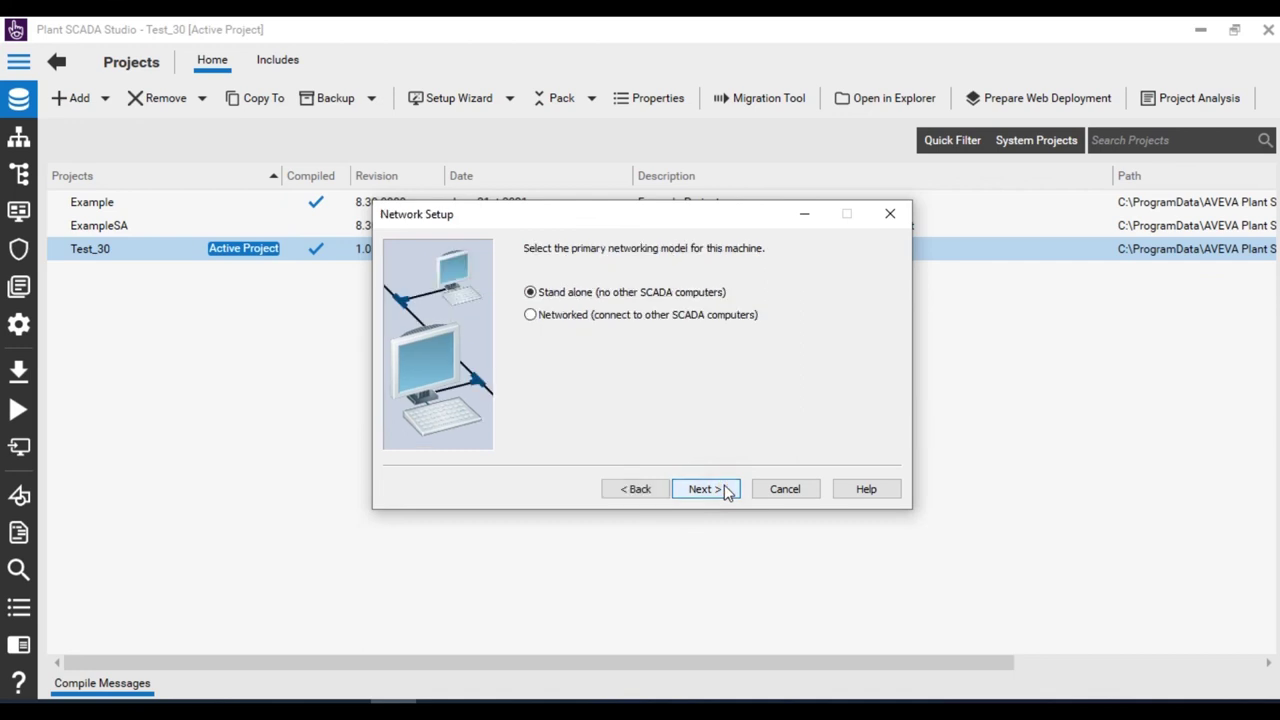
{"action": "left_click", "coordinate": [725, 489]}
{"action": "left_click", "coordinate": [725, 489]}
{"action": "left_click", "coordinate": [725, 489]}
{"action": "left_click", "coordinate": [725, 489]}
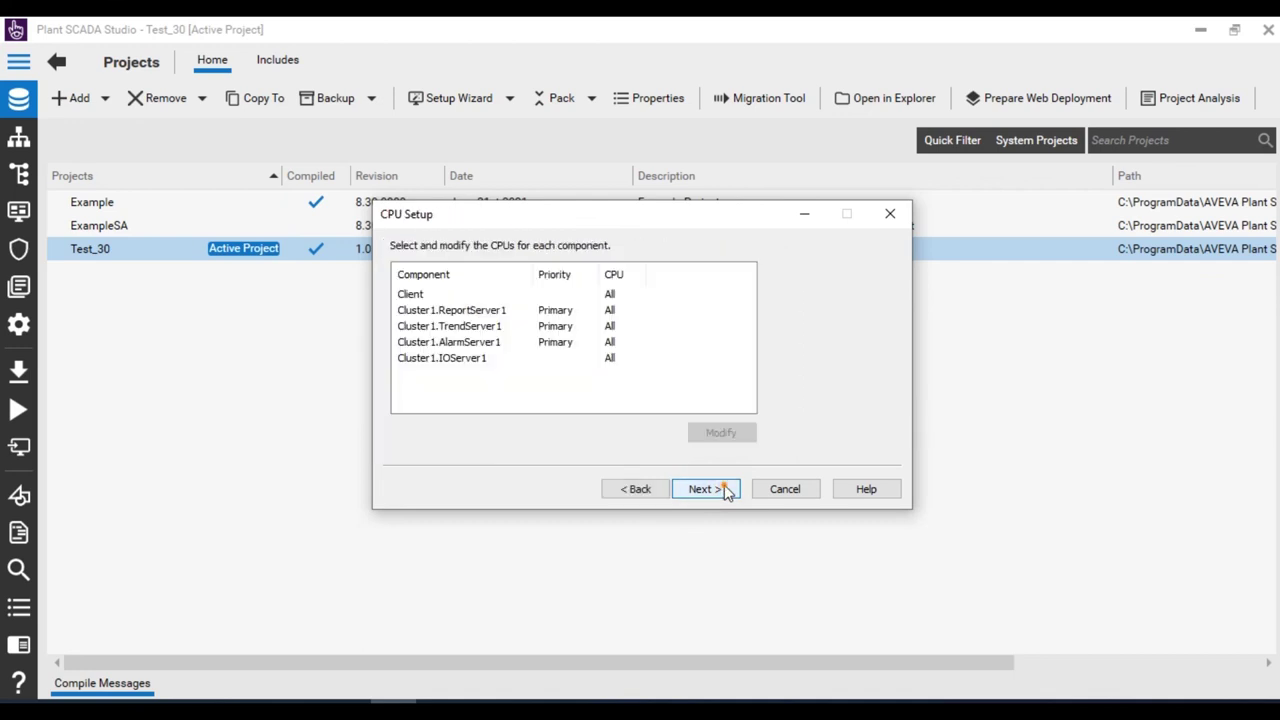
{"action": "left_click", "coordinate": [725, 489]}
{"action": "left_click", "coordinate": [725, 489]}
{"action": "left_click", "coordinate": [725, 489]}
{"action": "left_click", "coordinate": [725, 489]}
{"action": "left_click", "coordinate": [725, 489]}
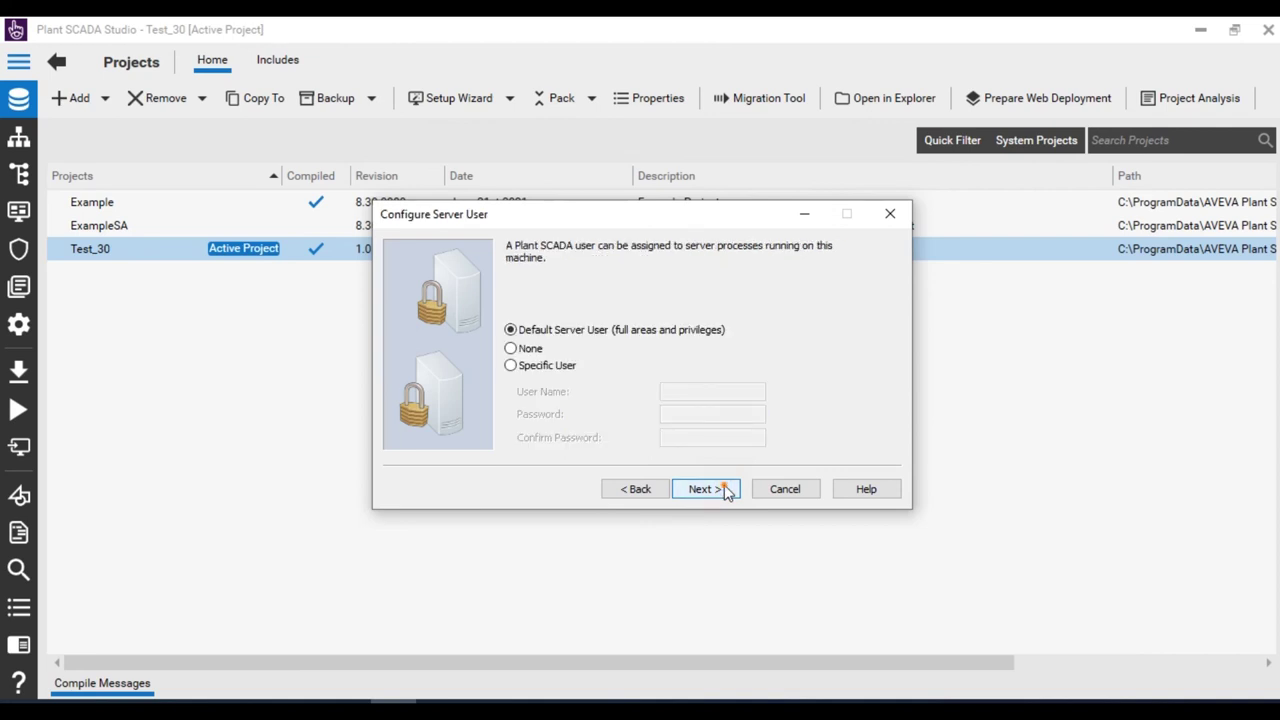
{"action": "left_click", "coordinate": [725, 489]}
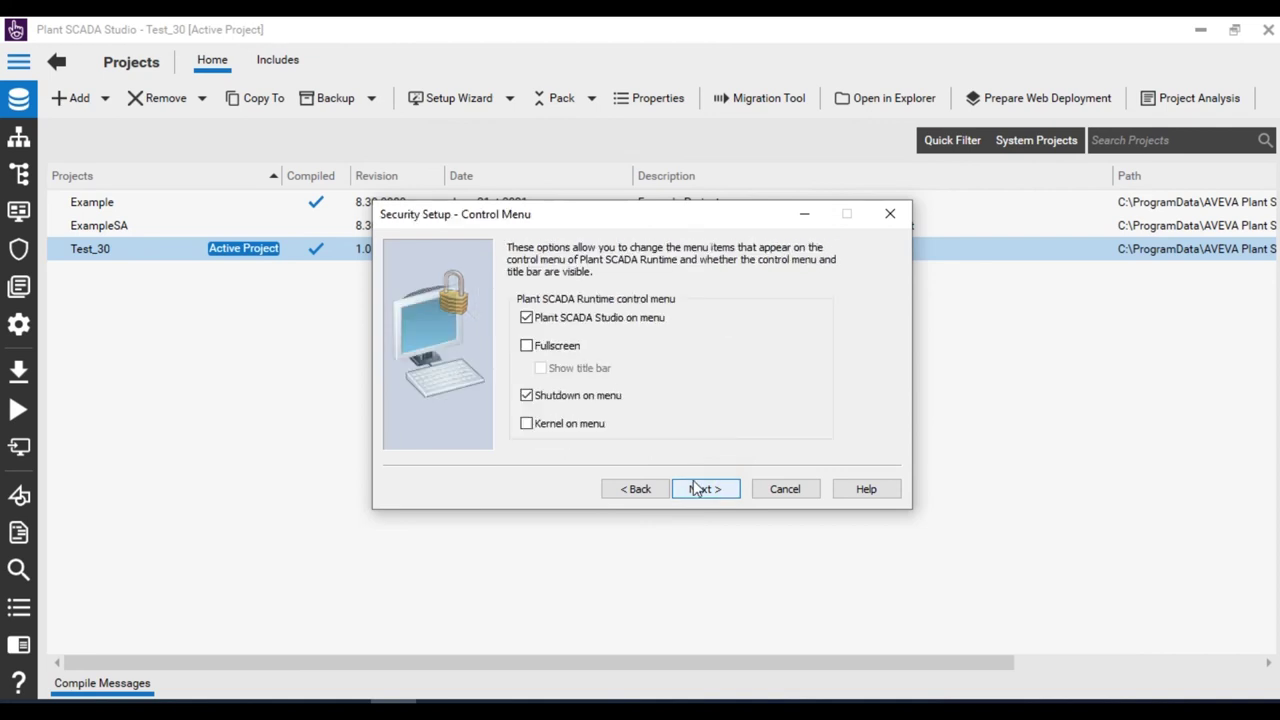
- Enable Fullscreen with Show title bar in the runtime control menu security options
{"action": "left_click", "coordinate": [550, 350]}
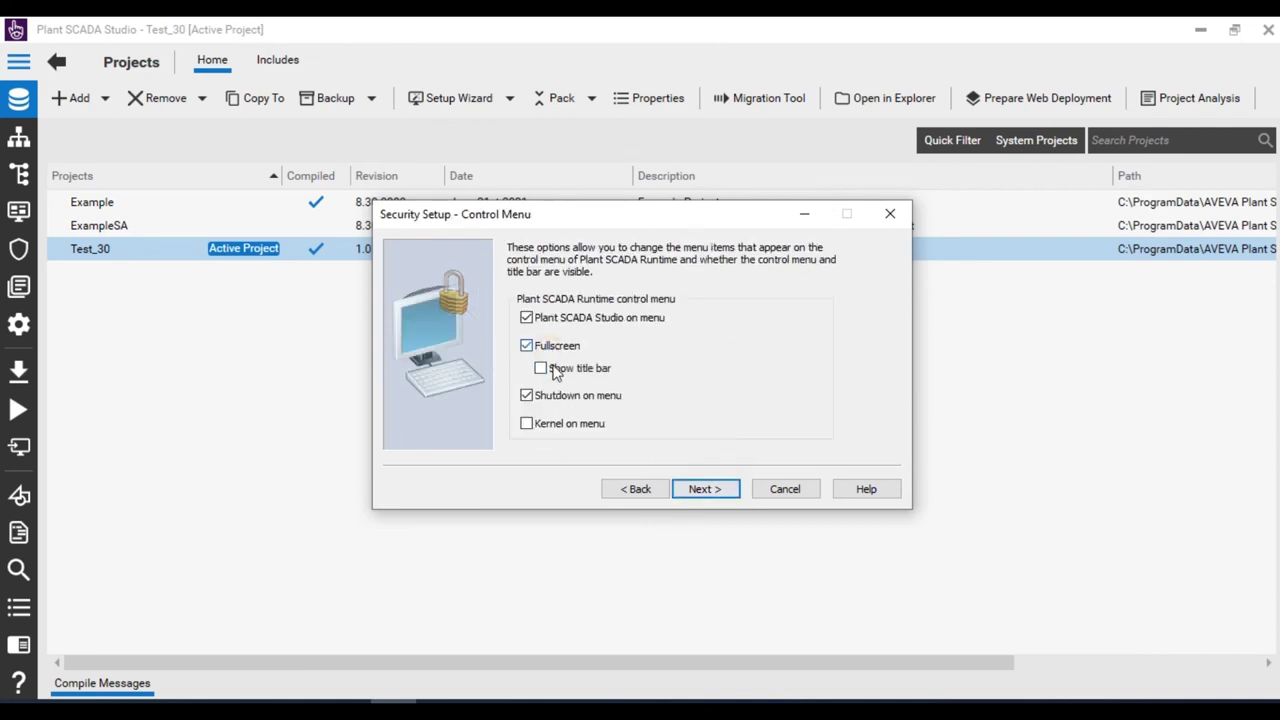
{"action": "left_click", "coordinate": [563, 372]}
{"action": "left_click", "coordinate": [704, 485]}
{"action": "left_click", "coordinate": [704, 487]}
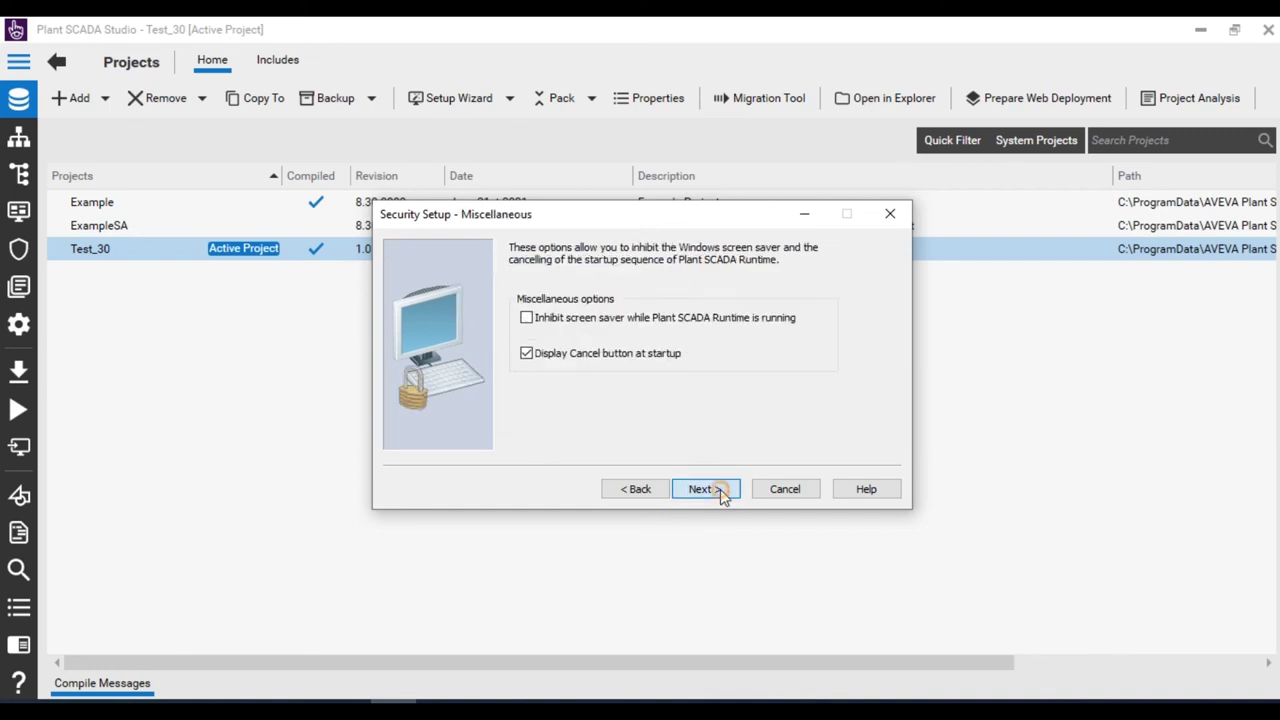
- Set the runtime startup page to Page_1 in the general options and finish the setup wizard
{"action": "left_click", "coordinate": [721, 491]}
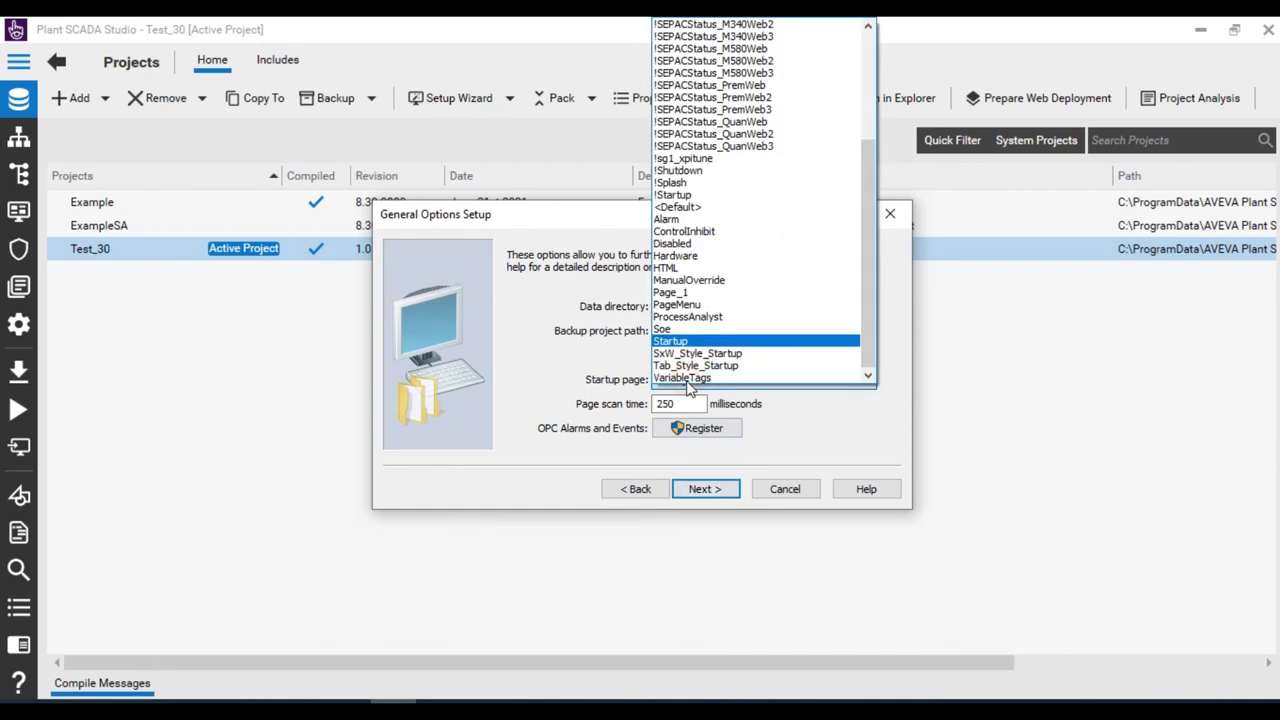
{"action": "left_click", "coordinate": [694, 292]}
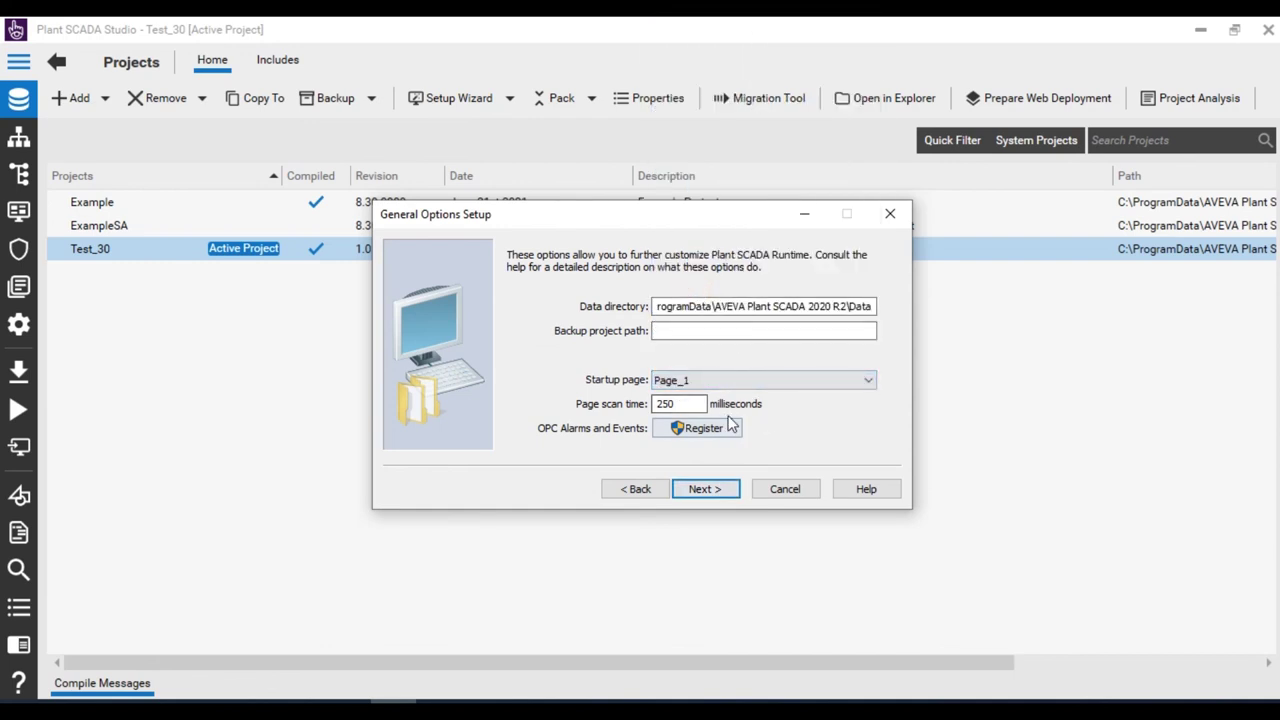
{"action": "left_click", "coordinate": [726, 491]}
{"action": "left_click", "coordinate": [726, 491]}
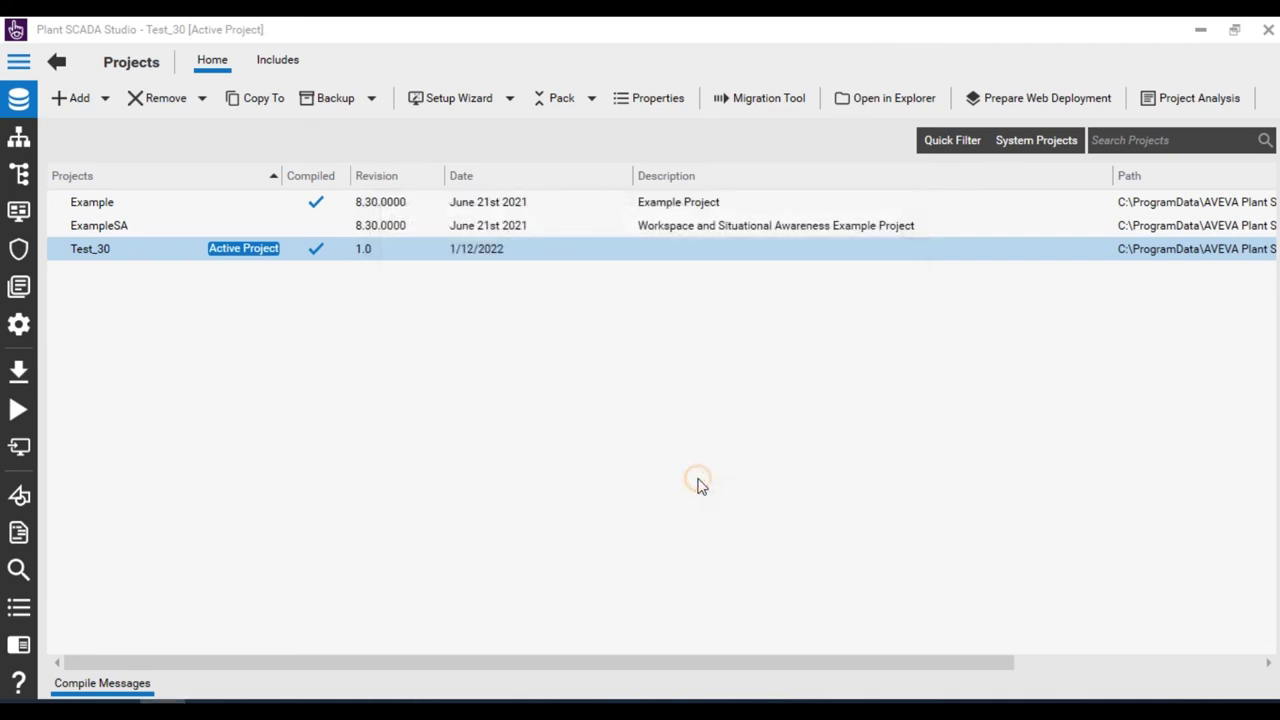
- Compile the Test_30 project and run it
{"action": "left_click", "coordinate": [18, 371]}
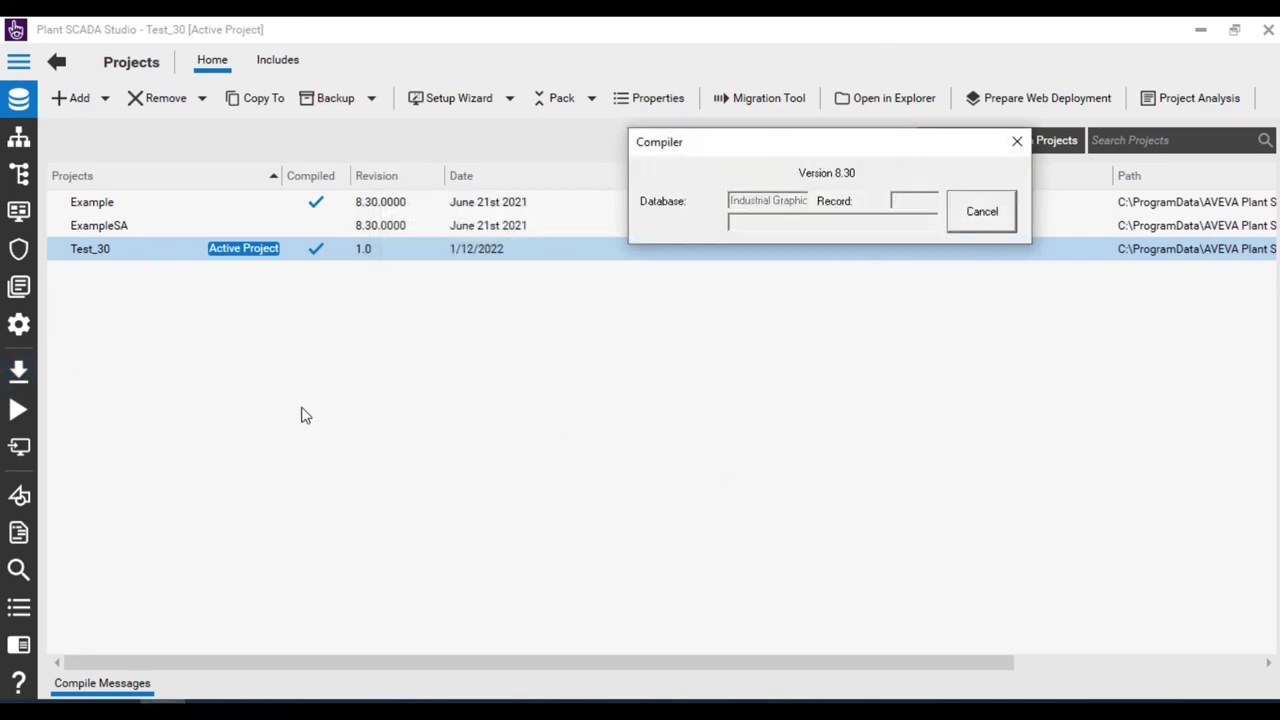
{"action": "left_click", "coordinate": [645, 433]}
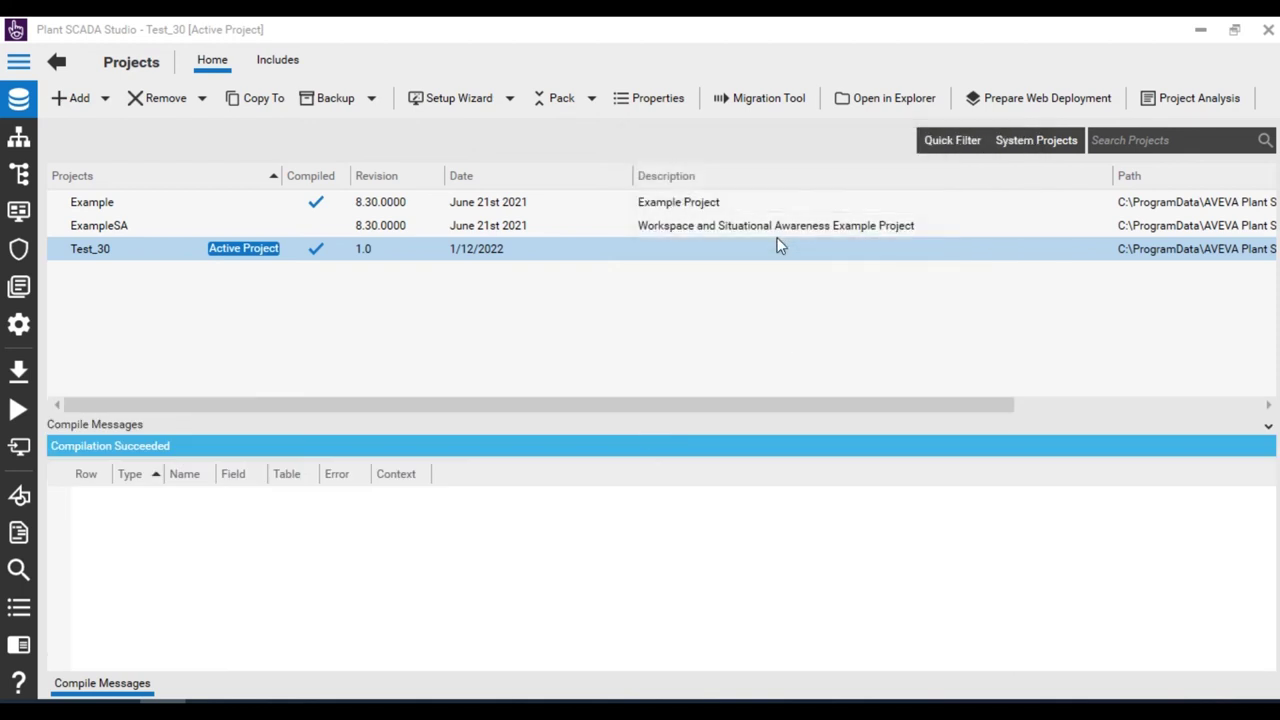
{"action": "left_click", "coordinate": [10, 410]}
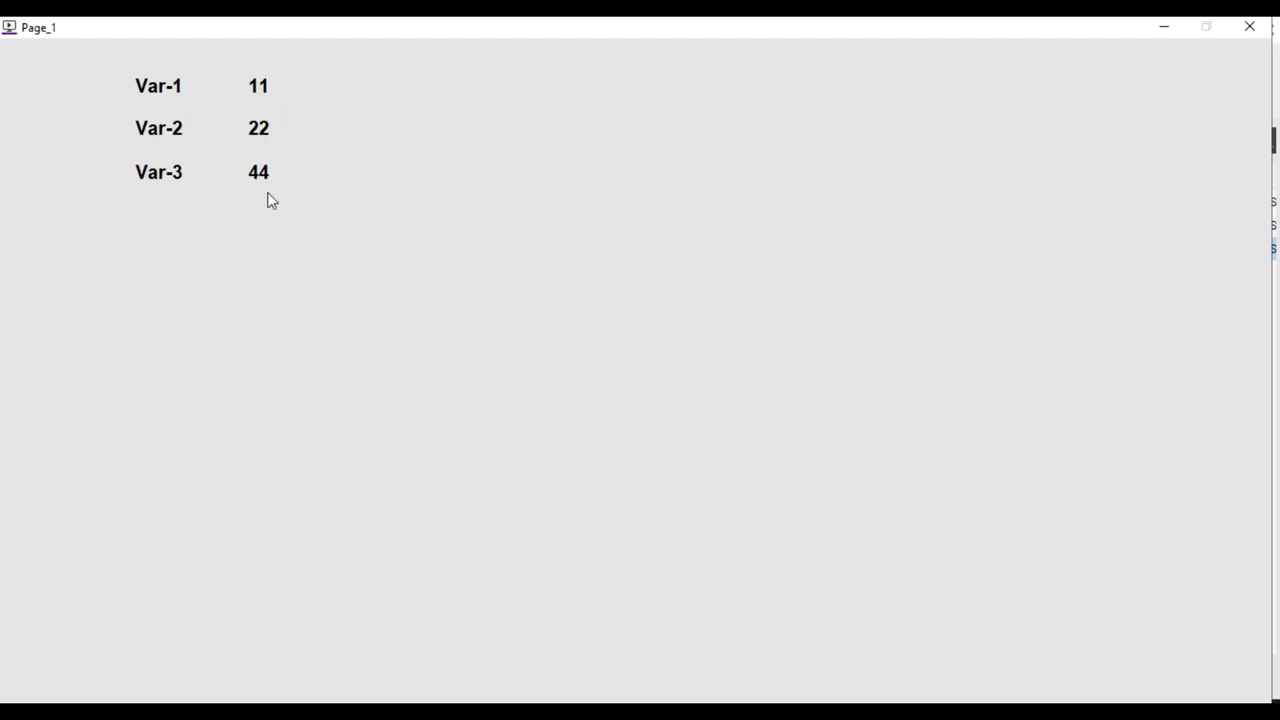
- Switch to EcoStruxure Machine Expert - Basic and tile its window side by side with the Page_1 runtime window
{"action": "key", "text": "alt+Tab"}
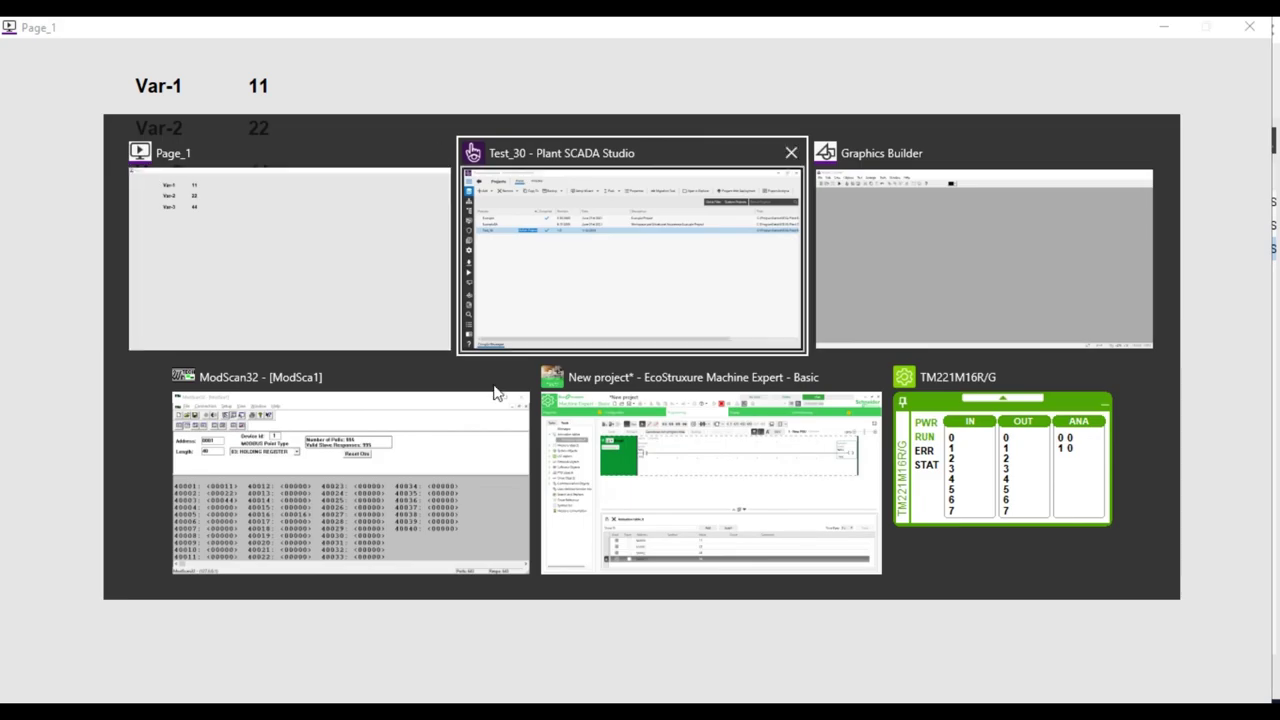
{"action": "left_click", "coordinate": [745, 470]}
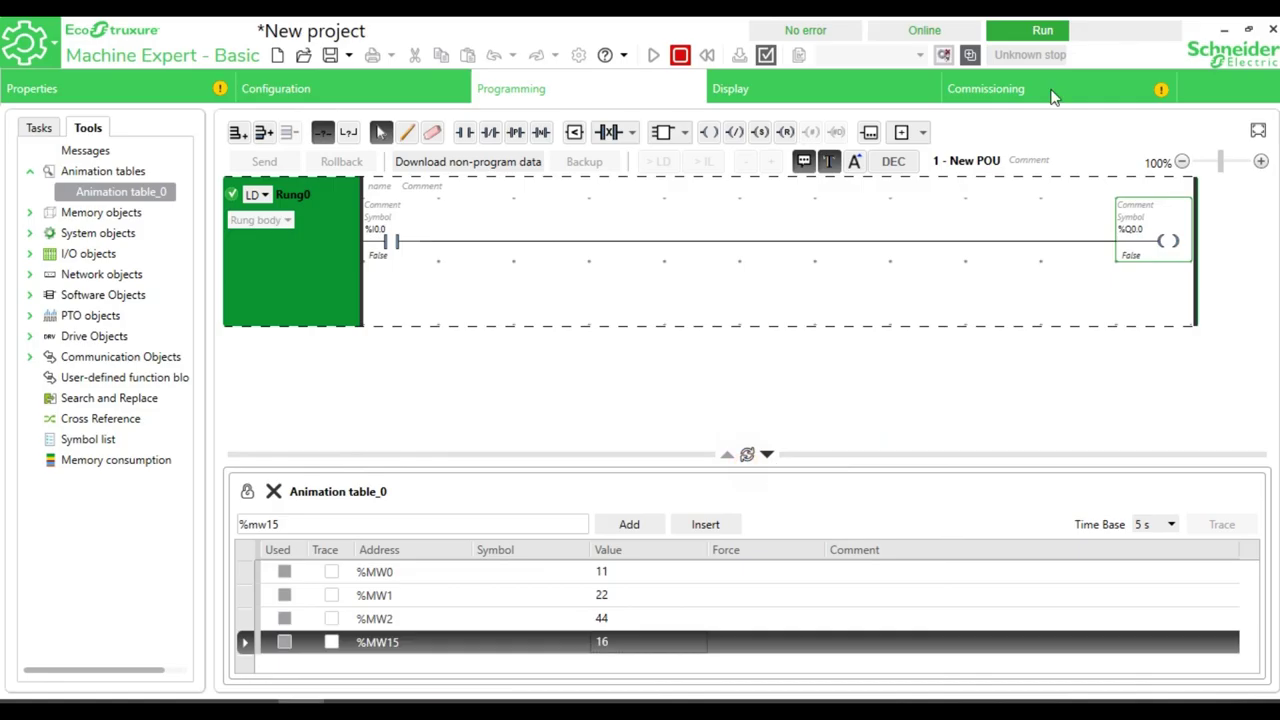
{"action": "left_click", "coordinate": [1235, 30]}
{"action": "left_click_drag", "start_coordinate": [530, 113], "coordinate": [1278, 132]}
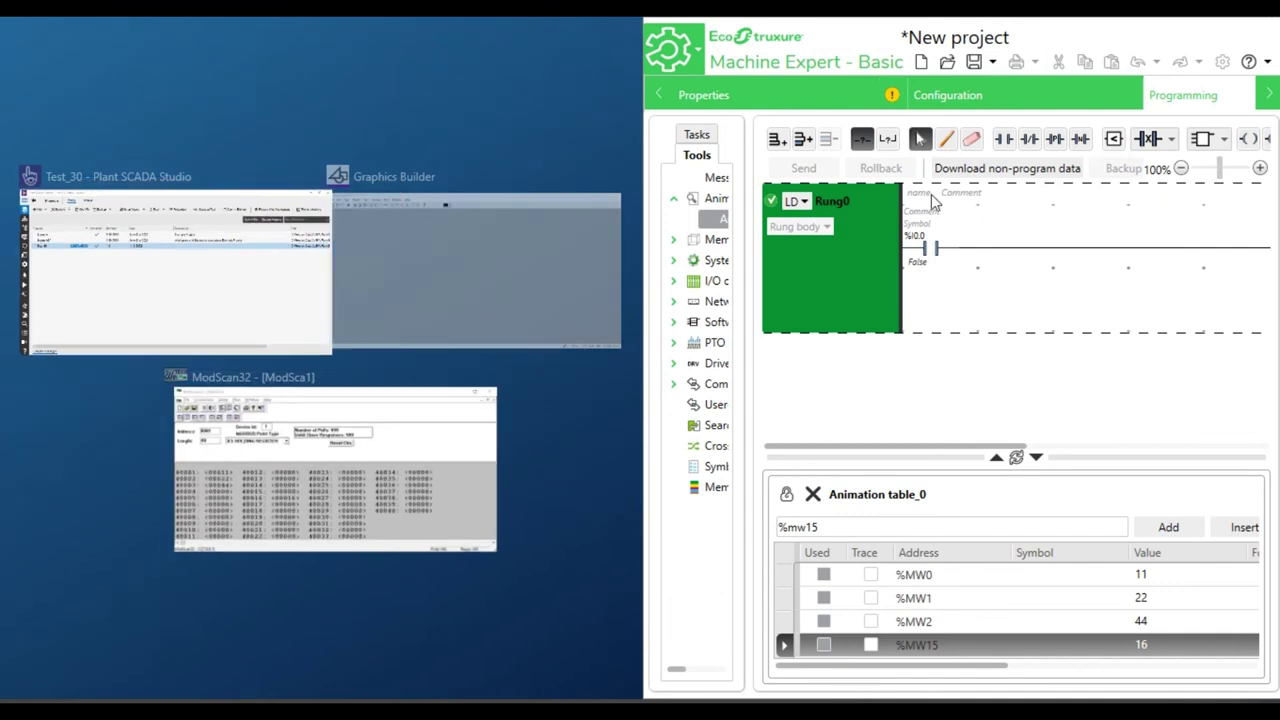
{"action": "left_click", "coordinate": [170, 255]}
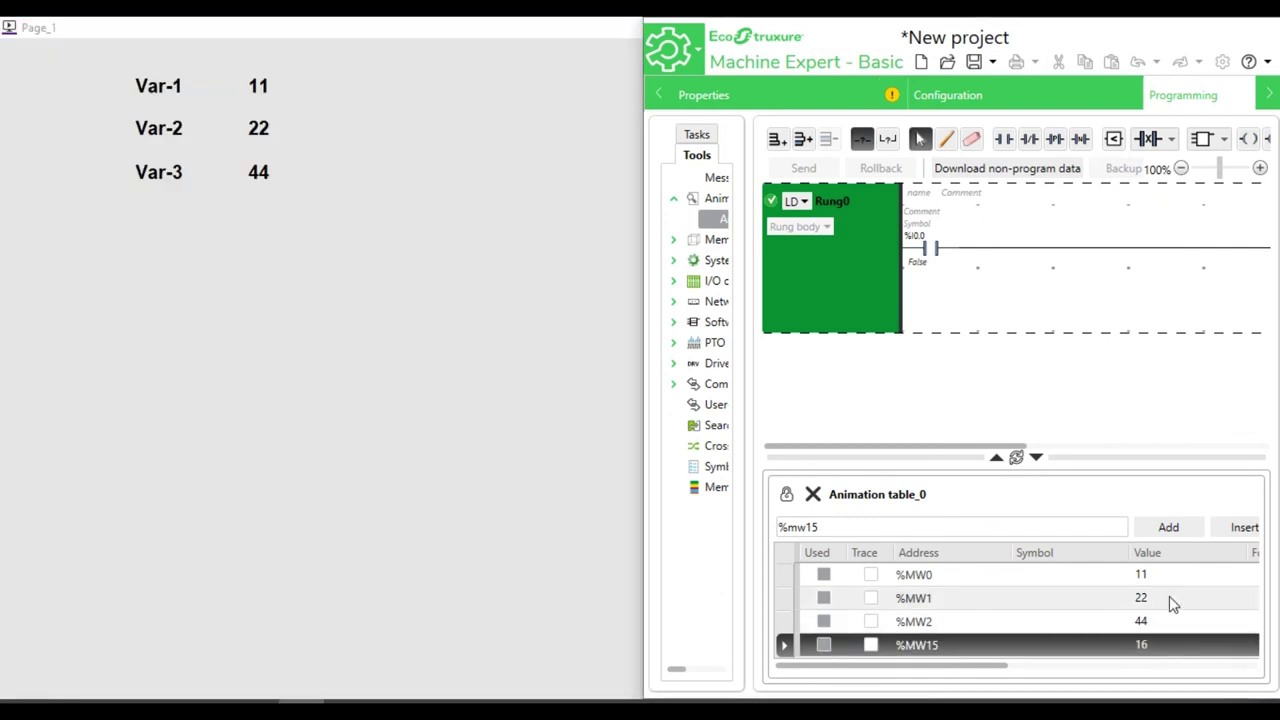
- Set the values of %MW0, %MW1 and %MW2 in Animation table_0 to 111, 222 and 500
{"action": "double_click", "coordinate": [1169, 575]}
{"action": "type", "text": "111"}
{"action": "key", "text": "Return"}
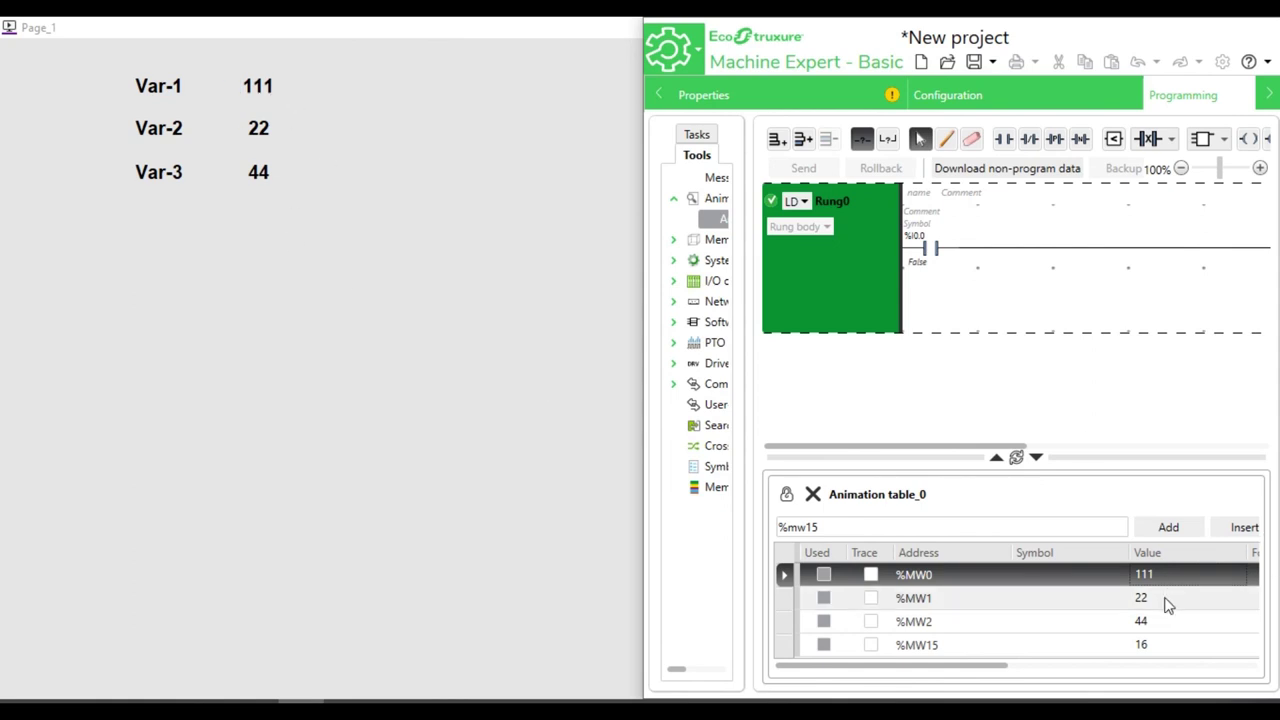
{"action": "left_click", "coordinate": [1166, 598]}
{"action": "type", "text": "222"}
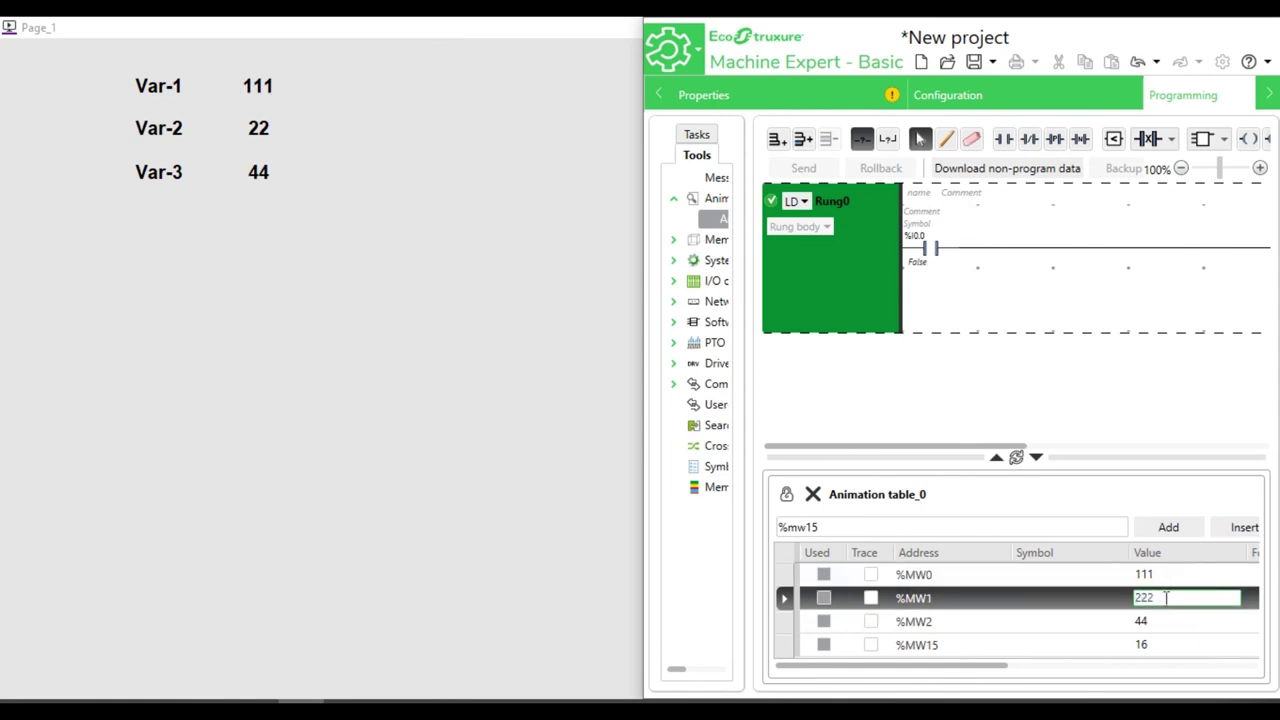
{"action": "key", "text": "Return"}
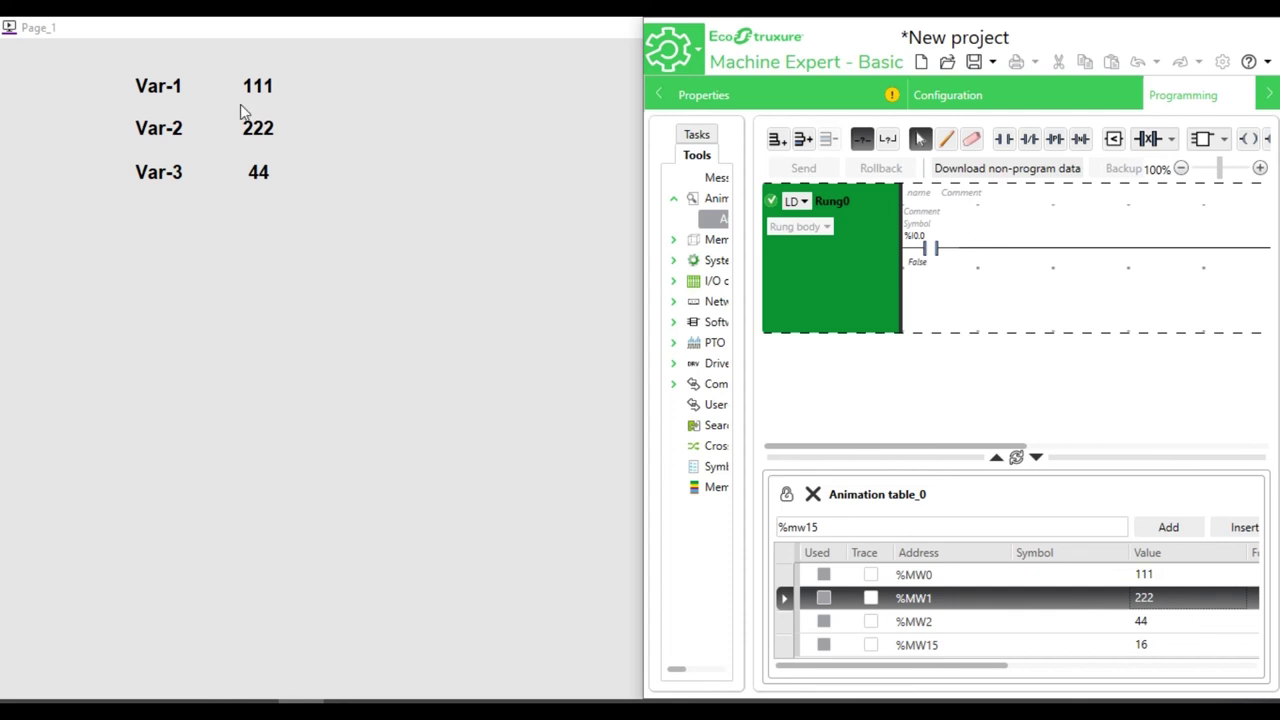
{"action": "left_click", "coordinate": [1155, 619]}
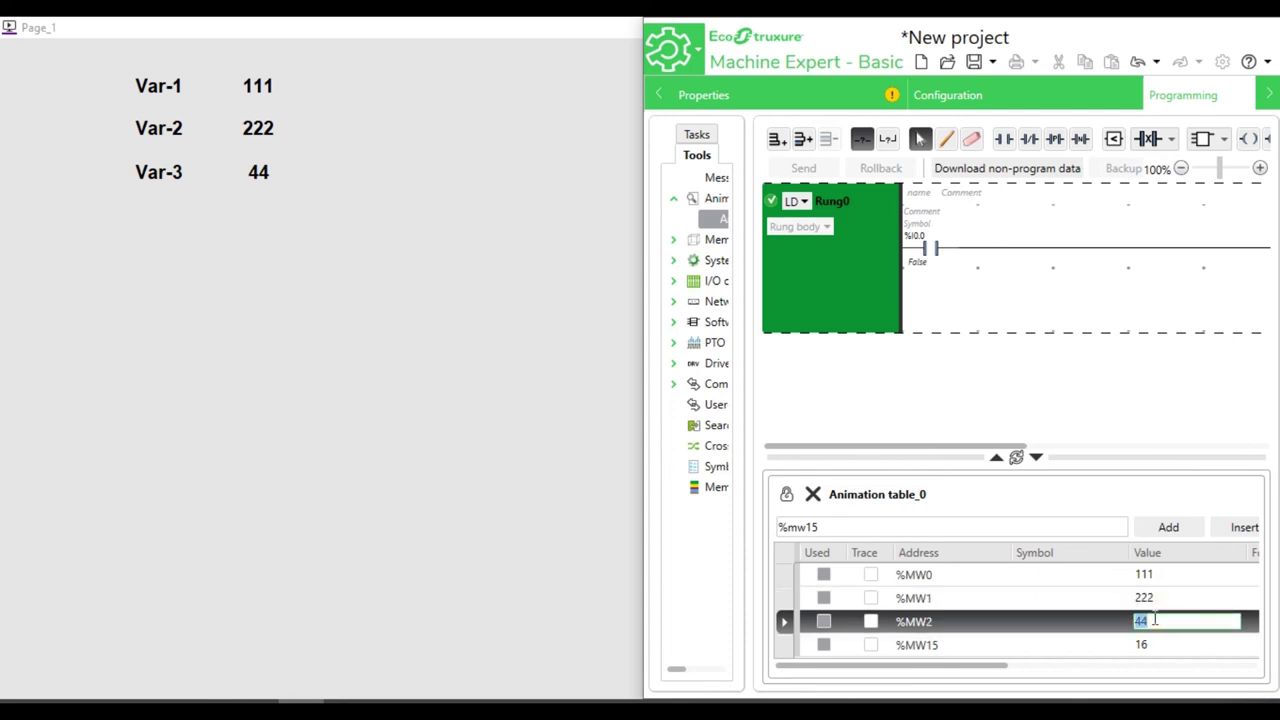
{"action": "type", "text": "500"}
{"action": "key", "text": "Return"}
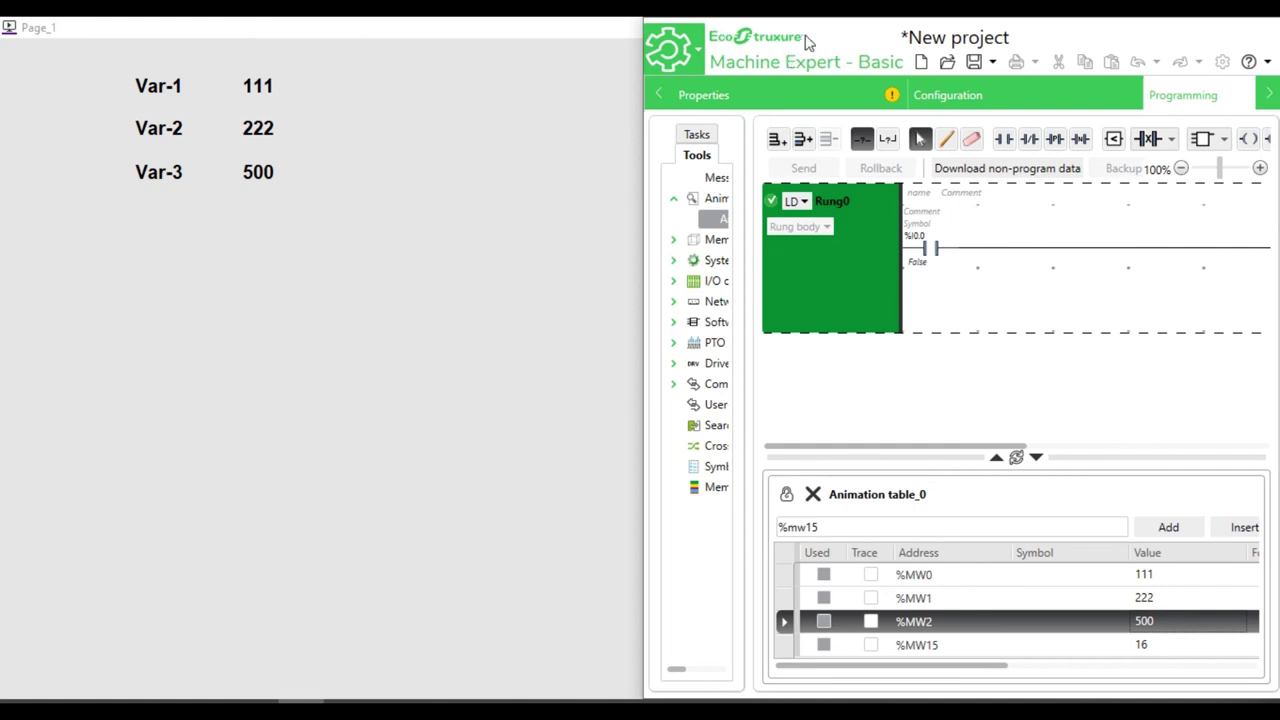
- Minimize the Page_1 runtime window and Plant SCADA Studio and show the desktop
{"action": "left_click", "coordinate": [530, 41]}
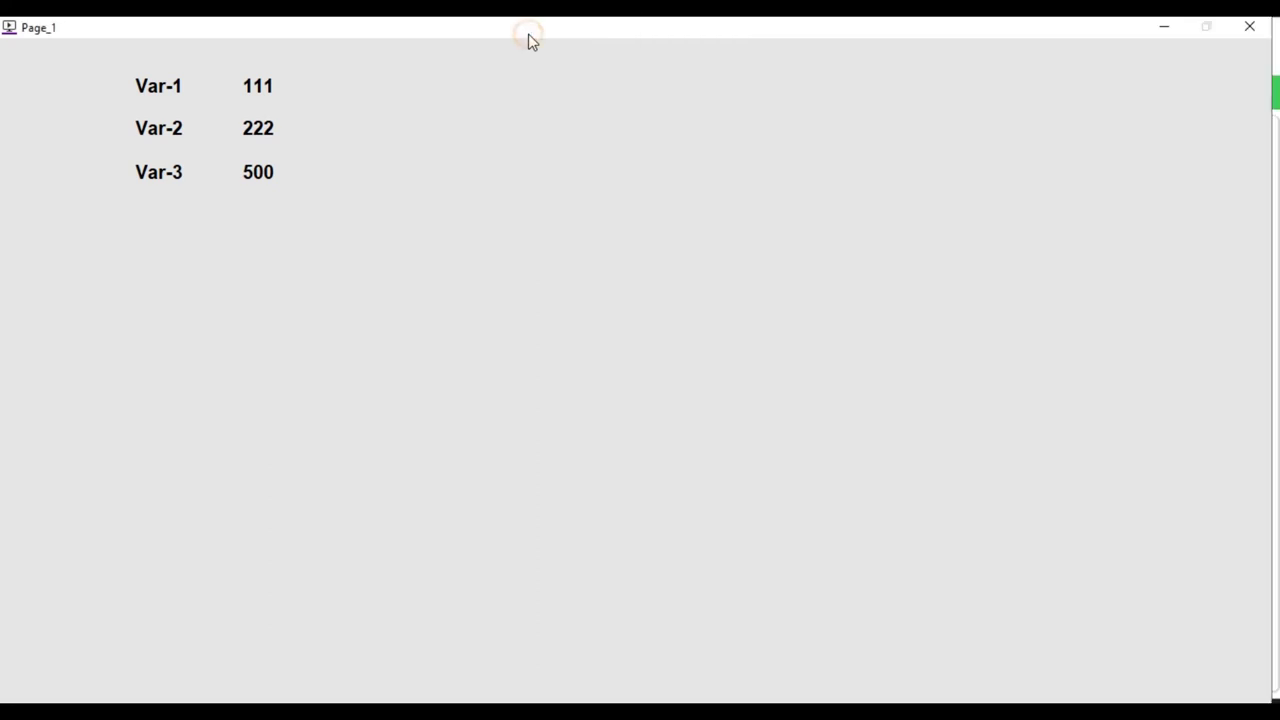
{"action": "left_click", "coordinate": [1162, 30]}
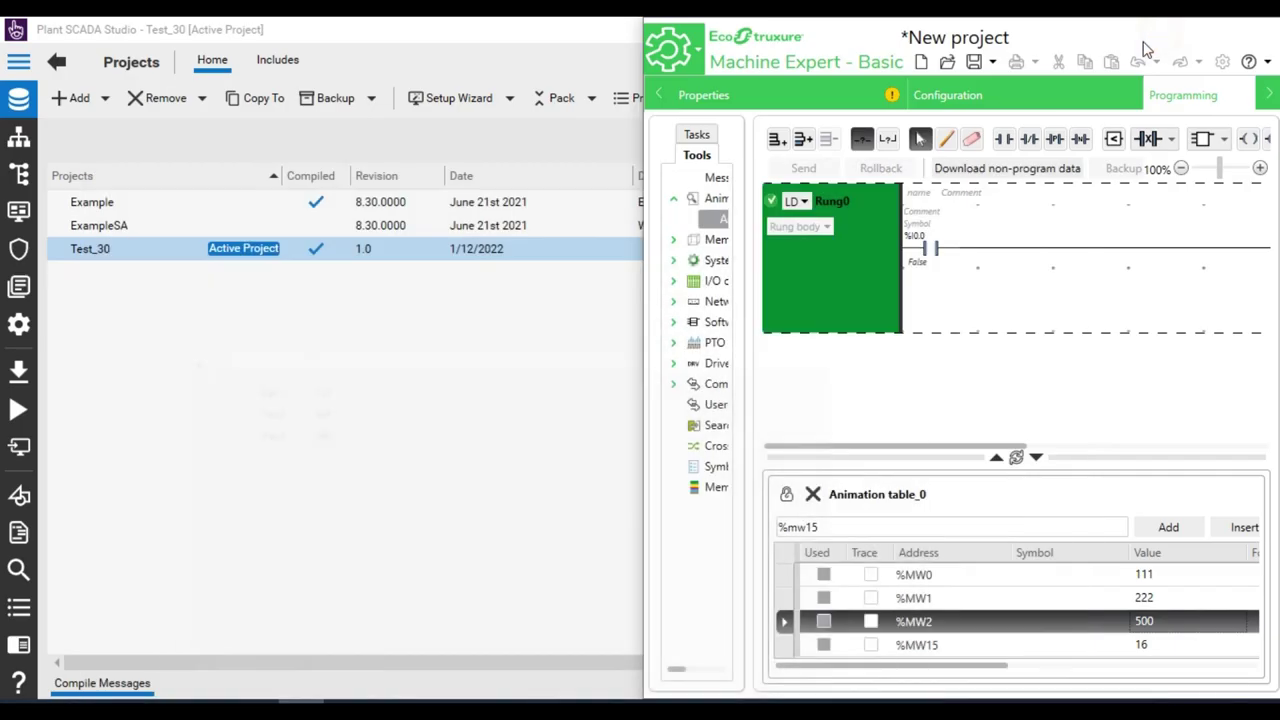
{"action": "left_click", "coordinate": [421, 302]}
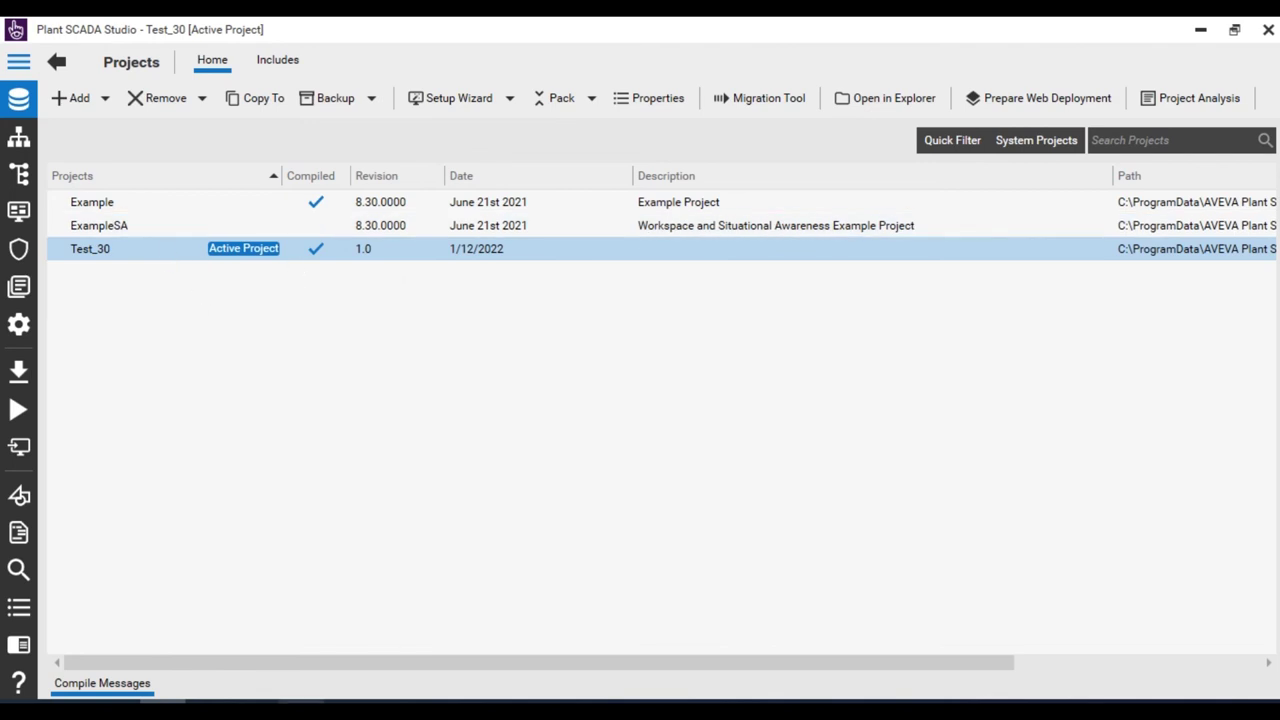
{"action": "left_click", "coordinate": [301, 710]}
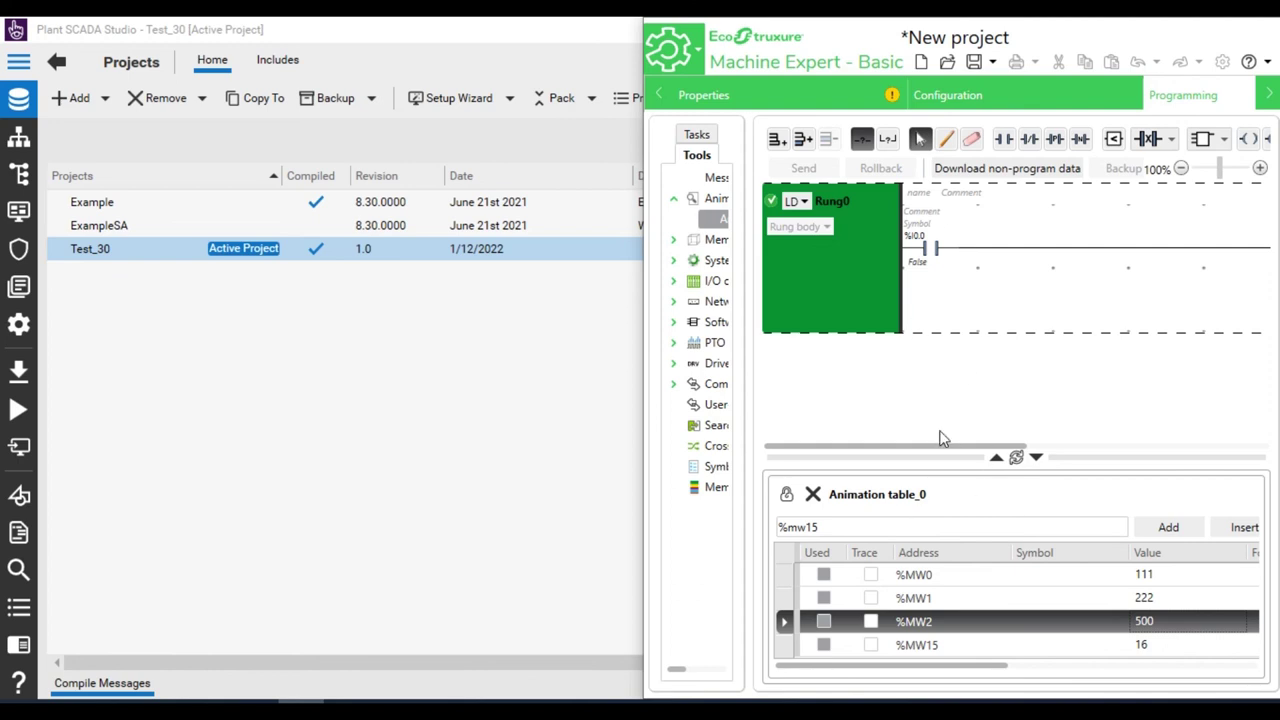
{"action": "left_click", "coordinate": [437, 488]}
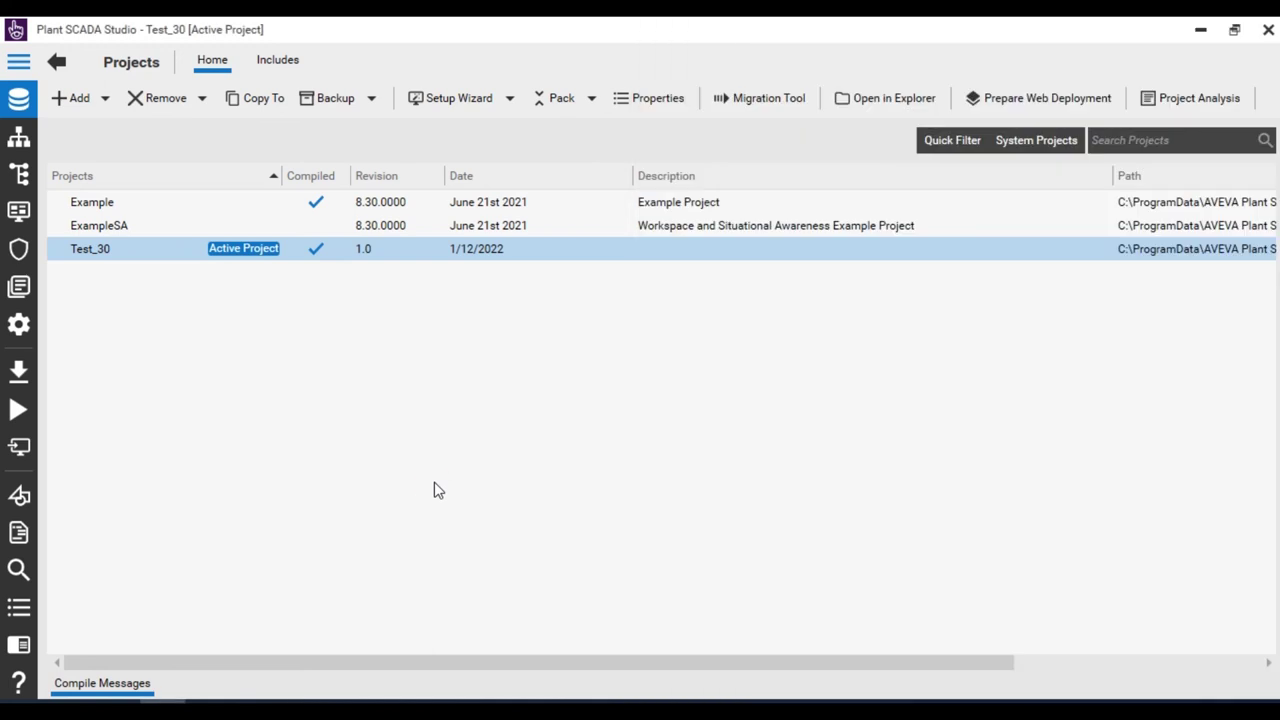
{"action": "left_click", "coordinate": [1198, 32]}
{"action": "key", "text": "super+d"}
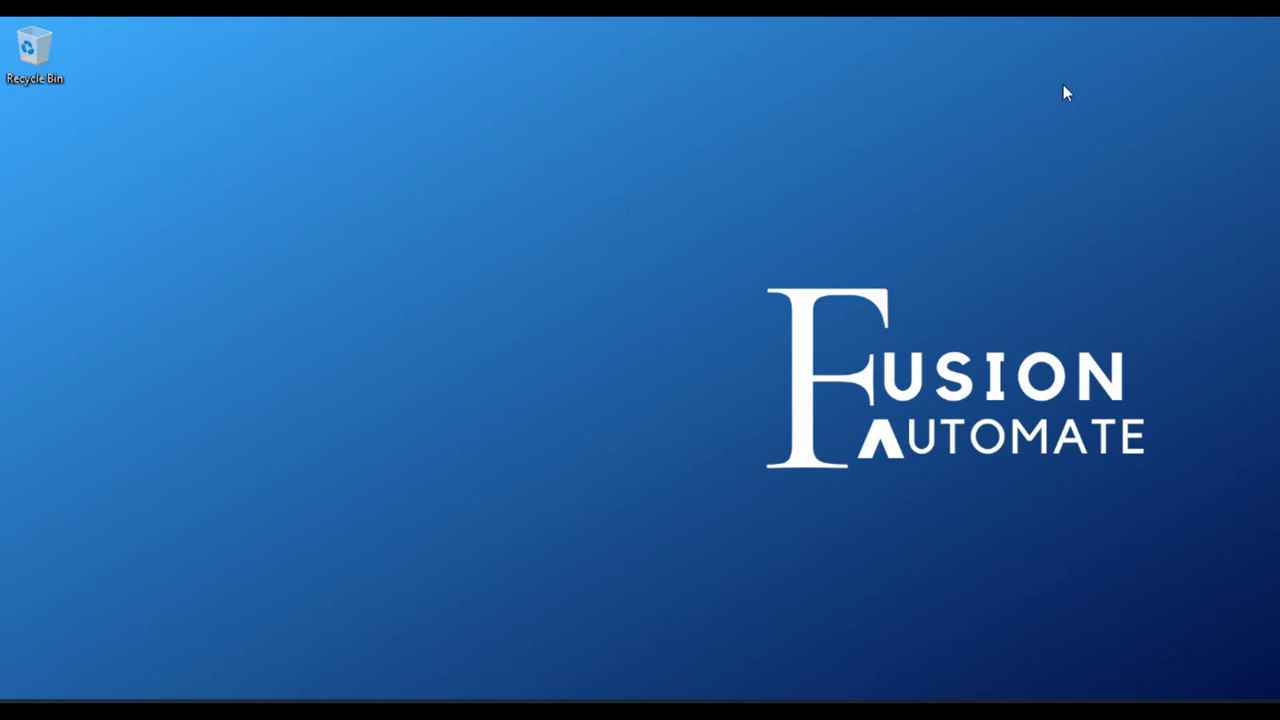